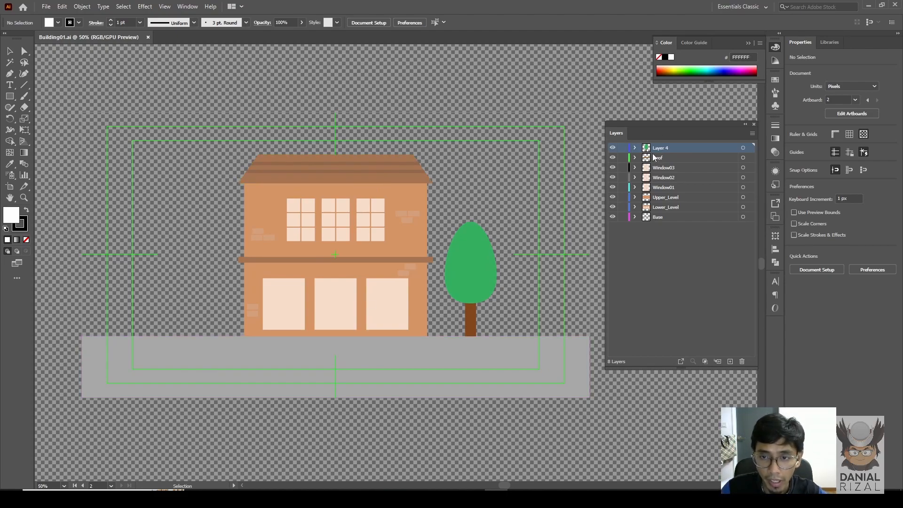
# - Review the building artwork's layer list, from the Roof and window layers down to Lower_Level and Base
pyautogui.click(666, 158)
pyautogui.click(667, 169)
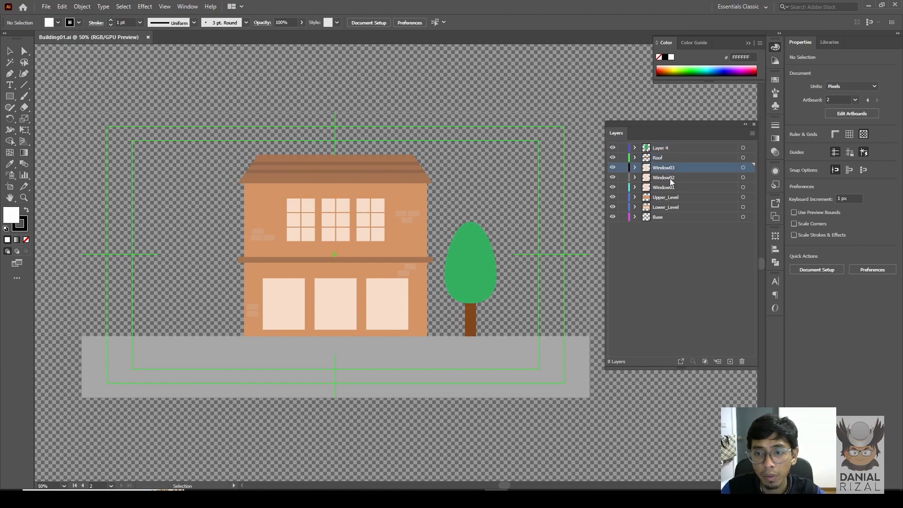
pyautogui.click(667, 179)
pyautogui.click(661, 218)
pyautogui.click(668, 208)
pyautogui.click(658, 218)
# - Toggle the visibility of Lower_Level, Upper_Level, Window01, Window02 and Window03 off and on to check each layer's artwork
pyautogui.click(613, 207)
pyautogui.click(613, 207)
pyautogui.click(613, 197)
pyautogui.click(614, 197)
pyautogui.click(613, 187)
pyautogui.click(613, 187)
pyautogui.click(613, 177)
pyautogui.click(614, 177)
pyautogui.click(612, 168)
pyautogui.click(613, 168)
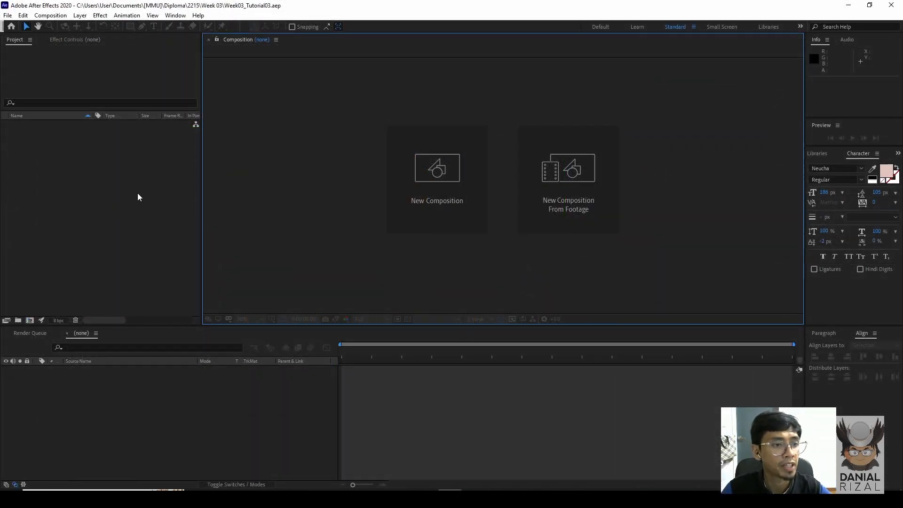
# - Switch to After Effects, start a file import and browse to Documents > [MMU] > Diploma > 2215 > Week 03
pyautogui.click(137, 194)
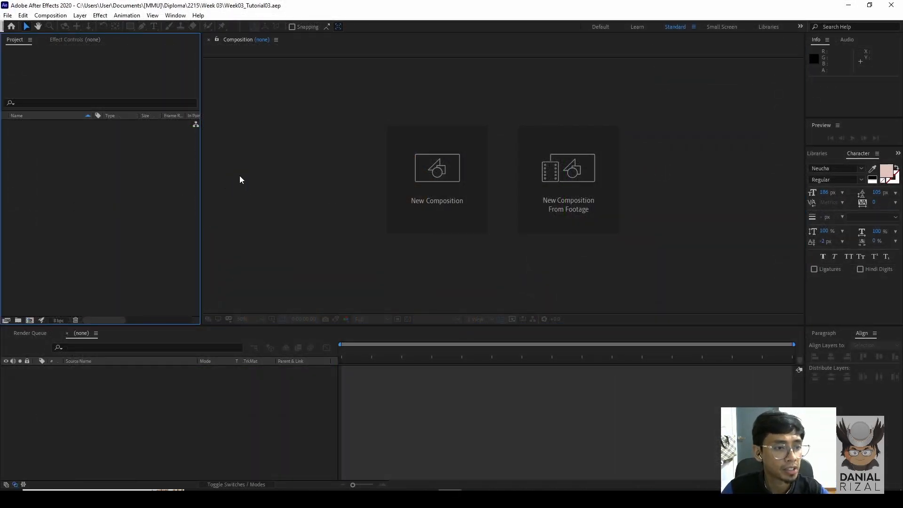
pyautogui.rightClick(168, 187)
pyautogui.moveTo(220, 234)
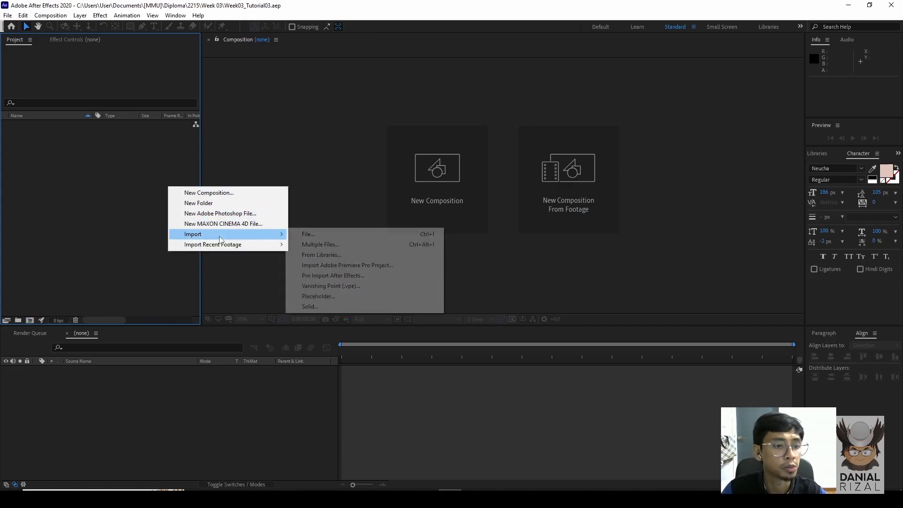
pyautogui.click(315, 235)
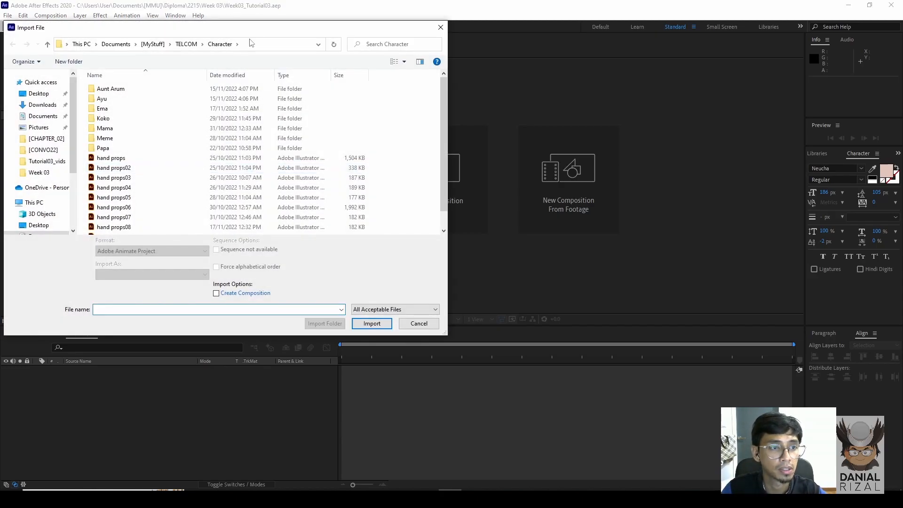
pyautogui.click(307, 59)
pyautogui.doubleClick(317, 114)
pyautogui.doubleClick(315, 135)
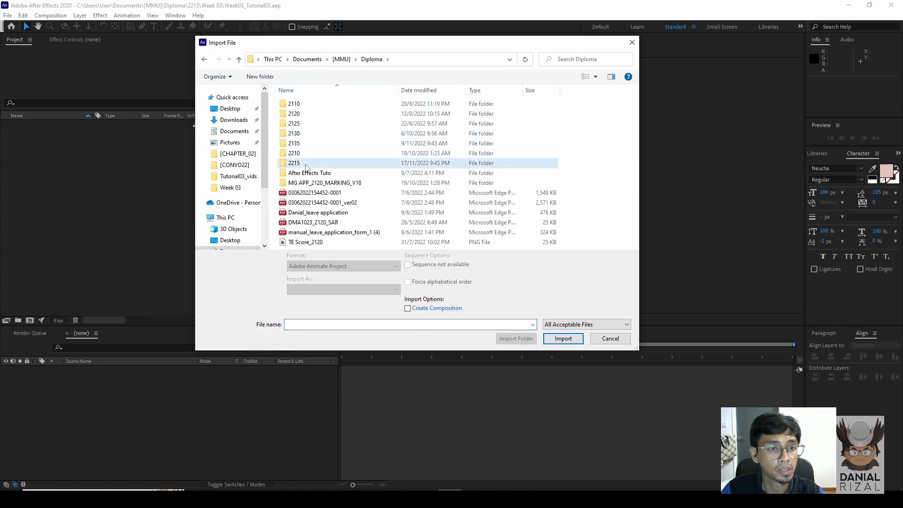
pyautogui.doubleClick(312, 162)
pyautogui.doubleClick(306, 124)
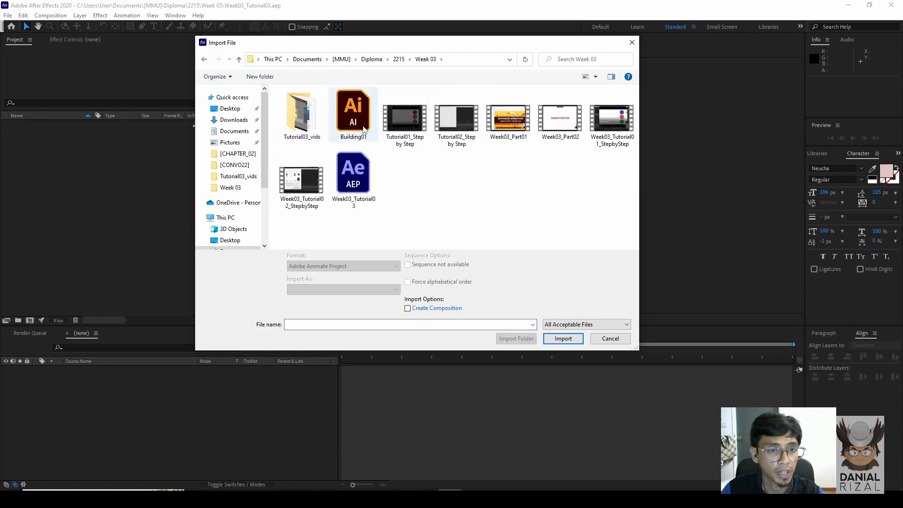
# - Import the Illustrator file Building01 as Composition - Retain Layer Sizes
pyautogui.click(353, 116)
pyautogui.moveTo(440, 42); pyautogui.dragTo(452, 57)
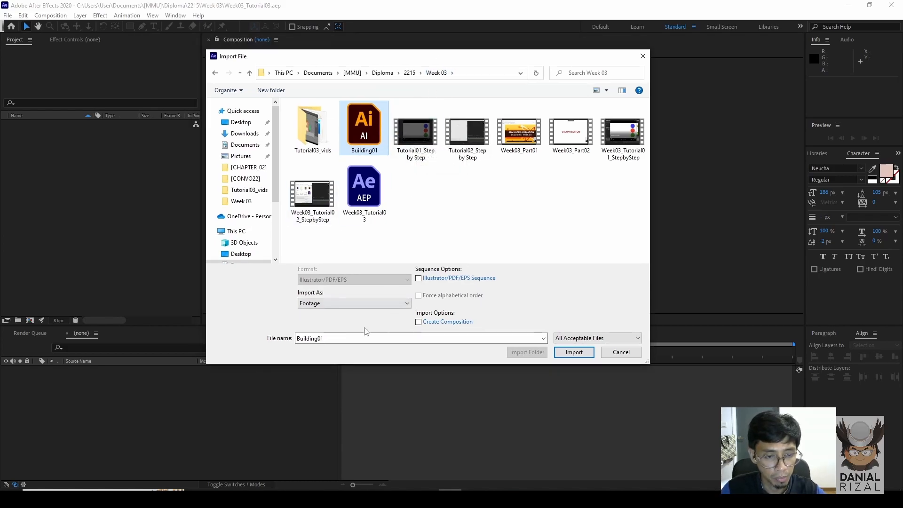
pyautogui.click(344, 304)
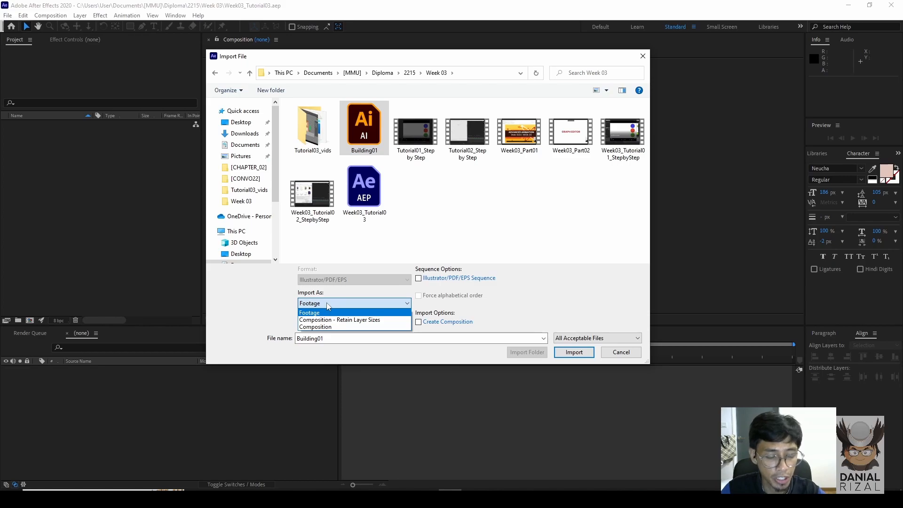
pyautogui.click(344, 321)
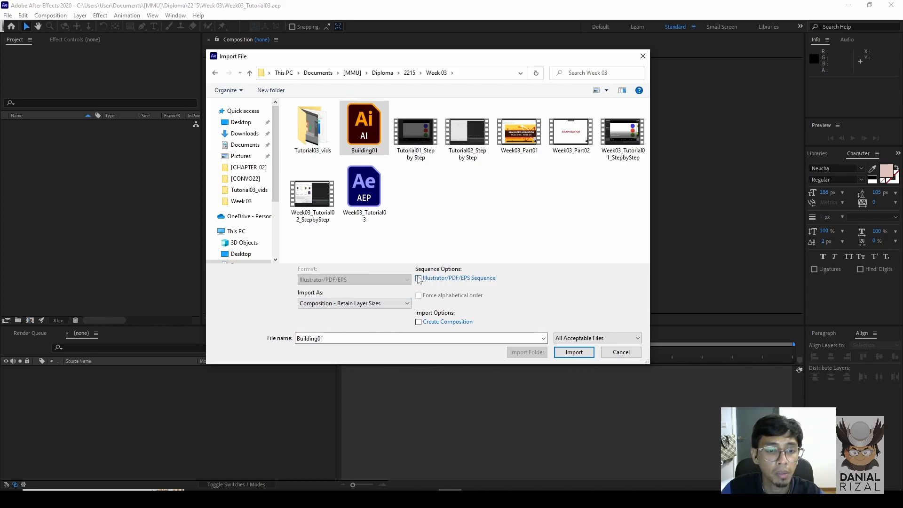
pyautogui.click(573, 353)
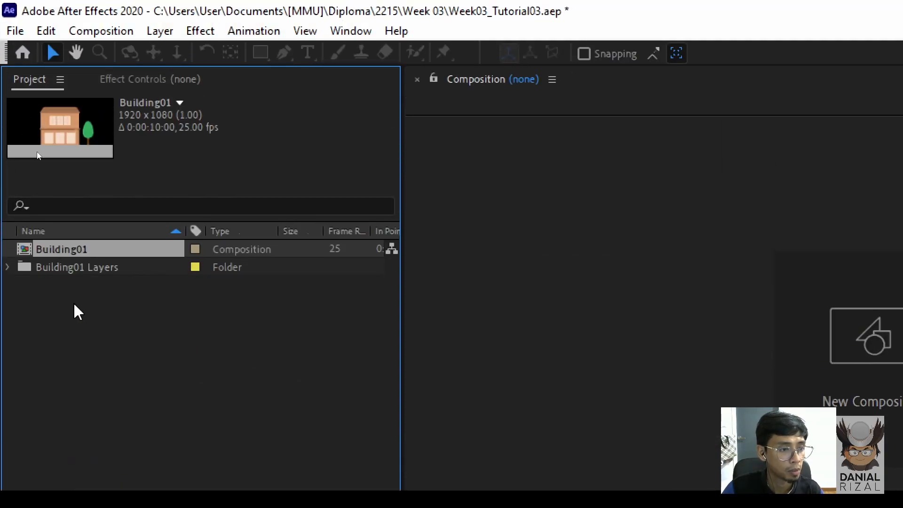
# - Expand the Building01 Layers folder and examine the imported composition and its individual layer files
pyautogui.click(81, 268)
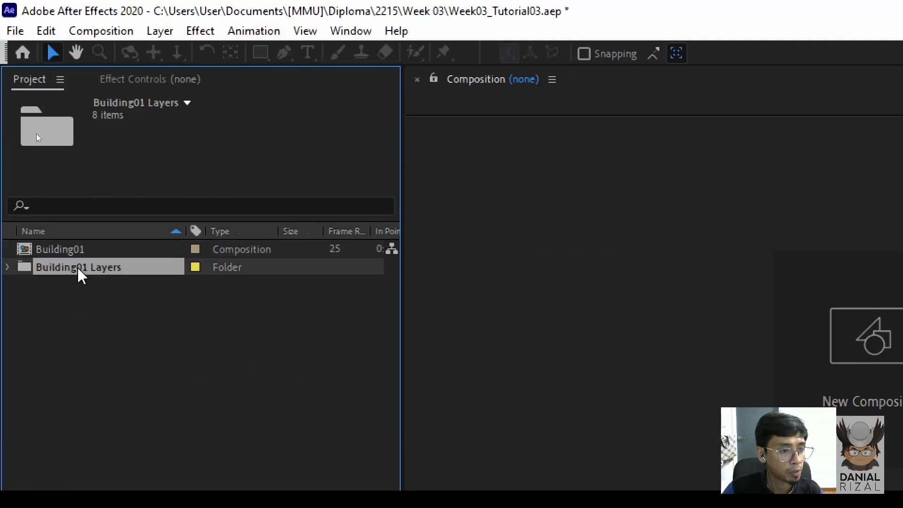
pyautogui.click(6, 267)
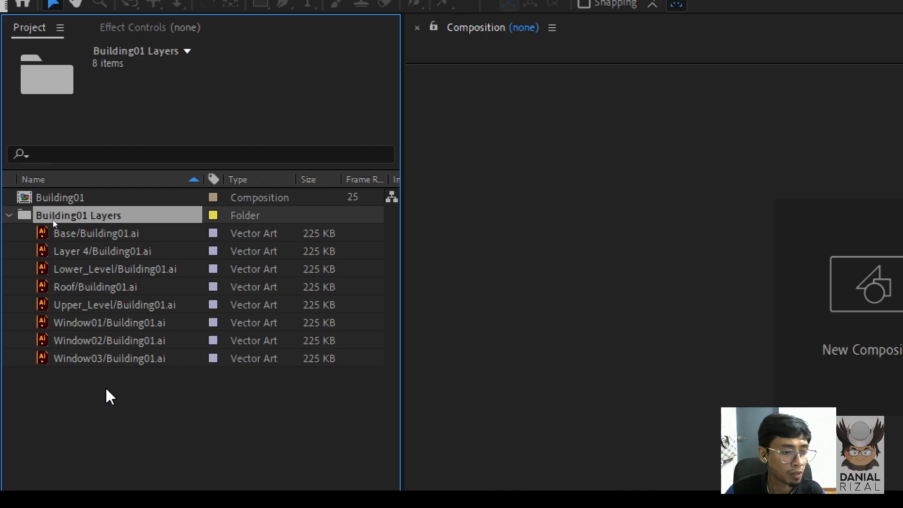
pyautogui.click(65, 198)
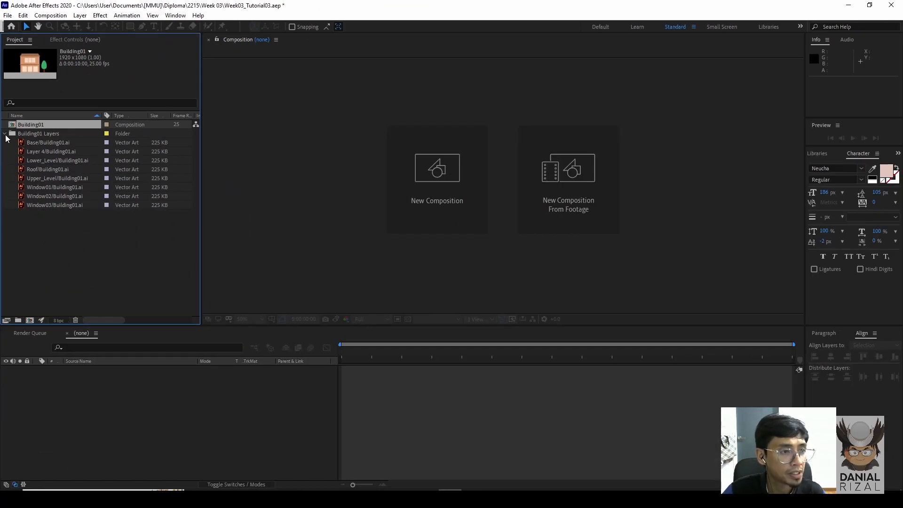
pyautogui.click(34, 143)
pyautogui.click(43, 152)
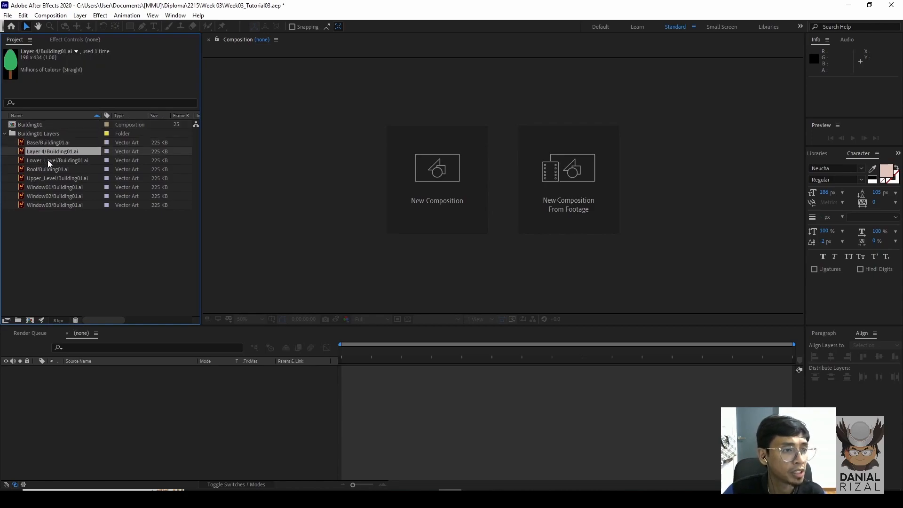
pyautogui.click(48, 161)
pyautogui.click(52, 171)
pyautogui.click(57, 177)
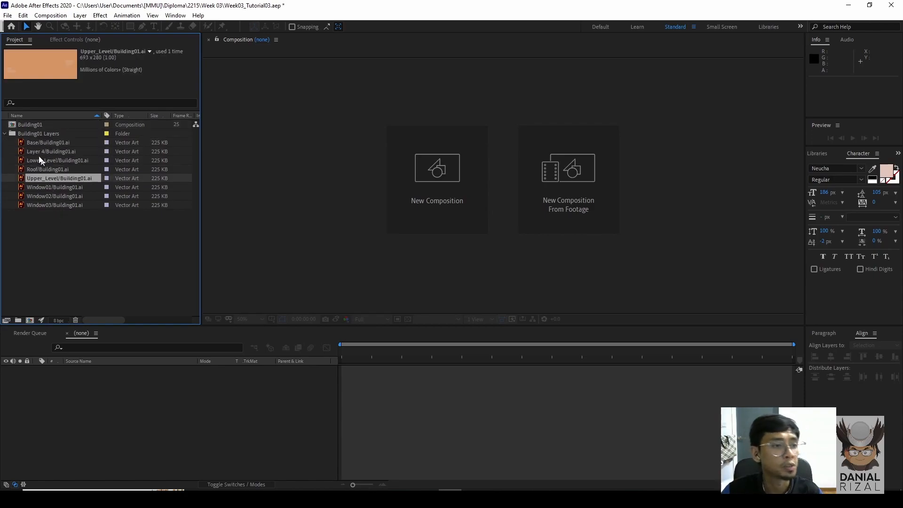
# - Open the Building01 composition and reduce its preview magnification to 25%
pyautogui.click(32, 125)
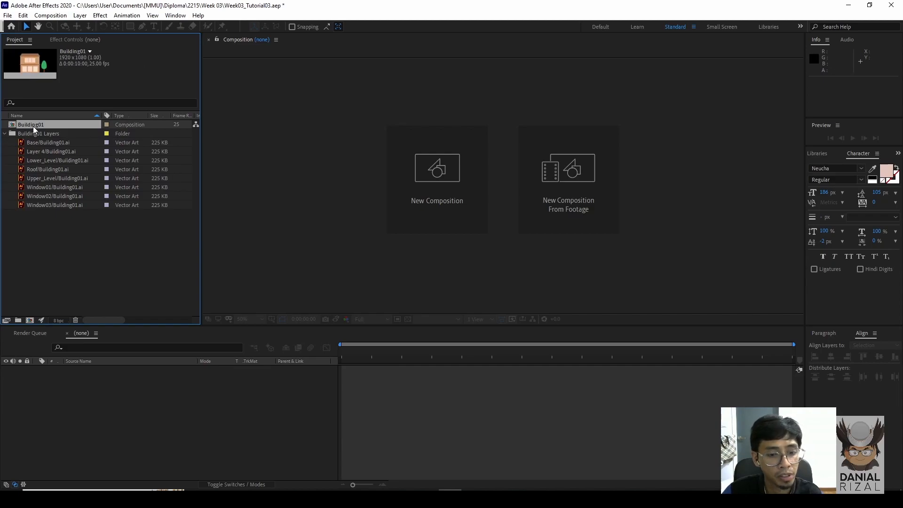
pyautogui.doubleClick(34, 126)
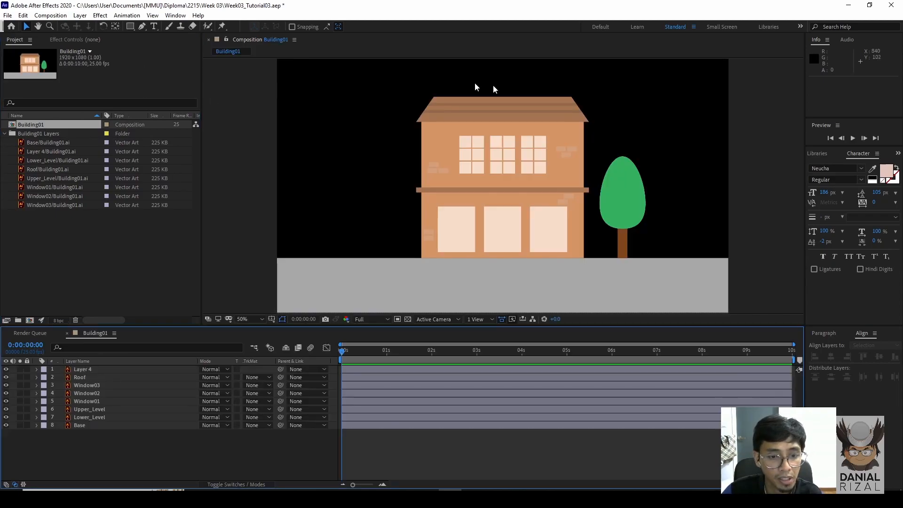
pyautogui.press(',')
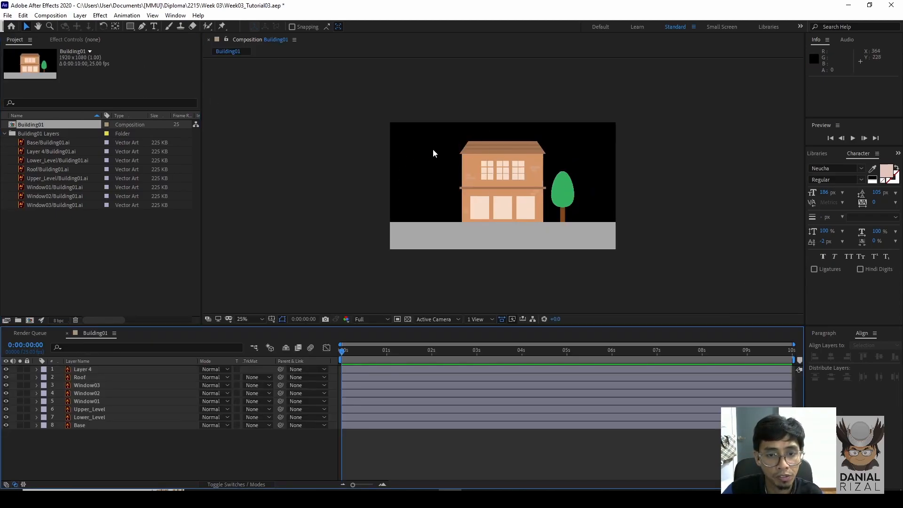
pyautogui.press('.')
pyautogui.press(',')
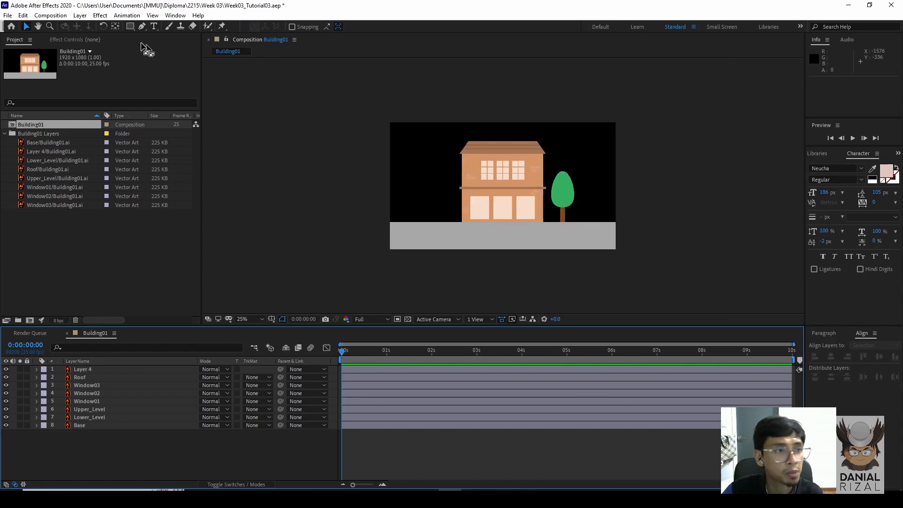
# - Set the Building01 composition's background color to white (FFFFFF)
pyautogui.click(50, 15)
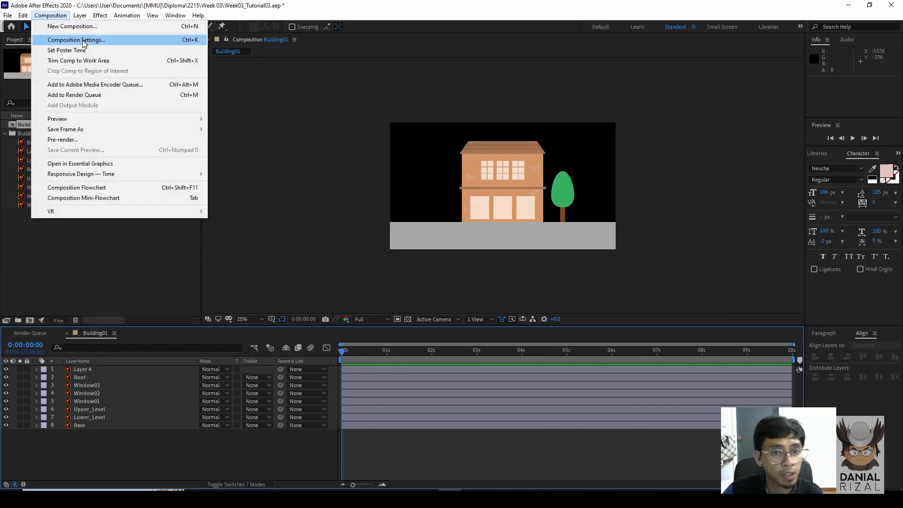
pyautogui.click(83, 41)
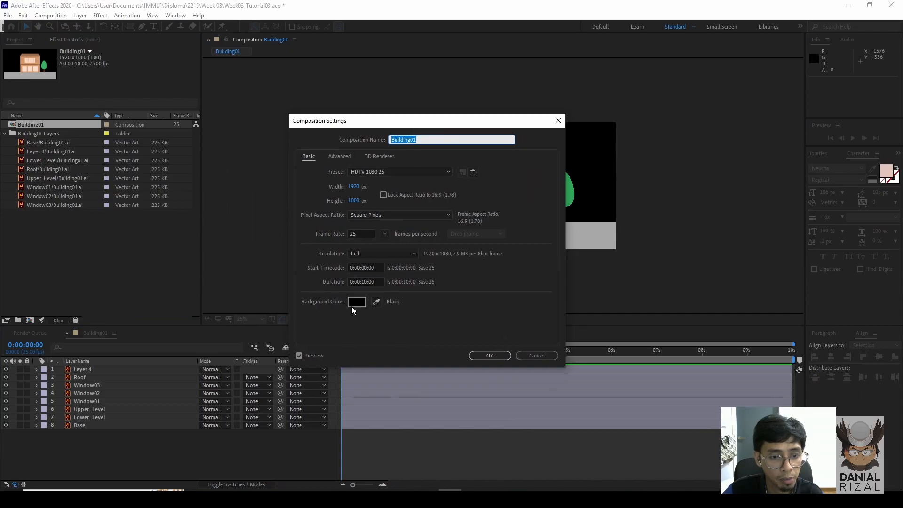
pyautogui.click(356, 302)
pyautogui.moveTo(216, 256); pyautogui.dragTo(98, 227)
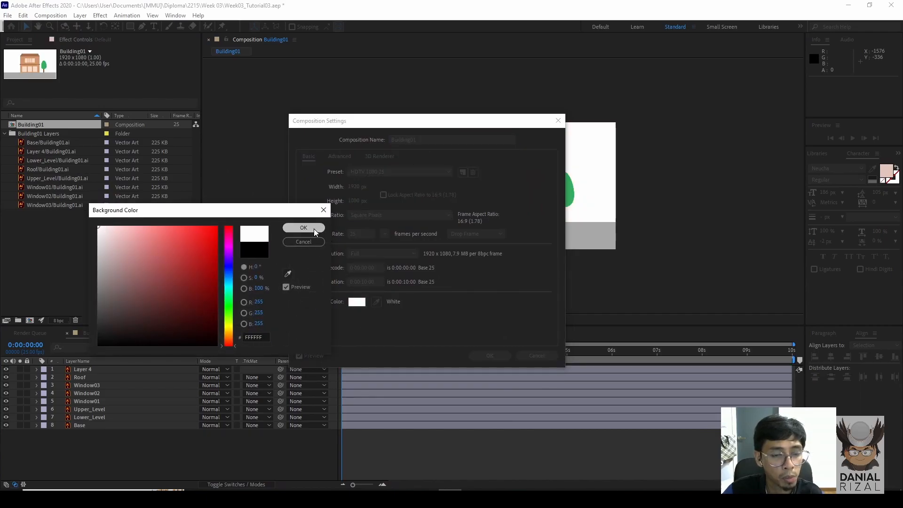
pyautogui.click(315, 229)
pyautogui.click(490, 357)
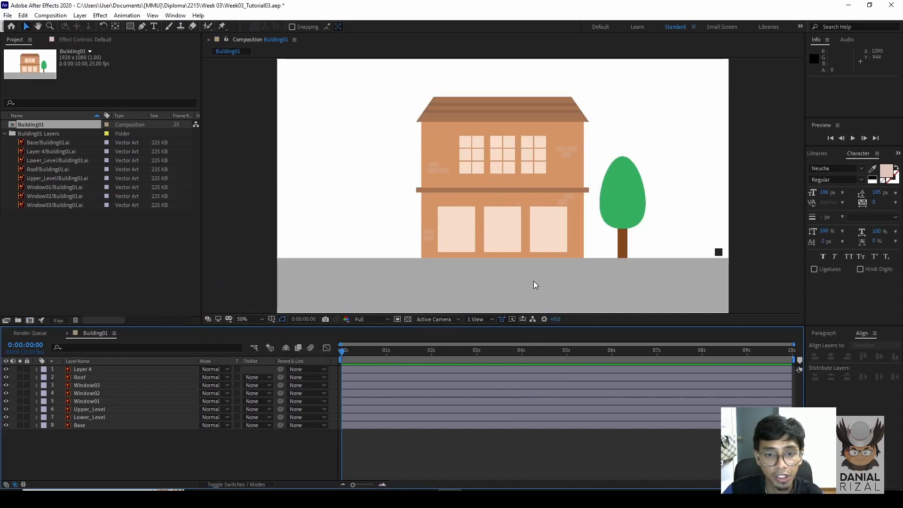
# - Examine which artwork belongs to each timeline layer, including Window03, Upper_Level, Lower_Level and Base
pyautogui.click(91, 369)
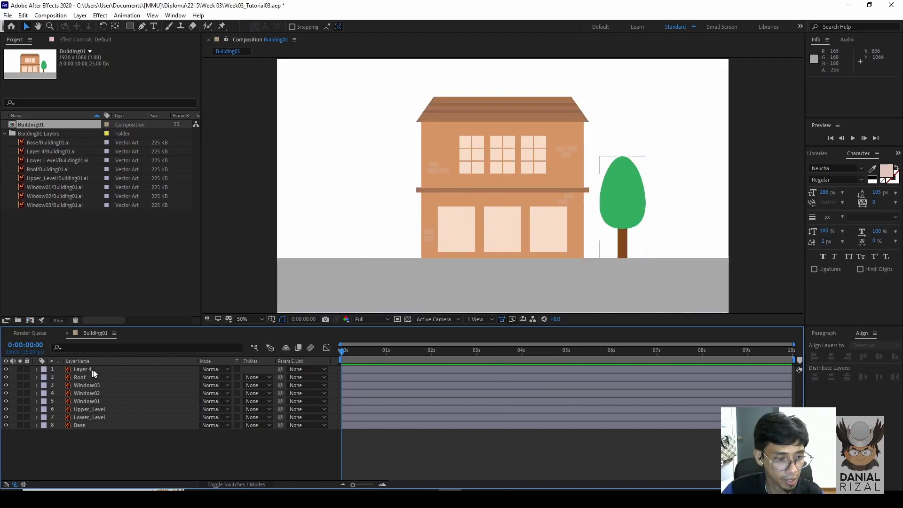
pyautogui.click(97, 368)
pyautogui.click(87, 384)
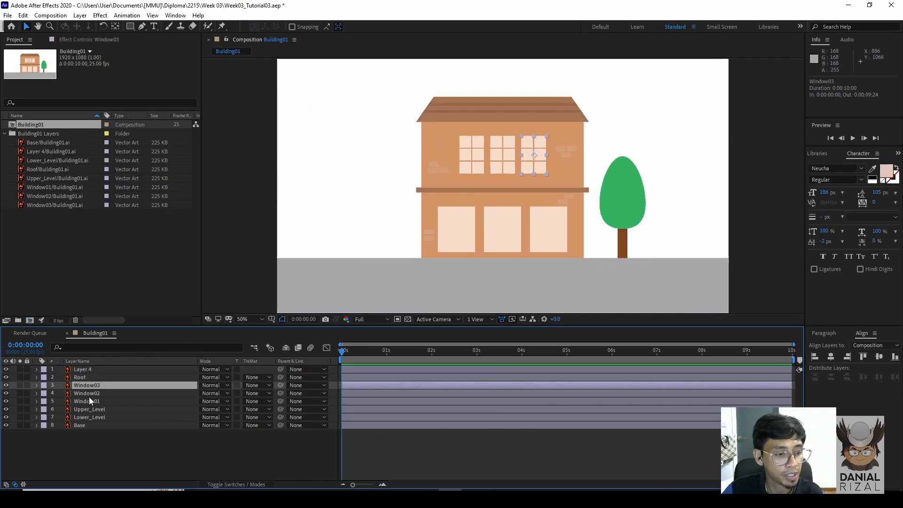
pyautogui.click(88, 399)
pyautogui.click(94, 416)
pyautogui.click(92, 425)
pyautogui.click(146, 450)
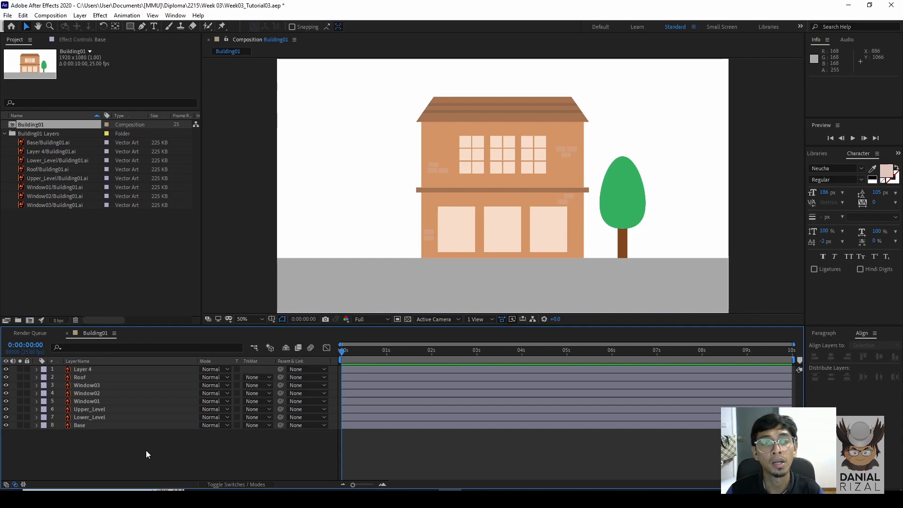
pyautogui.click(96, 422)
pyautogui.click(94, 416)
pyautogui.click(99, 409)
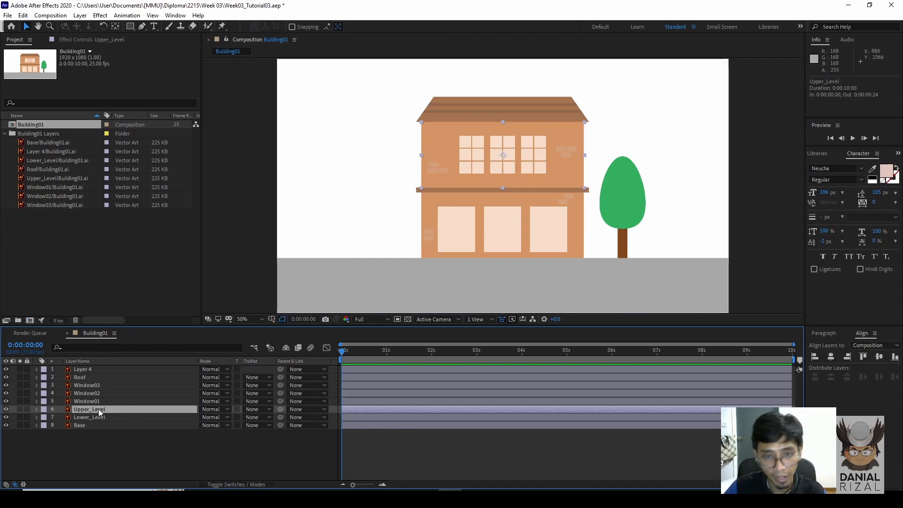
# - Compare the tree's layer name with the named Lower_Level, Upper_Level and Roof layers
pyautogui.click(639, 193)
pyautogui.click(714, 207)
pyautogui.click(627, 160)
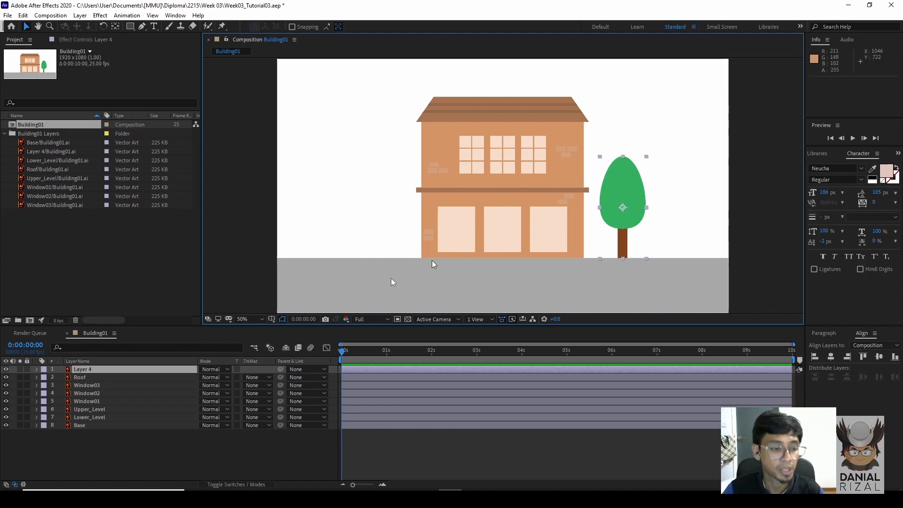
pyautogui.click(90, 417)
pyautogui.click(100, 407)
pyautogui.click(106, 378)
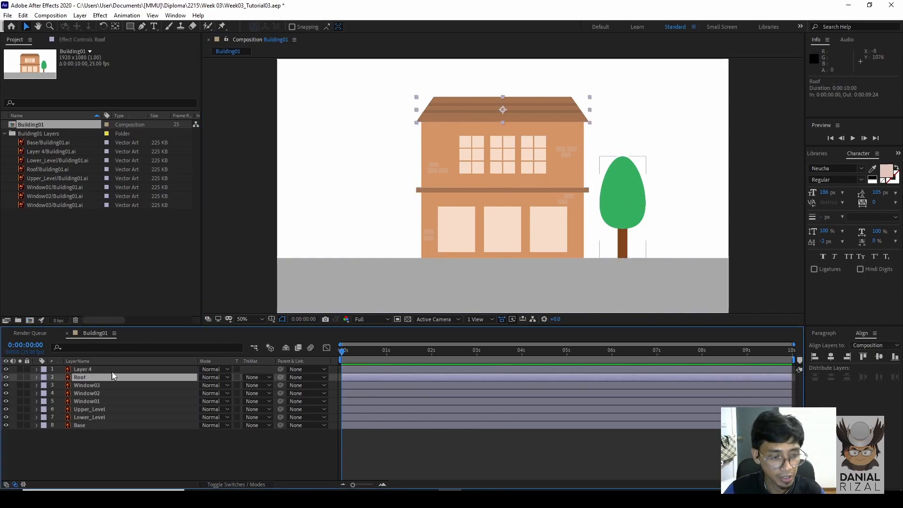
pyautogui.click(106, 369)
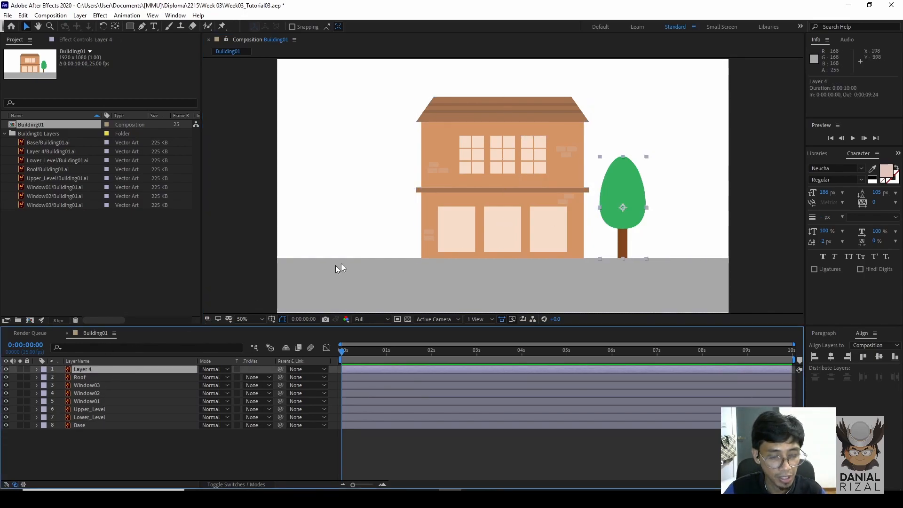
pyautogui.click(255, 267)
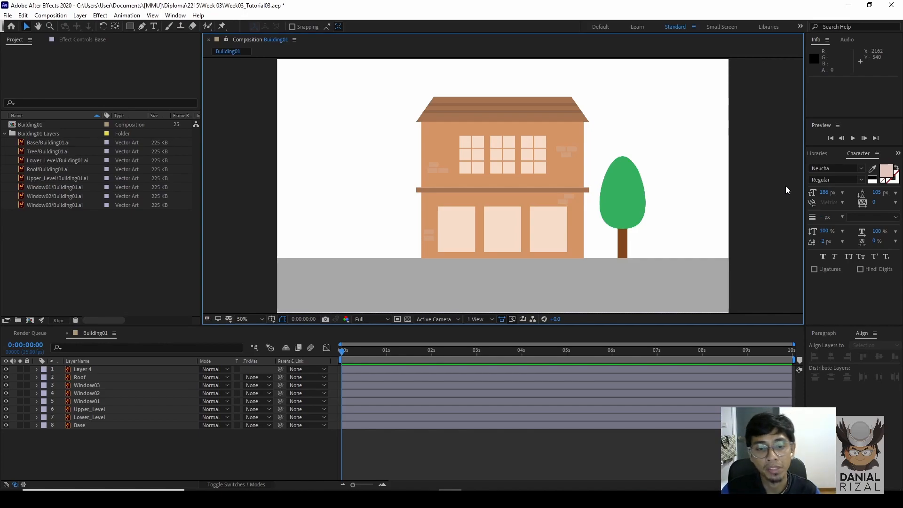
# - Move the grey Base layer about 32 px right and 20 px down in the composition
pyautogui.press(',')
pyautogui.press('.')
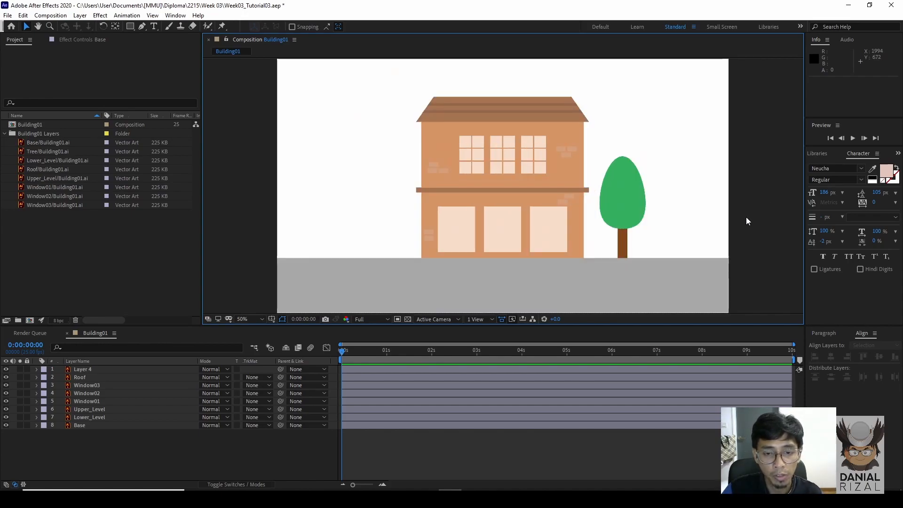
pyautogui.press(',')
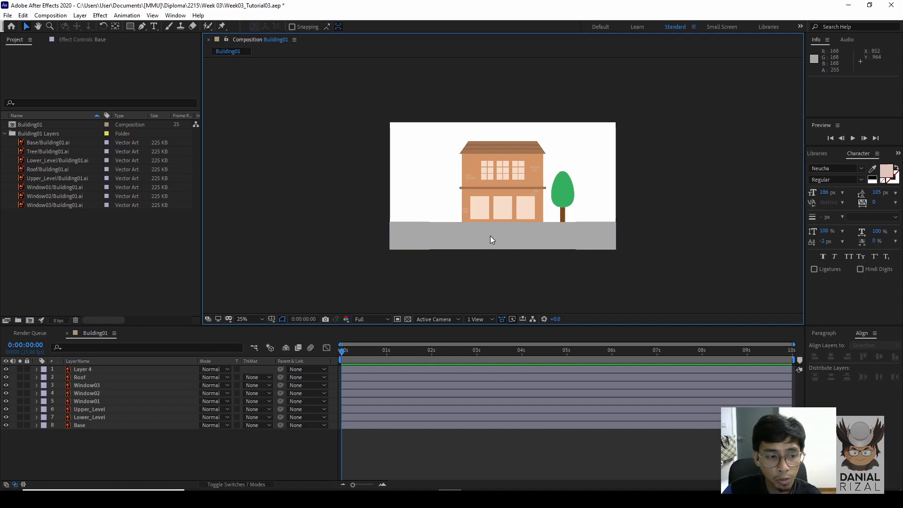
pyautogui.click(541, 237)
pyautogui.moveTo(531, 233)
pyautogui.mouseDown()
pyautogui.moveTo(531, 263)
pyautogui.moveTo(535, 234)
pyautogui.mouseUp()
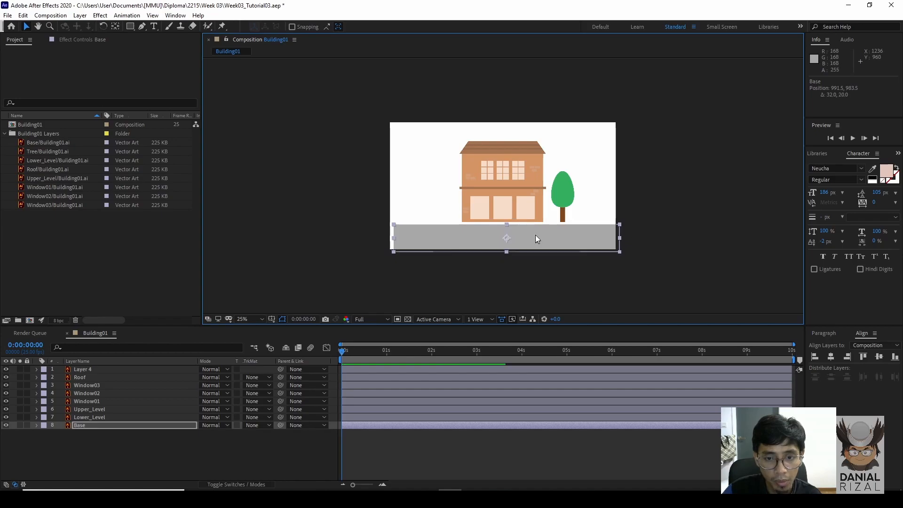
# - Solo the Lower_Level layer and try moving it about 18 px left and 178 px down
pyautogui.click(524, 266)
pyautogui.press('.')
pyautogui.click(542, 214)
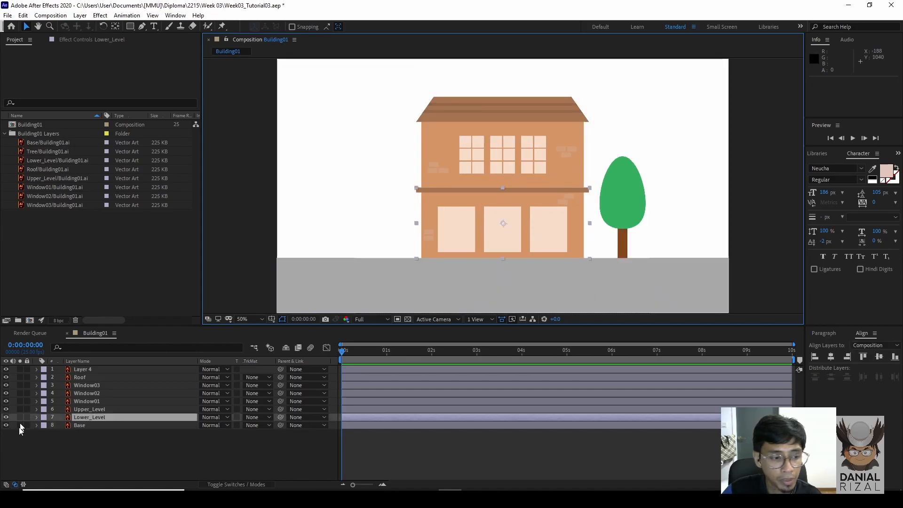
pyautogui.click(20, 417)
pyautogui.moveTo(544, 239); pyautogui.dragTo(542, 282)
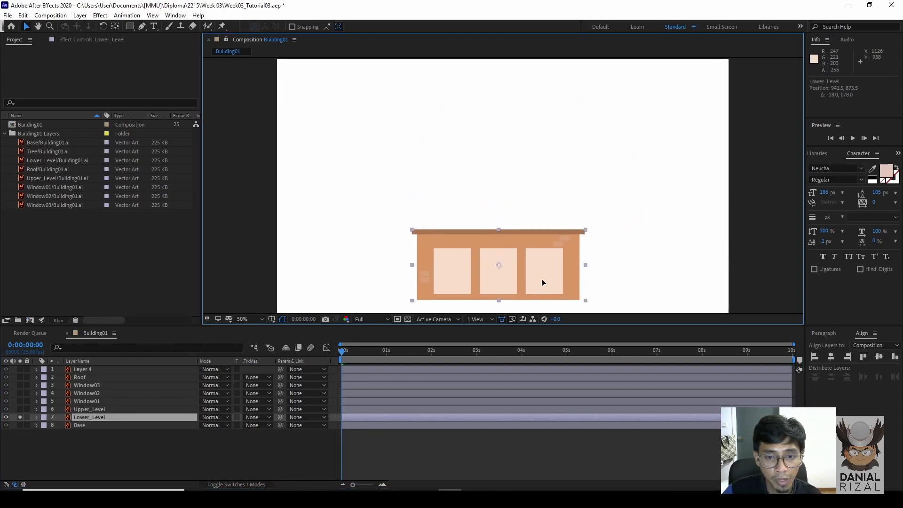
pyautogui.press(',')
pyautogui.hotkey('ctrl', 'z')
# - Try scaling Lower_Level to 48% and to 114%, shifting it within the composition after each change
pyautogui.press('s')
pyautogui.moveTo(209, 425); pyautogui.dragTo(185, 425)
pyautogui.moveTo(518, 204)
pyautogui.mouseDown()
pyautogui.moveTo(516, 265)
pyautogui.moveTo(513, 189)
pyautogui.mouseUp()
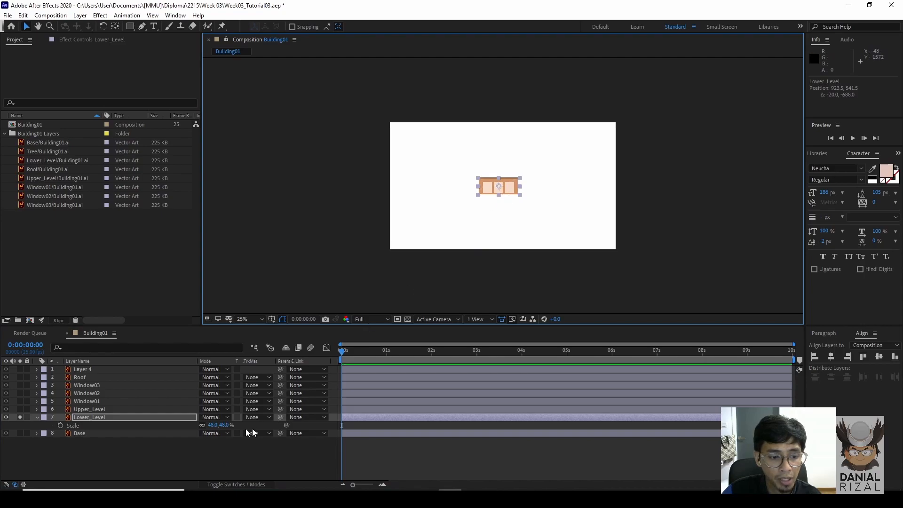
pyautogui.moveTo(210, 425); pyautogui.dragTo(241, 425)
pyautogui.moveTo(521, 180); pyautogui.dragTo(523, 203)
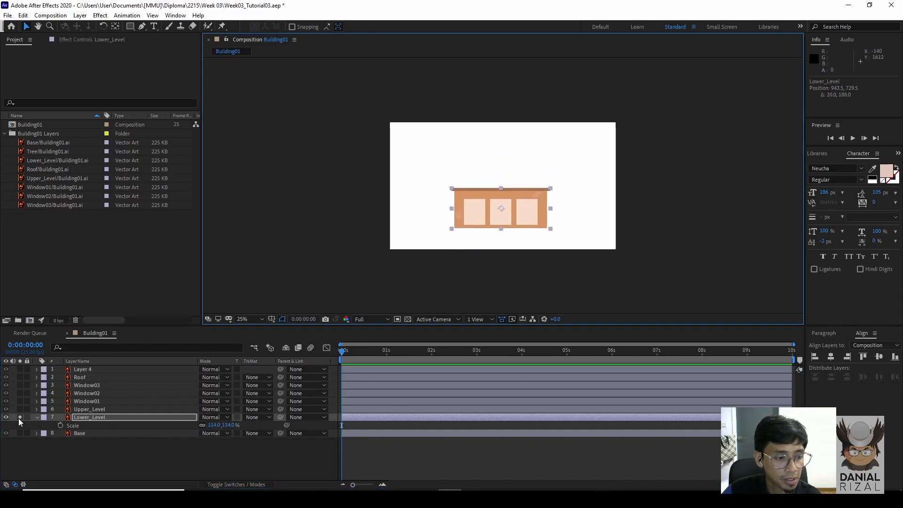
# - Undo the scale and position changes on Lower_Level and turn off its solo
pyautogui.hotkey('ctrl', 'z')
pyautogui.hotkey('ctrl', 'z')
pyautogui.hotkey('ctrl', 'z')
pyautogui.hotkey('ctrl', 'z')
pyautogui.hotkey('ctrl', 'z')
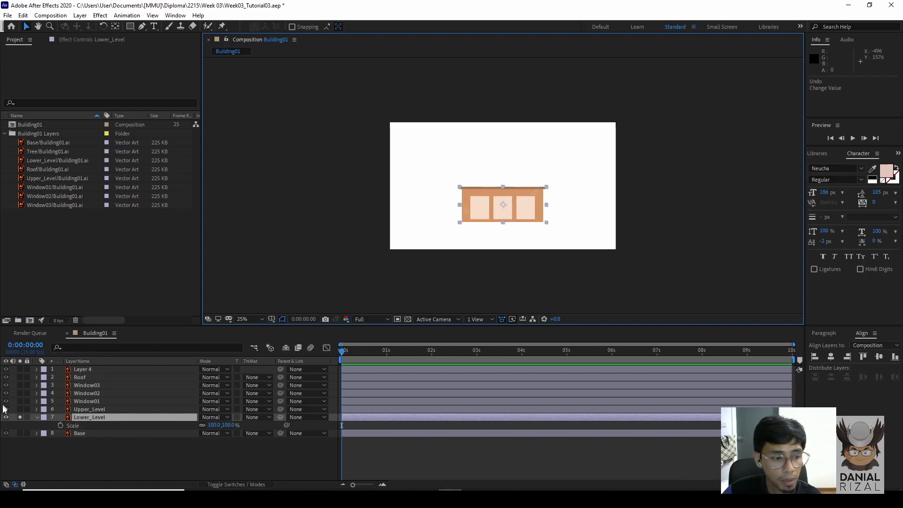
pyautogui.click(20, 418)
# - Try moving the Roof layer independently of the upper level, undoing each move
pyautogui.click(513, 168)
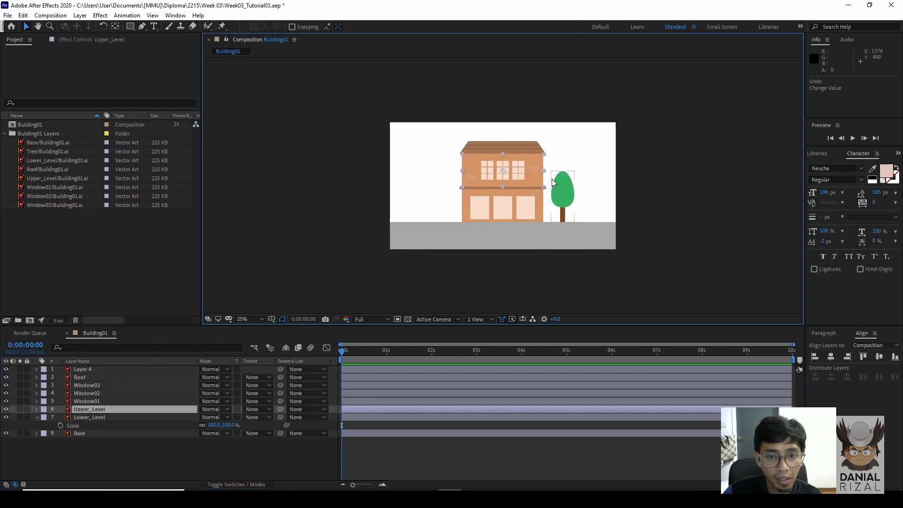
pyautogui.press('.')
pyautogui.moveTo(539, 172); pyautogui.dragTo(528, 192)
pyautogui.press('space')
pyautogui.scroll(3, 529, 188)
pyautogui.hotkey('ctrl', 'z')
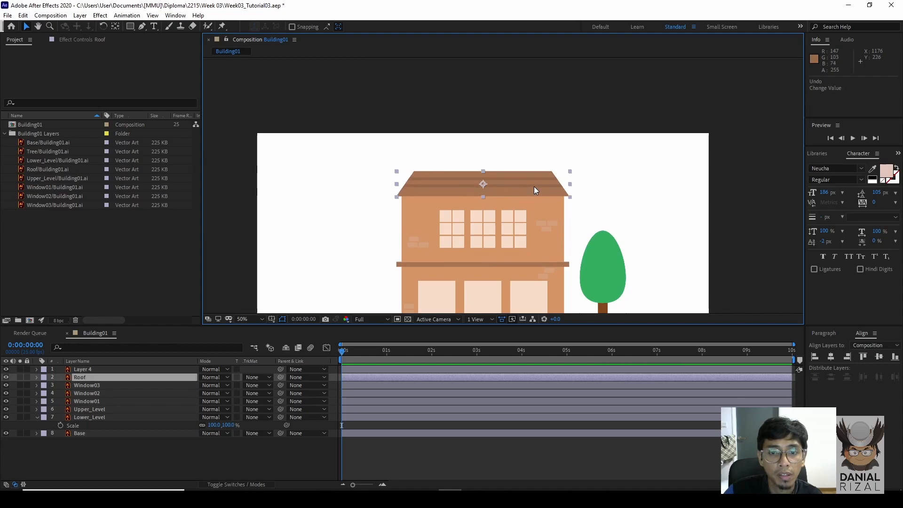
pyautogui.moveTo(499, 192); pyautogui.dragTo(519, 193)
pyautogui.hotkey('ctrl', 'z')
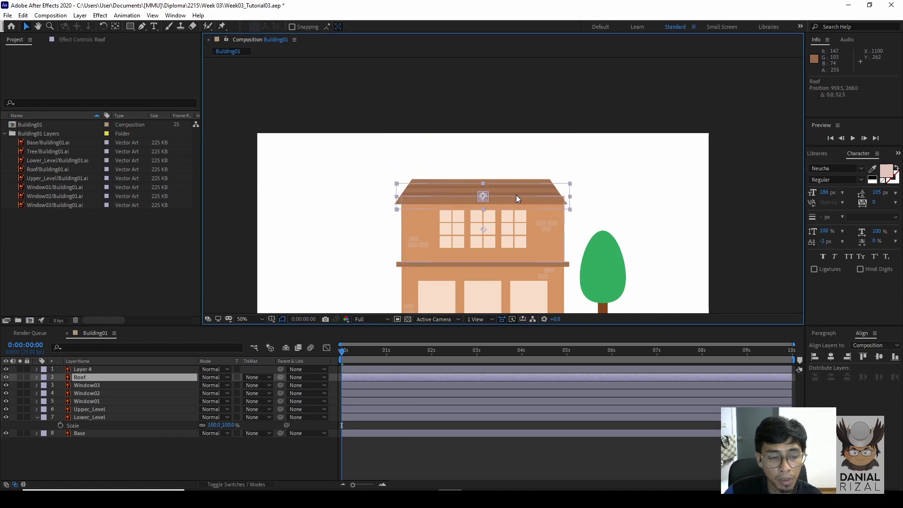
# - Examine the three upper-floor windows one at a time to see which layer each belongs to
pyautogui.moveTo(459, 239); pyautogui.dragTo(432, 174)
pyautogui.press('v')
pyautogui.click(451, 177)
pyautogui.click(445, 175)
pyautogui.hotkey('ctrl', 'z')
pyautogui.click(478, 176)
pyautogui.click(503, 177)
pyautogui.click(474, 177)
pyautogui.click(439, 178)
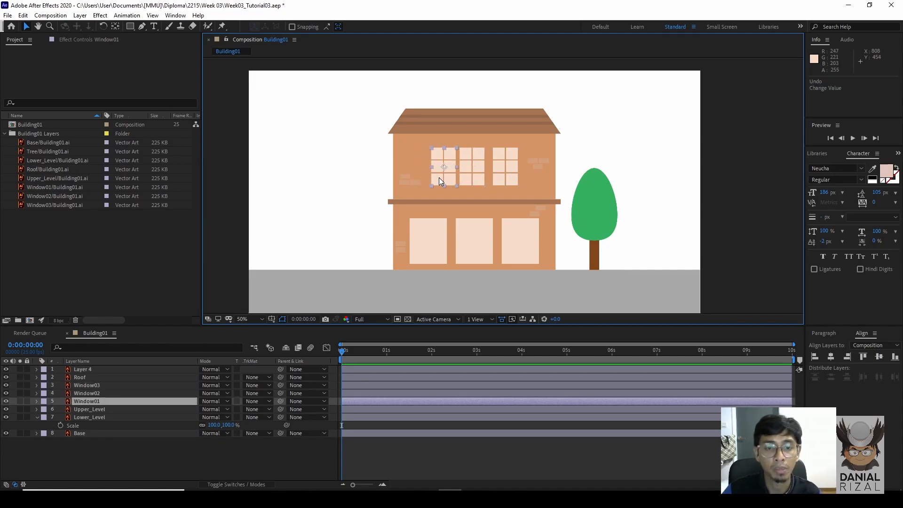
pyautogui.click(647, 133)
pyautogui.press('.')
pyautogui.click(439, 170)
pyautogui.click(642, 143)
pyautogui.press(',')
# - Try moving the tree farther right from the building, undo it, and reselect the tree
pyautogui.press('h')
pyautogui.moveTo(605, 207); pyautogui.dragTo(540, 177)
pyautogui.press('space')
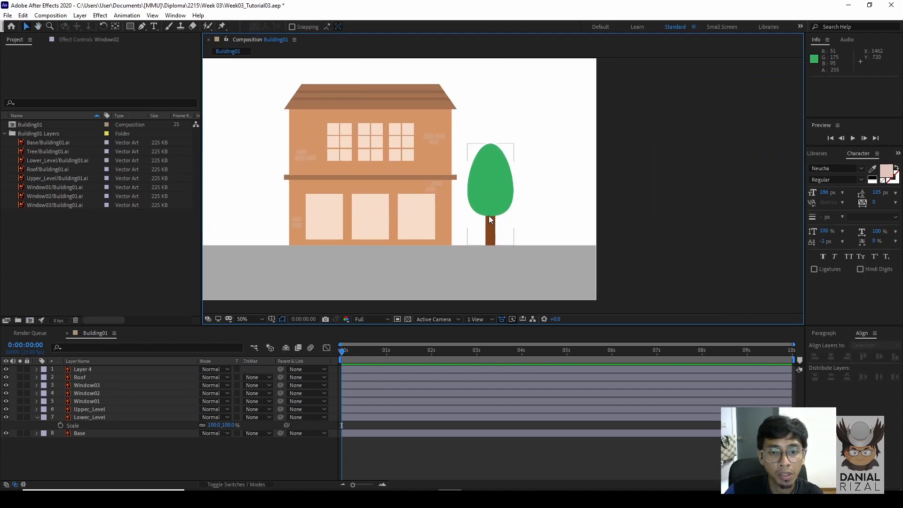
pyautogui.moveTo(489, 218); pyautogui.dragTo(557, 221)
pyautogui.hotkey('ctrl', 'z')
pyautogui.click(606, 206)
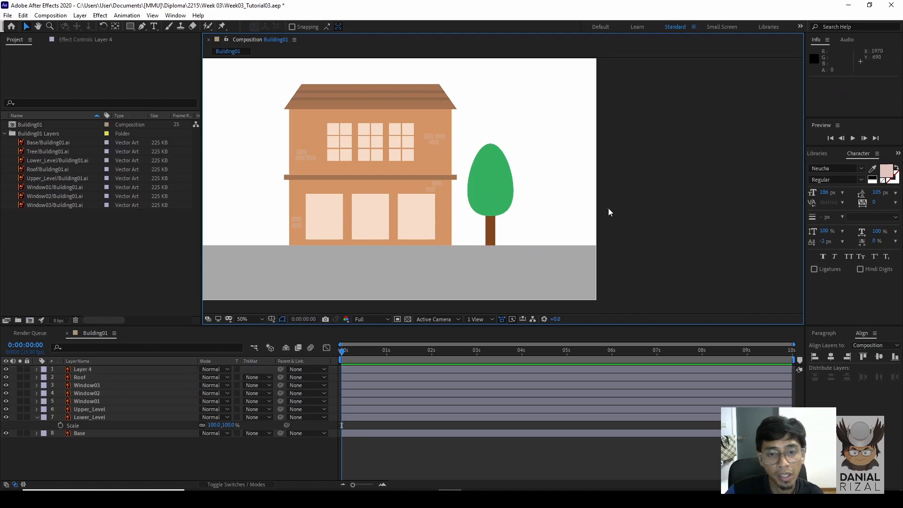
pyautogui.click(501, 200)
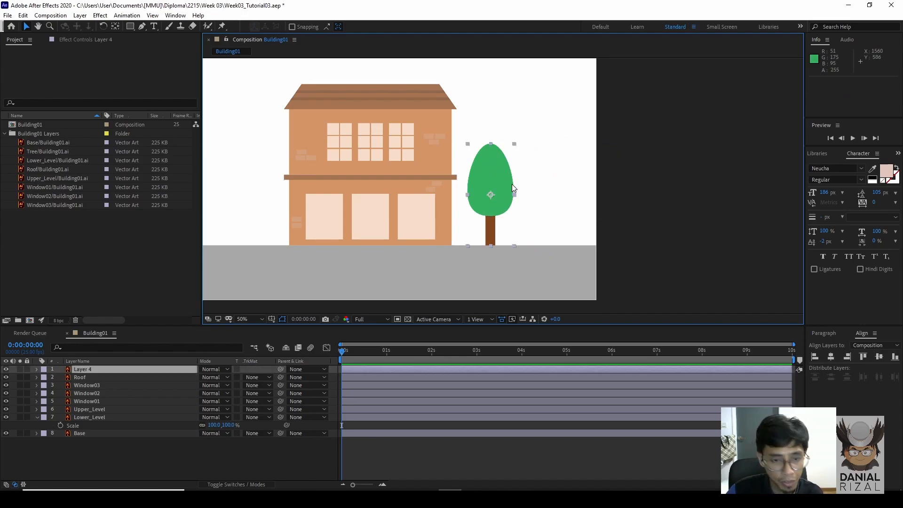
# - Select the grey Base layer and hide every other layer in the Building01 composition
pyautogui.press('space')
pyautogui.moveTo(396, 134); pyautogui.dragTo(490, 149)
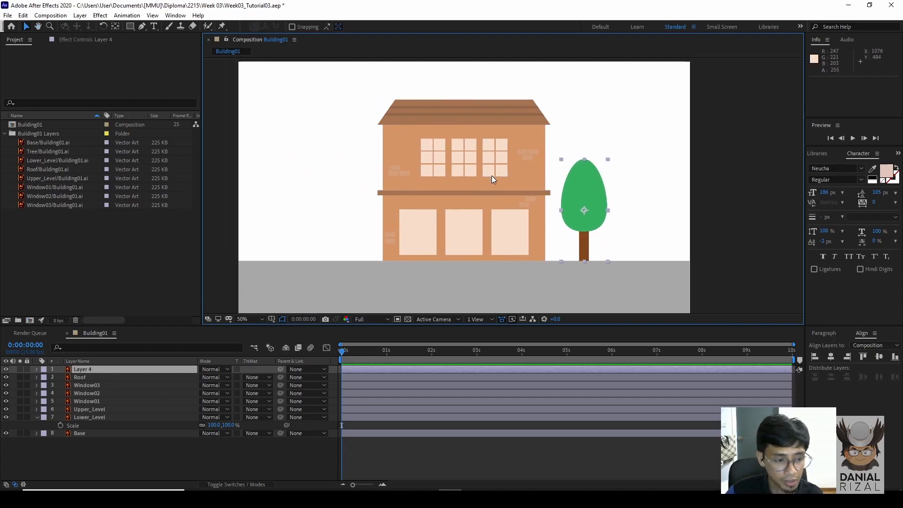
pyautogui.scroll(-2, 492, 176)
pyautogui.scroll(2, 492, 176)
pyautogui.press('space')
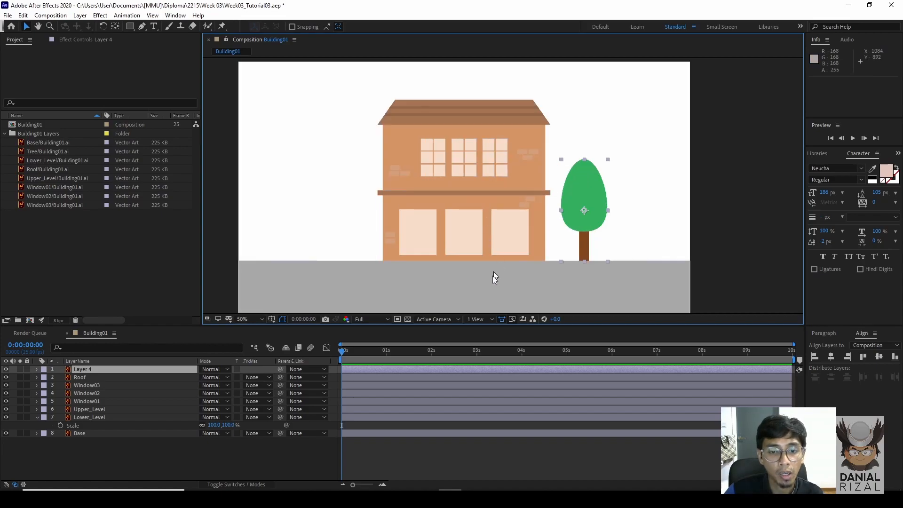
pyautogui.moveTo(492, 267); pyautogui.dragTo(493, 215)
pyautogui.click(491, 216)
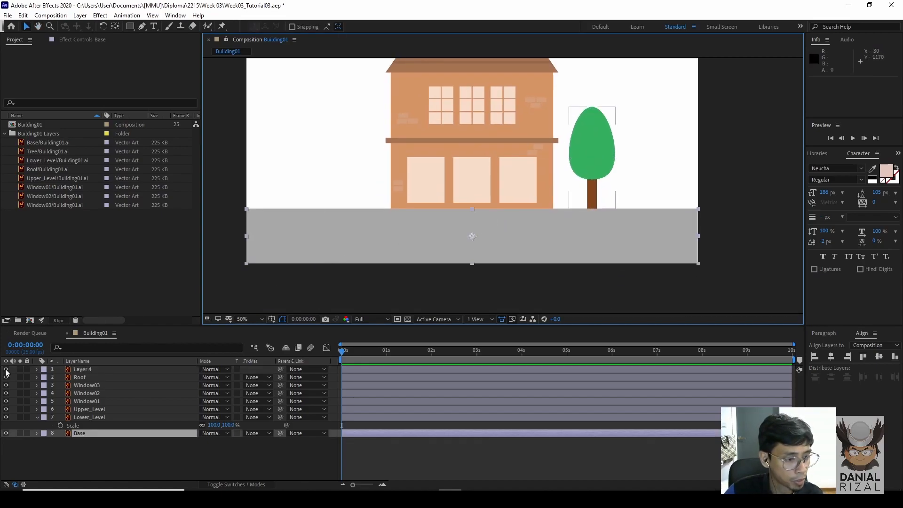
pyautogui.moveTo(6, 371); pyautogui.dragTo(11, 418)
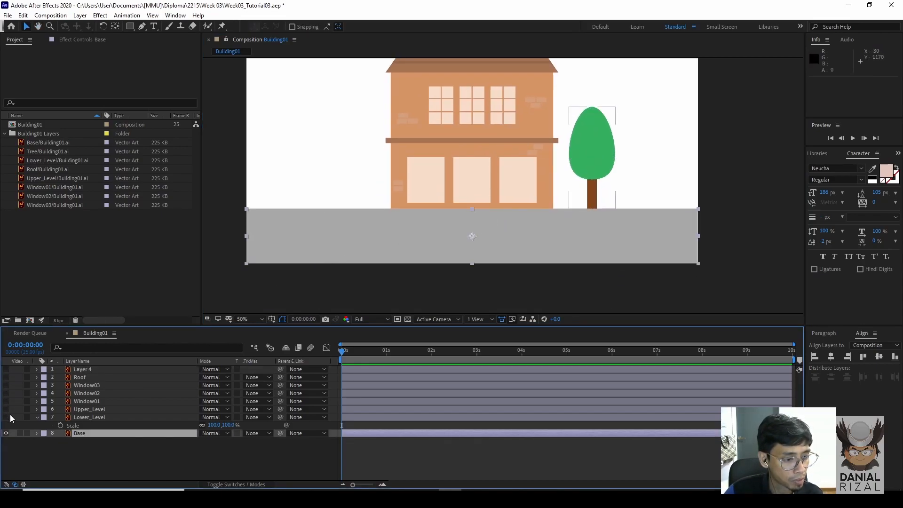
pyautogui.scroll(-2, 483, 213)
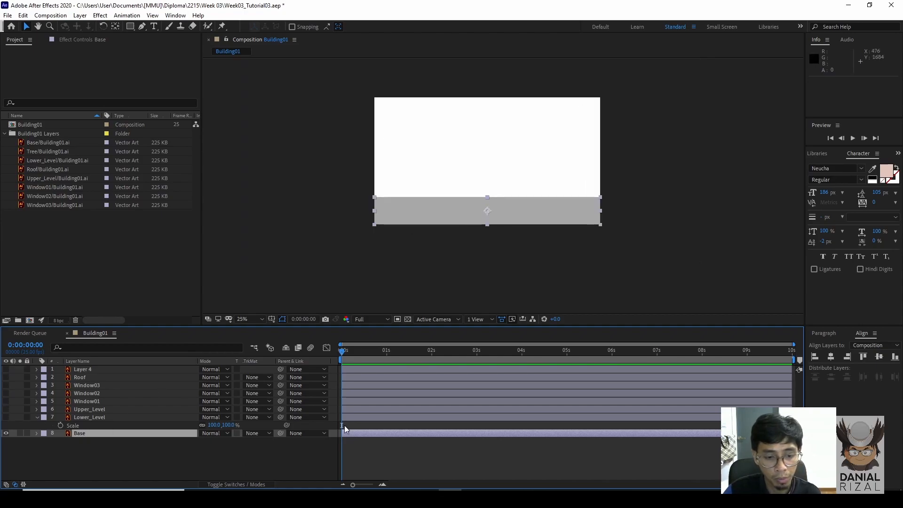
# - Reveal the Base layer's Position property and add a Position keyframe at 0:00:00:00
pyautogui.click(383, 484)
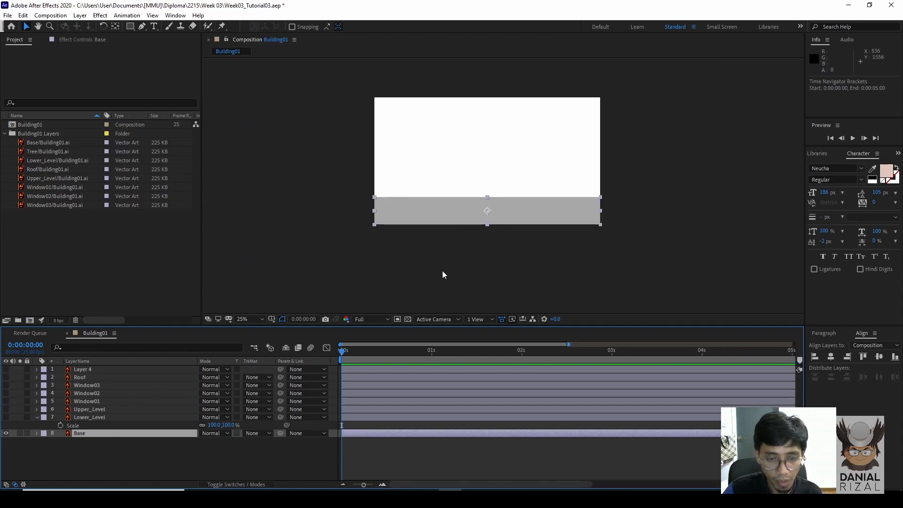
pyautogui.moveTo(471, 205)
pyautogui.mouseDown()
pyautogui.moveTo(477, 258)
pyautogui.moveTo(478, 197)
pyautogui.moveTo(470, 260)
pyautogui.moveTo(468, 205)
pyautogui.mouseUp()
pyautogui.hotkey('ctrl', 'z')
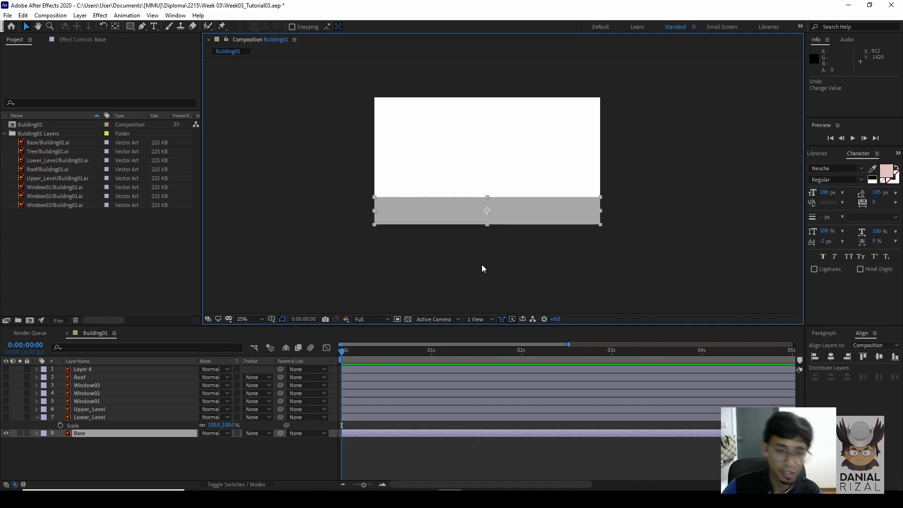
pyautogui.scroll(1, 481, 269)
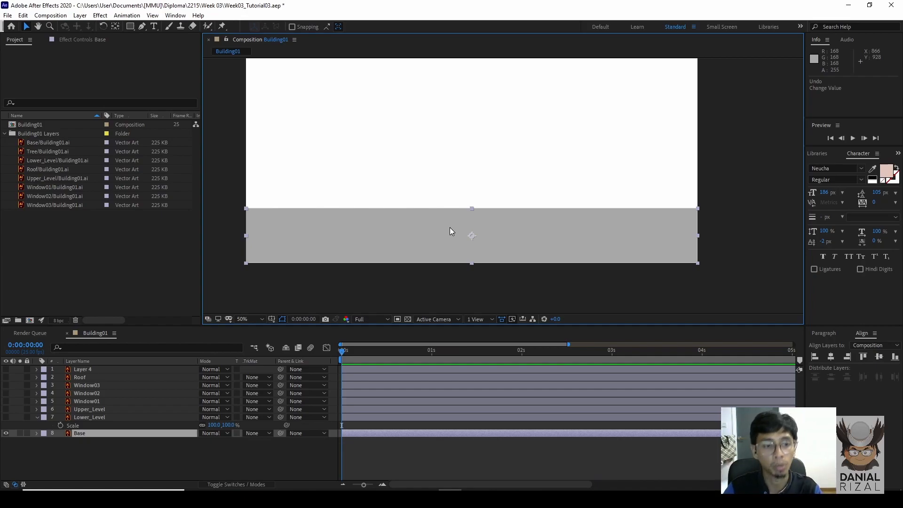
pyautogui.press('p')
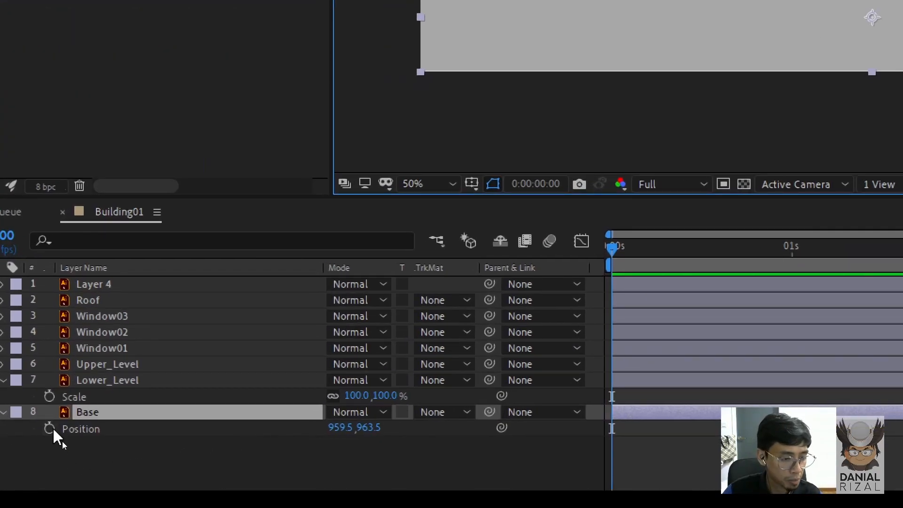
pyautogui.click(51, 428)
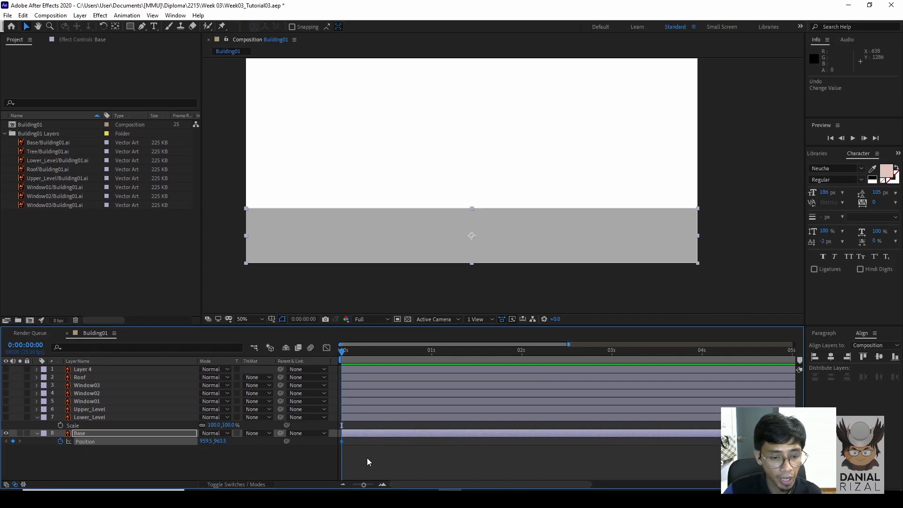
# - Shift the Base layer's Position keyframe to 0:00:01:00 and place the playhead at that time
pyautogui.press('=')
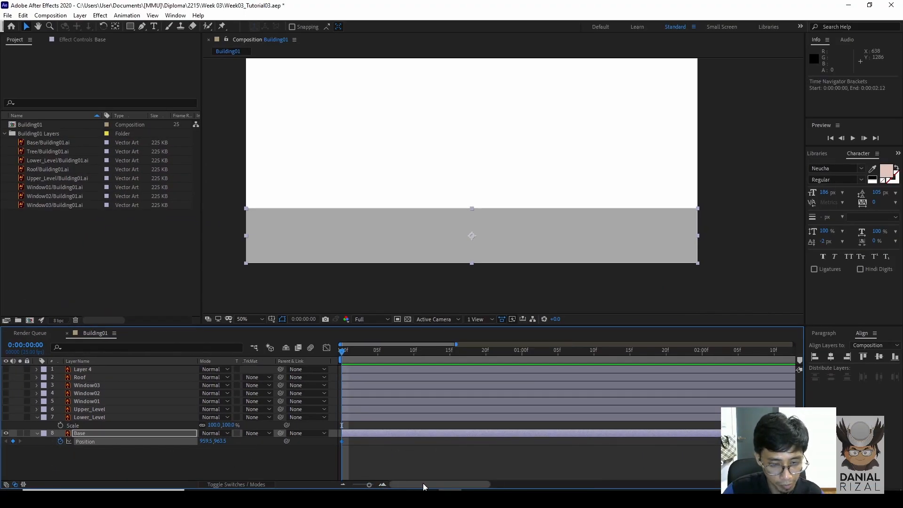
pyautogui.click(384, 455)
pyautogui.moveTo(342, 443); pyautogui.dragTo(522, 443)
pyautogui.click(521, 353)
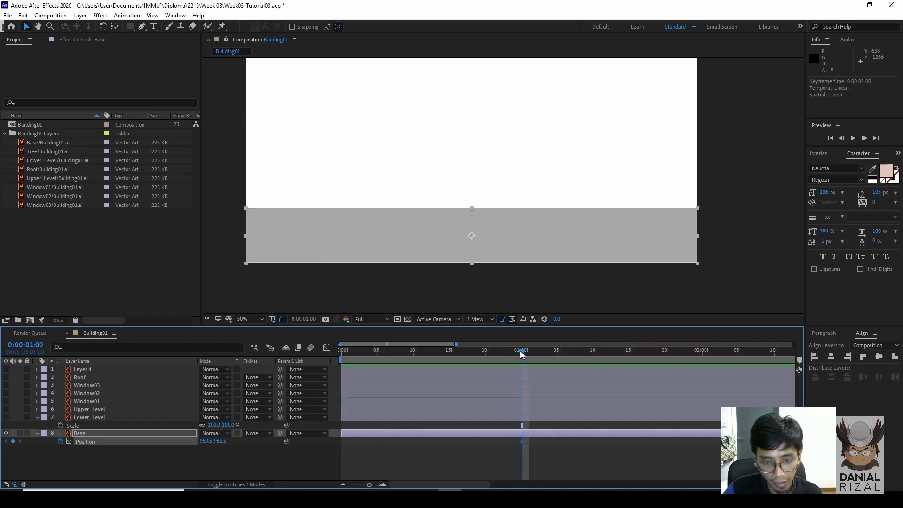
pyautogui.click(343, 485)
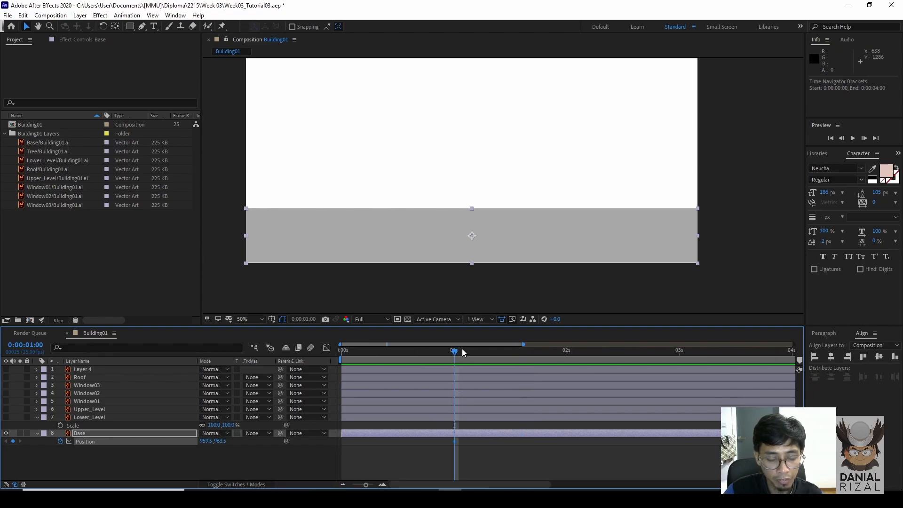
pyautogui.click(496, 461)
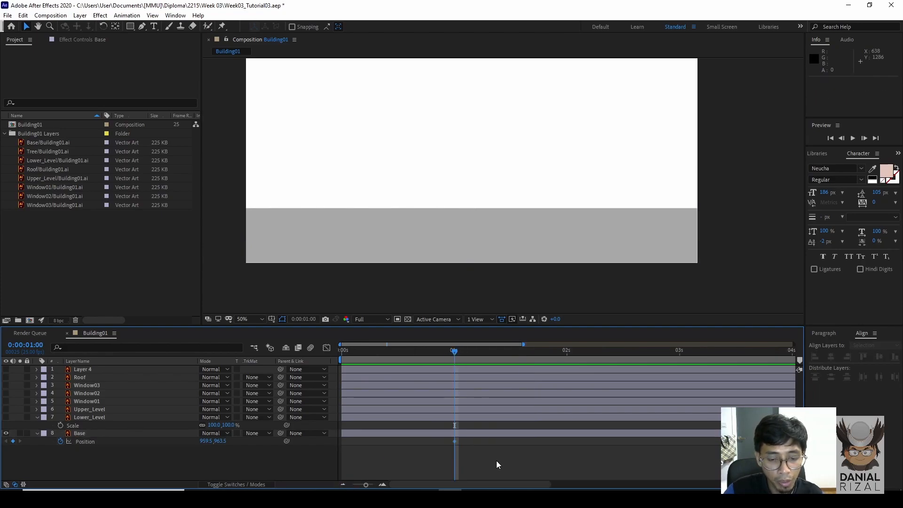
# - At 0:00:00:00, move the Base layer straight down below the frame to Position 959.5, 1411.5
pyautogui.click(455, 243)
pyautogui.click(428, 353)
pyautogui.click(453, 352)
pyautogui.scroll(-4, 514, 278)
pyautogui.scroll(2, 507, 253)
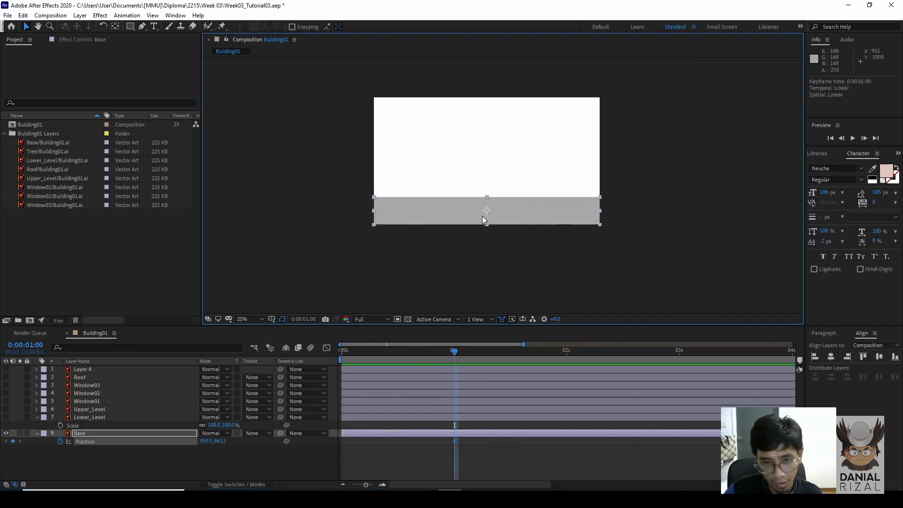
pyautogui.click(541, 257)
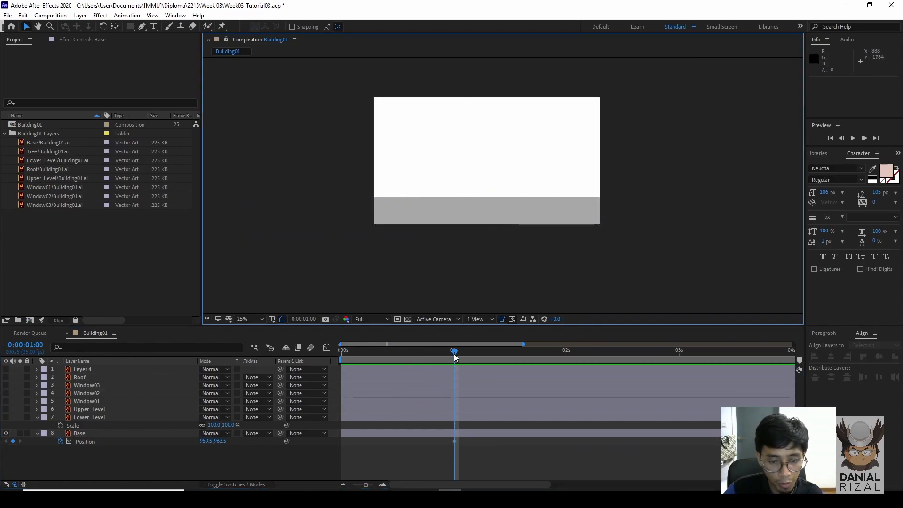
pyautogui.moveTo(453, 353); pyautogui.dragTo(323, 359)
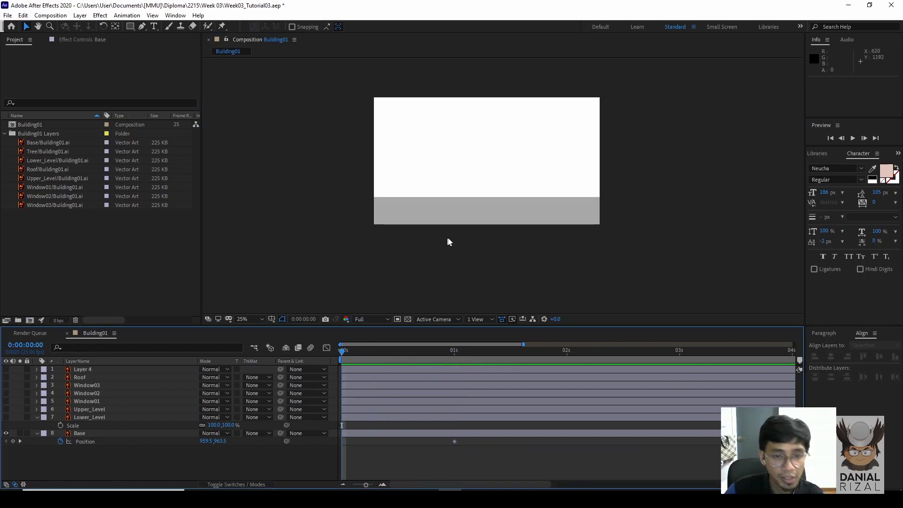
pyautogui.click(461, 214)
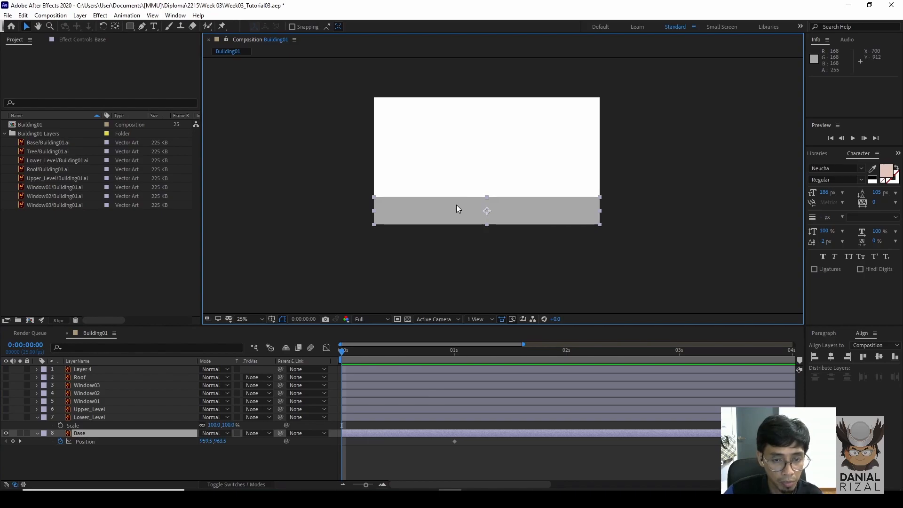
pyautogui.moveTo(456, 209); pyautogui.dragTo(456, 262)
pyautogui.click(516, 247)
# - Preview the Base layer's slide-in and compare its positions at 0 and 1 second
pyautogui.press('space')
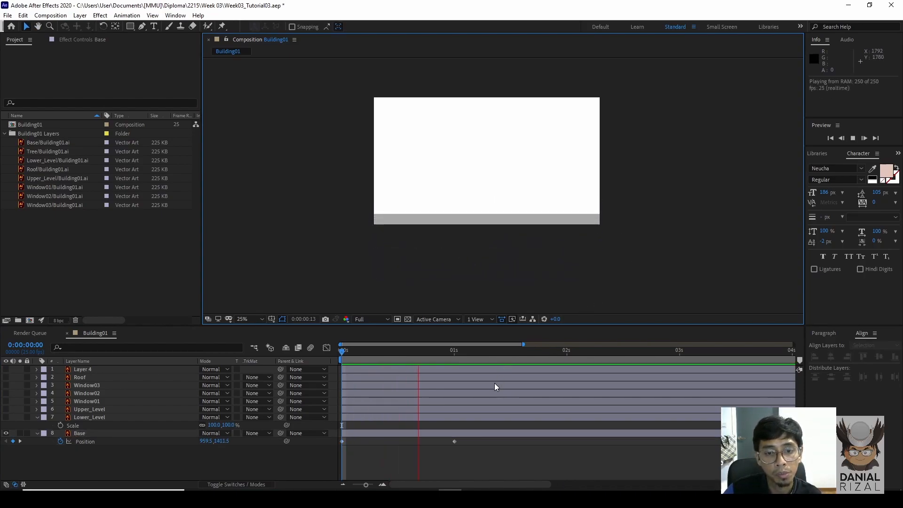
pyautogui.click(458, 355)
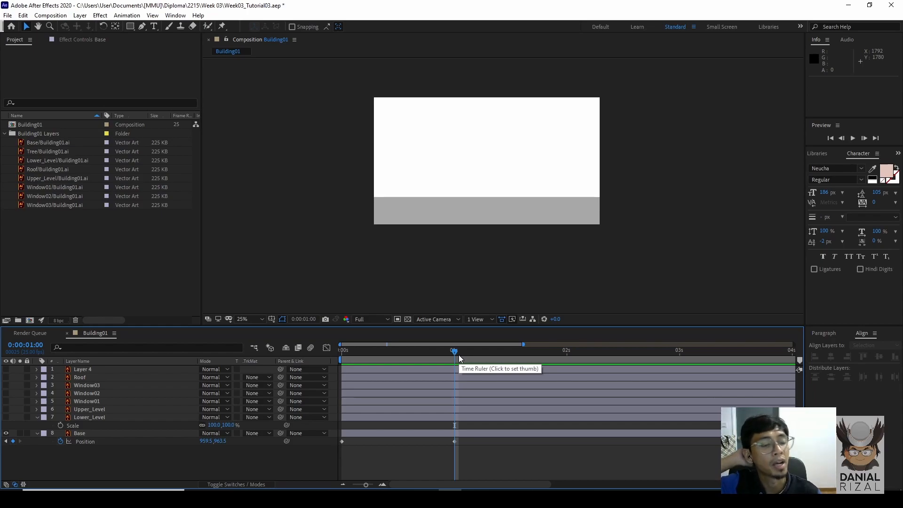
pyautogui.press('Home')
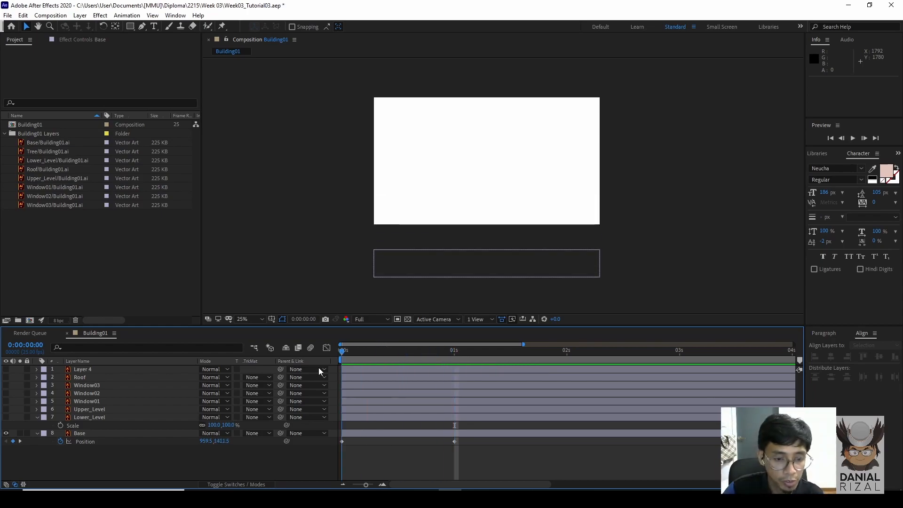
pyautogui.click(455, 355)
# - Apply Easy Ease to both of the Base layer's Position keyframes
pyautogui.moveTo(469, 443); pyautogui.dragTo(324, 456)
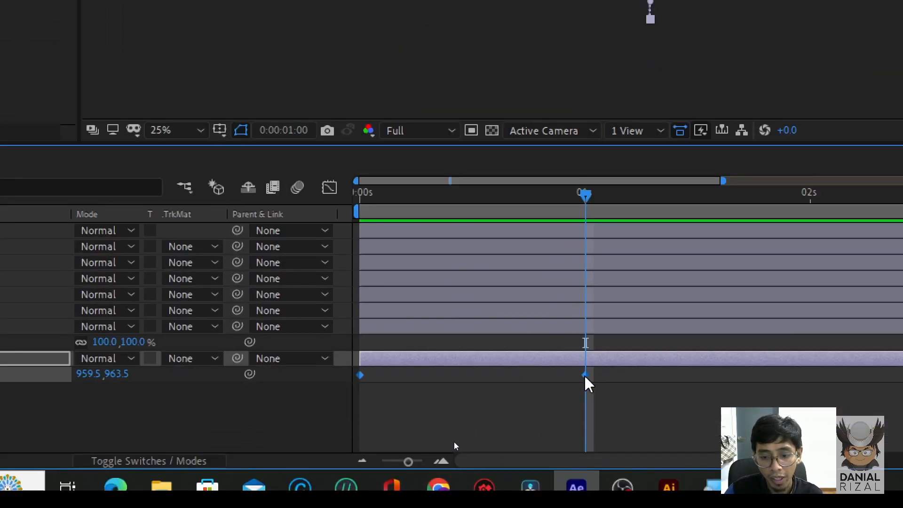
pyautogui.rightClick(586, 375)
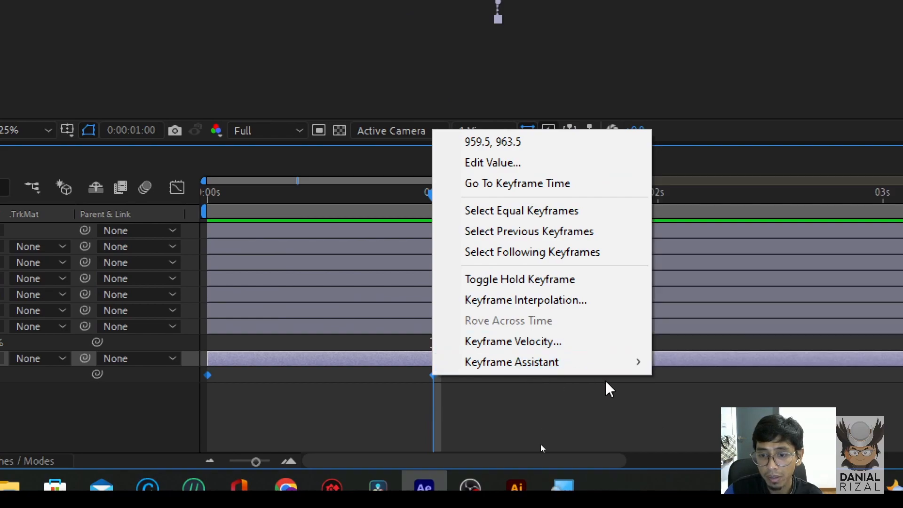
pyautogui.moveTo(619, 365)
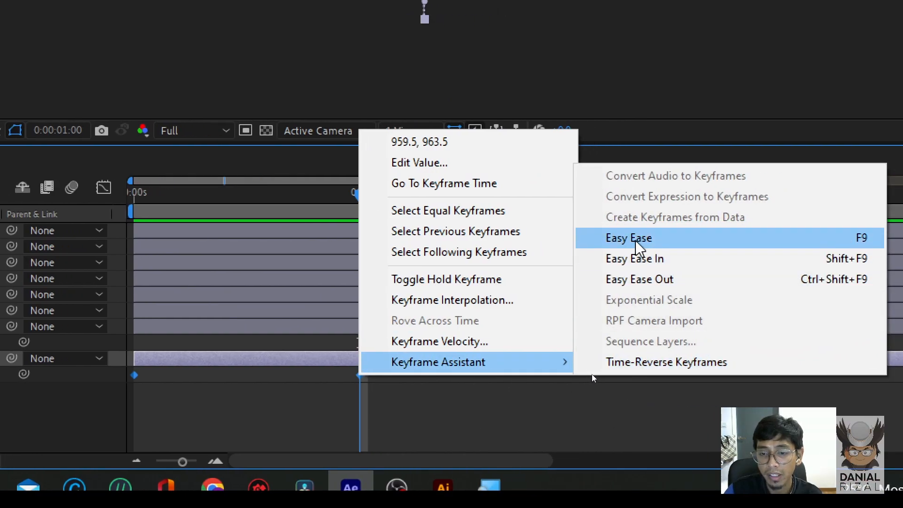
pyautogui.click(190, 461)
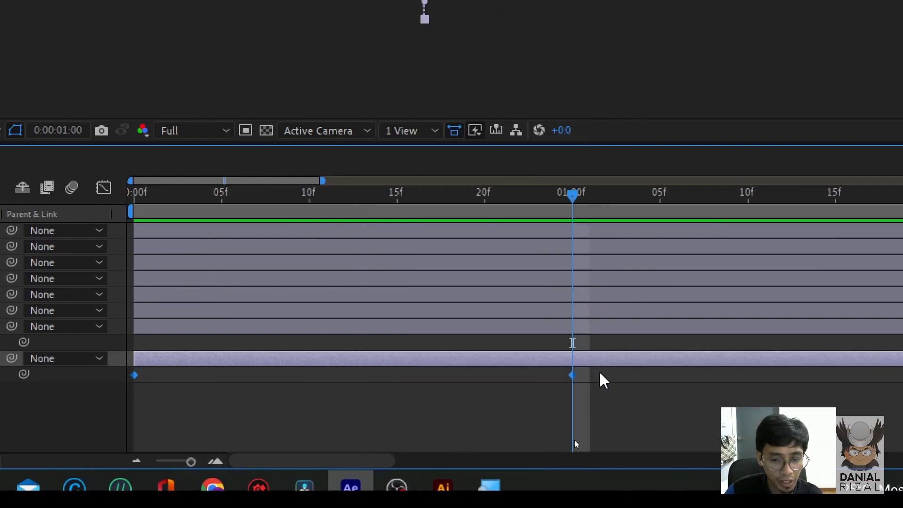
pyautogui.press('F9')
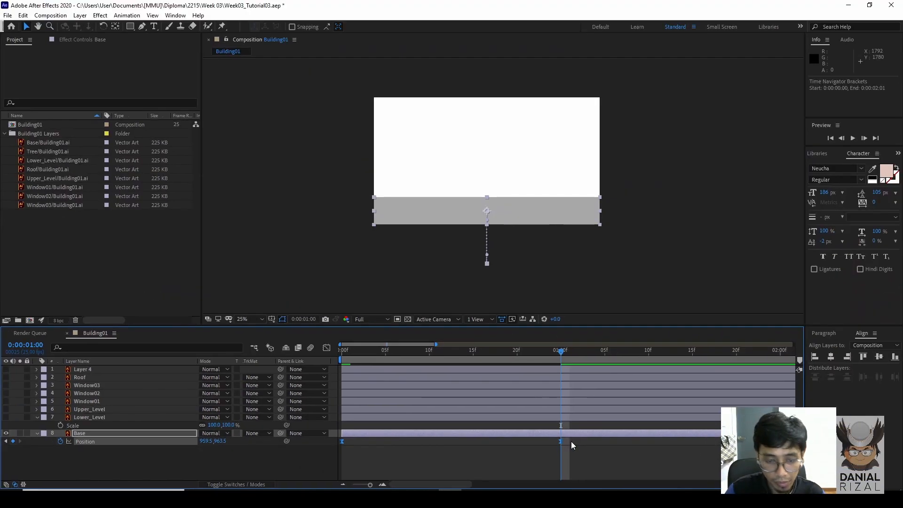
# - Preview the Base layer's eased slide-in from 0:00:00:00
pyautogui.click(524, 454)
pyautogui.click(348, 353)
pyautogui.press('space')
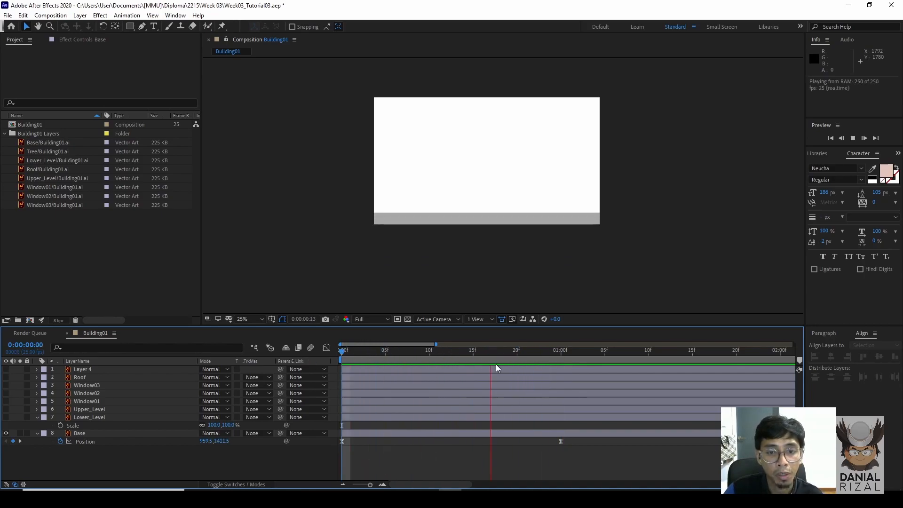
pyautogui.moveTo(410, 354); pyautogui.dragTo(535, 355)
# - Display the speed graph of the Base layer's Position keyframes in the Graph Editor and play the animation from the start
pyautogui.moveTo(574, 439); pyautogui.dragTo(333, 454)
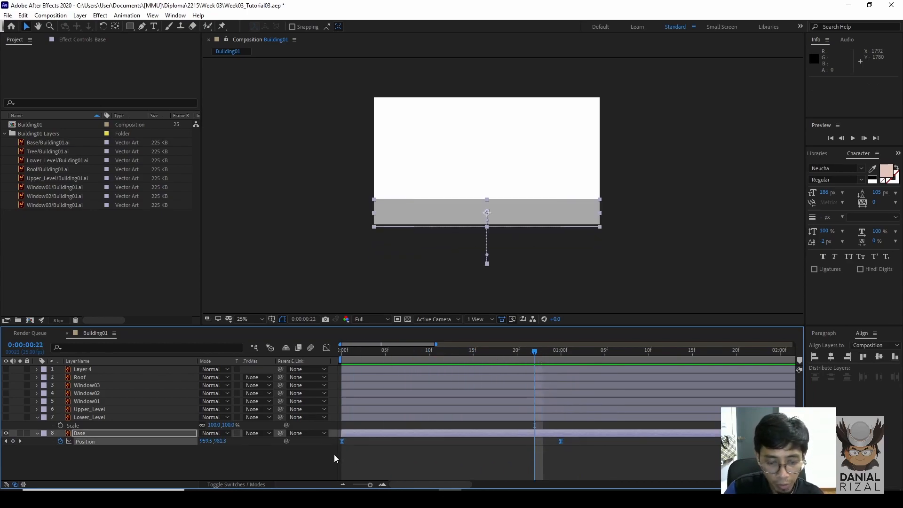
pyautogui.click(326, 349)
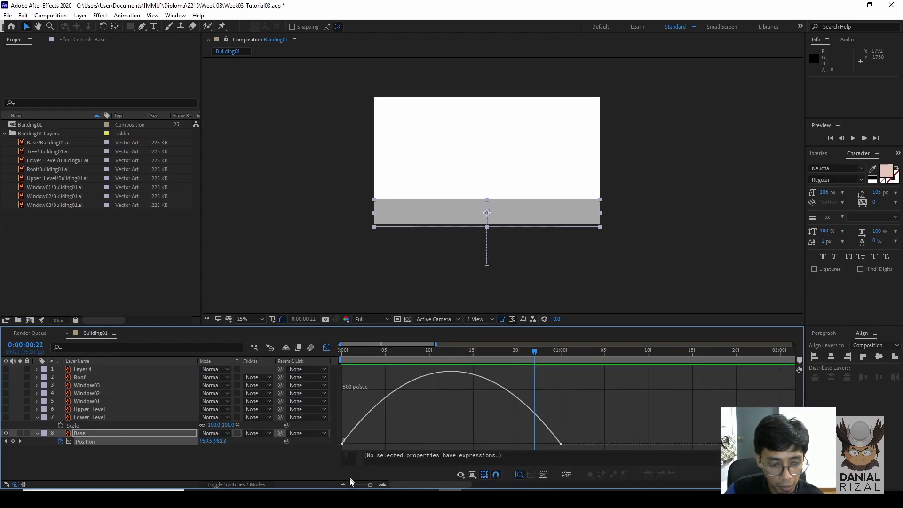
pyautogui.click(472, 475)
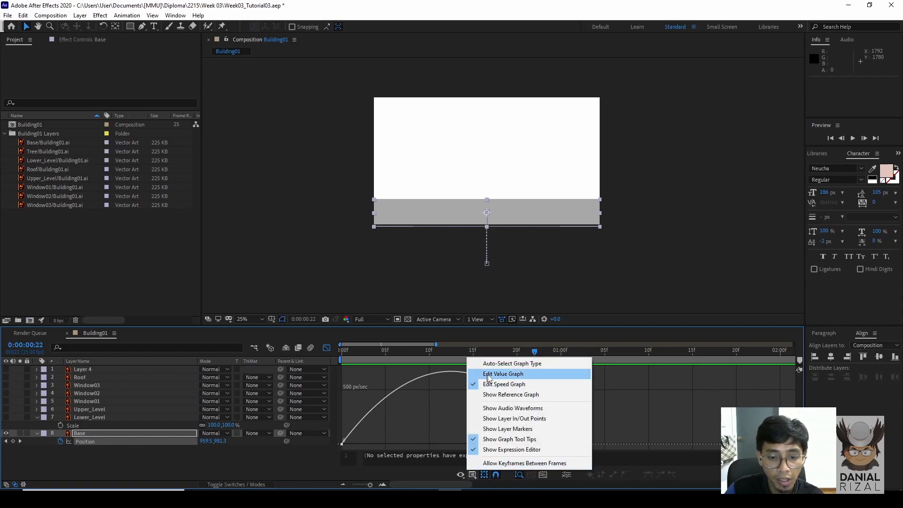
pyautogui.click(487, 377)
pyautogui.moveTo(534, 352); pyautogui.dragTo(340, 365)
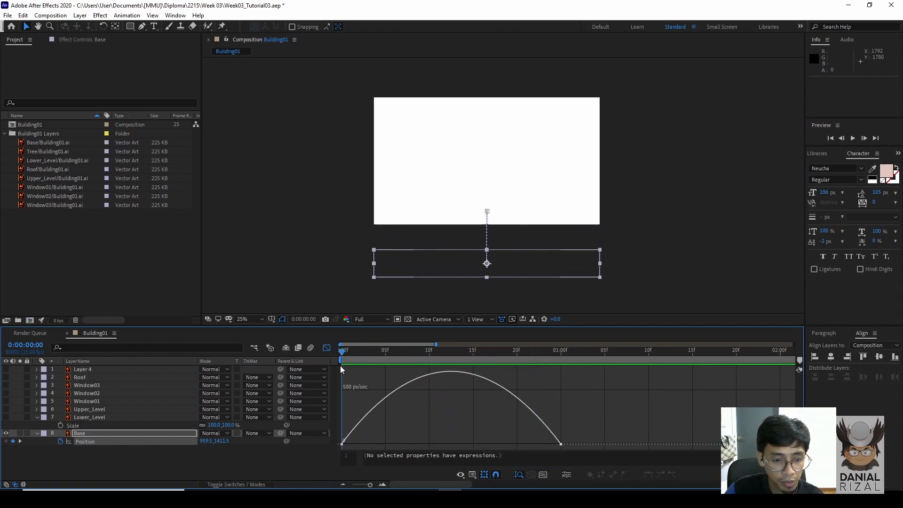
pyautogui.press('space')
# - Stretch the incoming speed handle of the Base layer's 1-second Position keyframe to 100% influence at 0 px/sec
pyautogui.moveTo(540, 362); pyautogui.dragTo(536, 449)
pyautogui.moveTo(579, 428); pyautogui.dragTo(535, 451)
pyautogui.moveTo(584, 422); pyautogui.dragTo(449, 444)
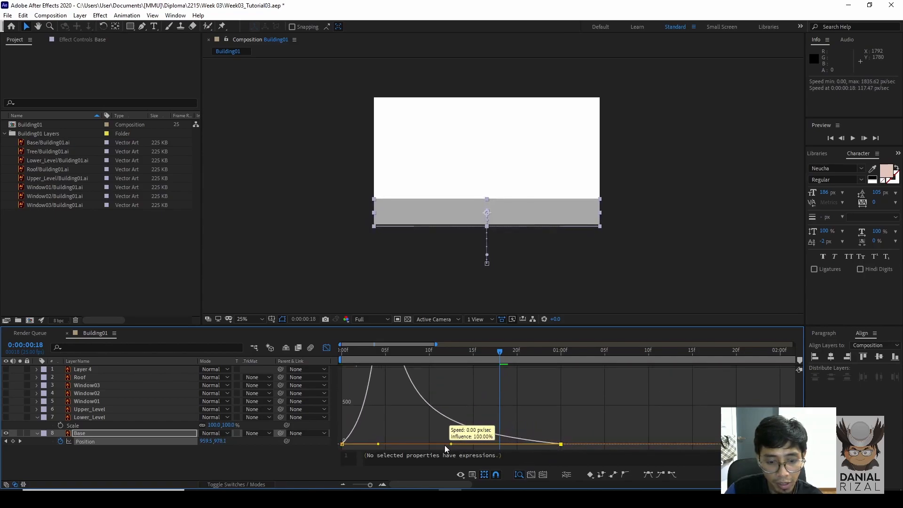
# - Preview the Base layer's reshaped slide-in from 0:00:00:00
pyautogui.moveTo(422, 357); pyautogui.dragTo(337, 354)
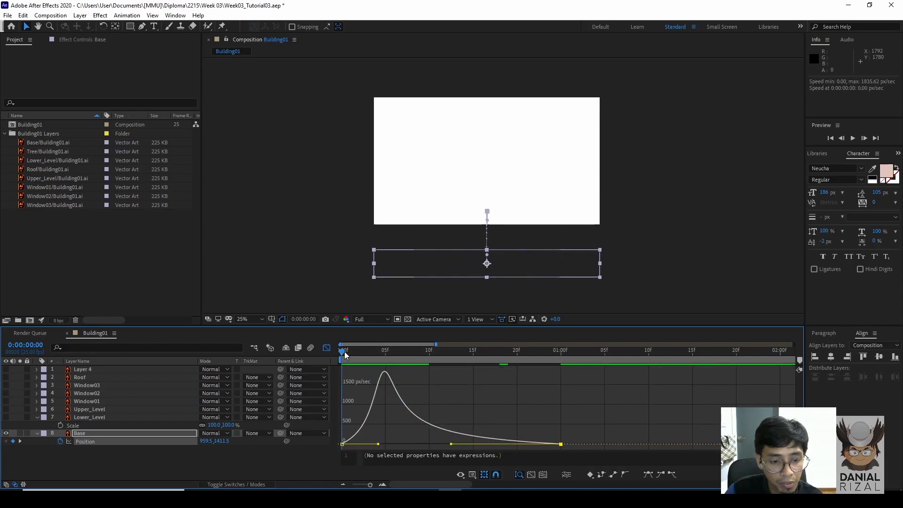
pyautogui.moveTo(344, 351); pyautogui.dragTo(417, 361)
pyautogui.press('space')
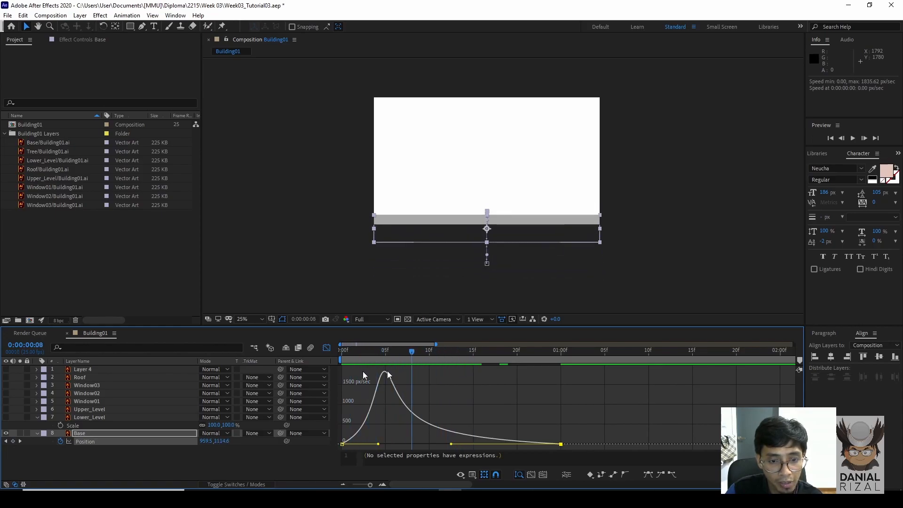
pyautogui.press('space')
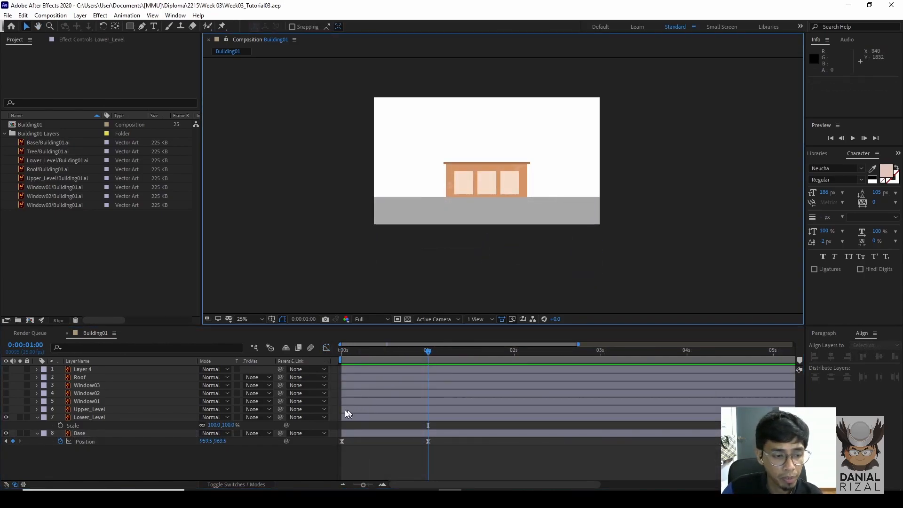
# - Hide and reshow the Lower_Level layer to check which part of the building it contains
pyautogui.click(6, 417)
pyautogui.click(6, 417)
pyautogui.click(89, 417)
pyautogui.click(442, 261)
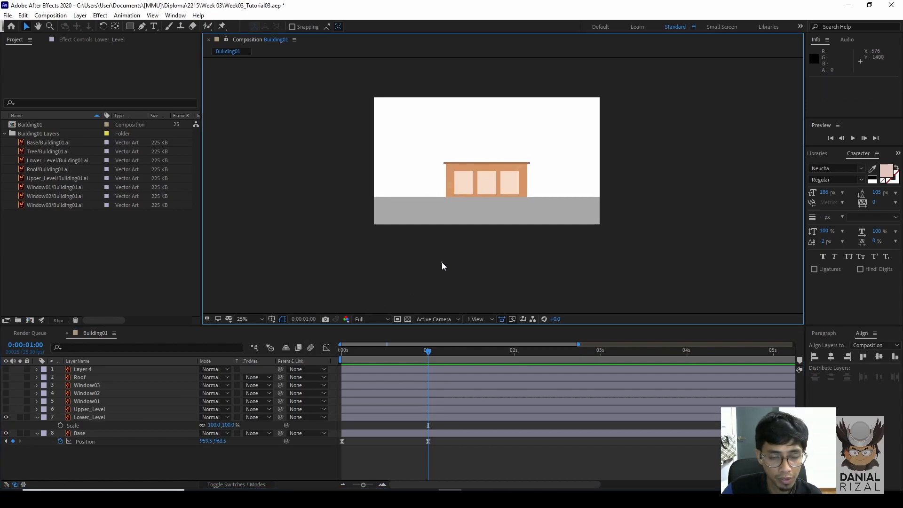
# - Move all seven layers above Base, from Lower_Level up to Layer 4, so they start at 0:00:01:00
pyautogui.click(88, 410)
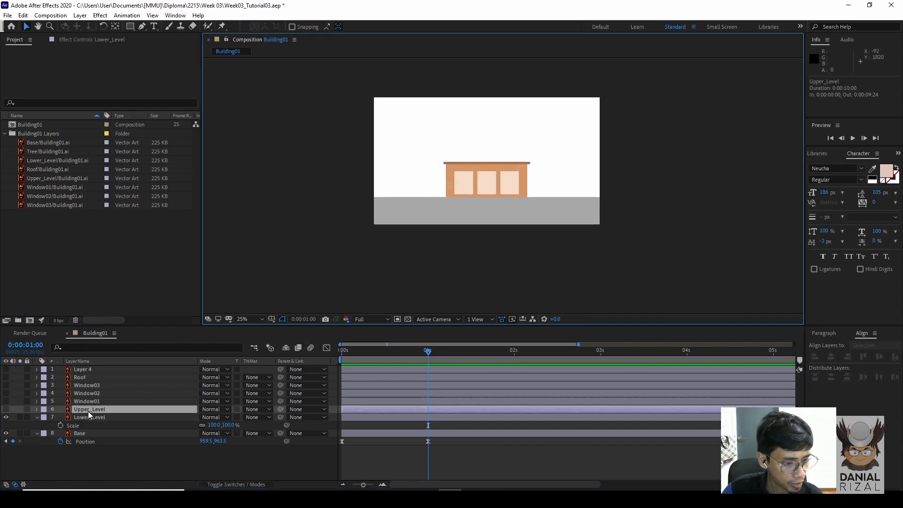
pyautogui.keyDown('shift'); pyautogui.click(89, 369); pyautogui.keyUp('shift')
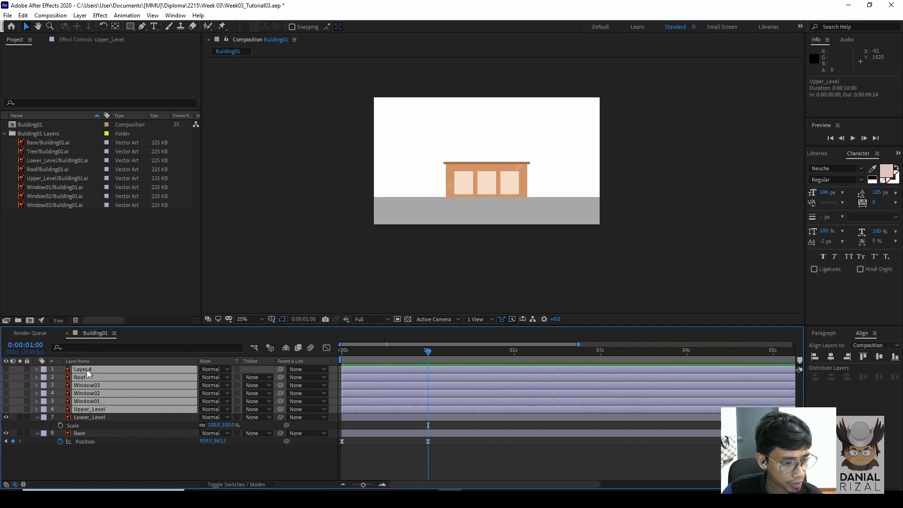
pyautogui.keyDown('shift'); pyautogui.click(141, 417); pyautogui.keyUp('shift')
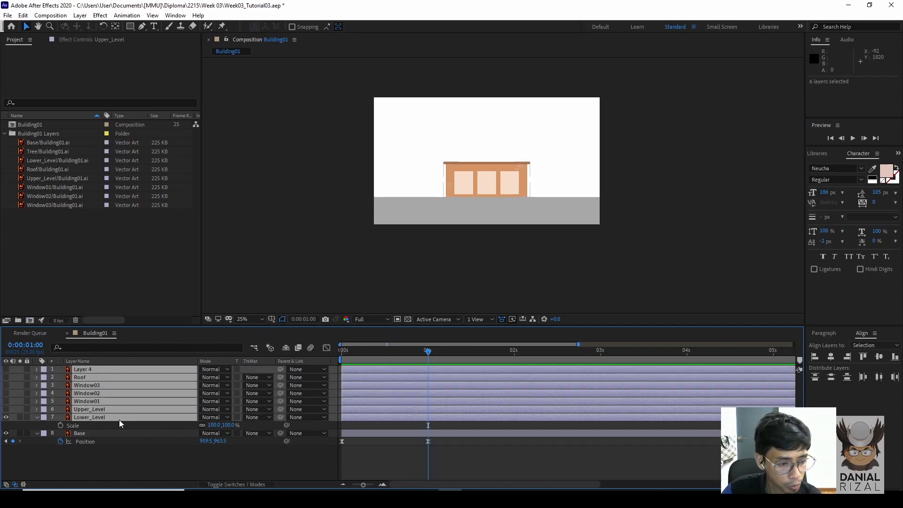
pyautogui.moveTo(358, 417); pyautogui.dragTo(442, 419)
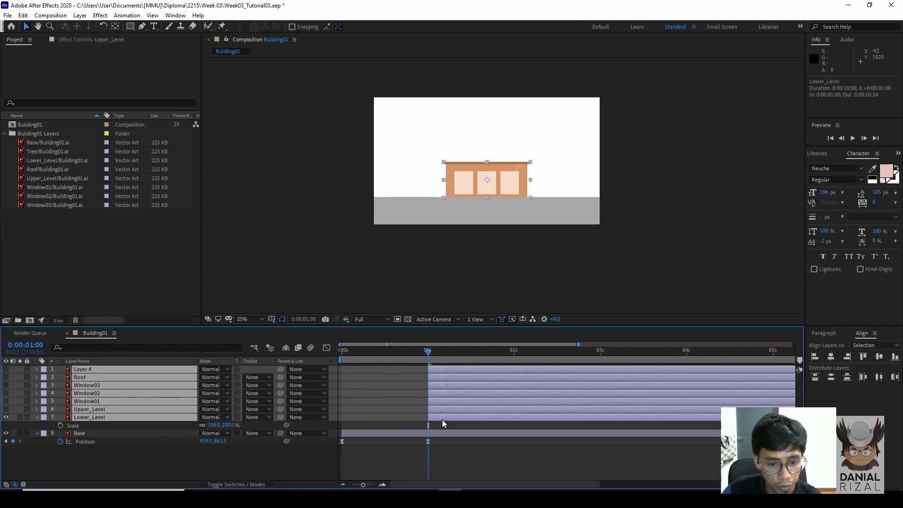
# - Step back to 0:00:00:20 and return to 0:00:01:00 to check when the shifted layers appear
pyautogui.press('pageup')
pyautogui.press('pageup')
pyautogui.press('pageup')
pyautogui.press('pageup')
pyautogui.press('pageup')
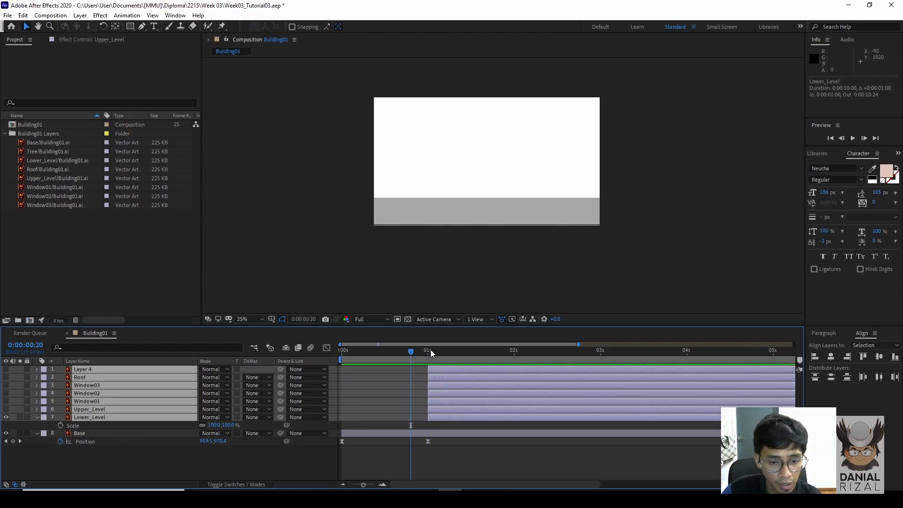
pyautogui.click(428, 352)
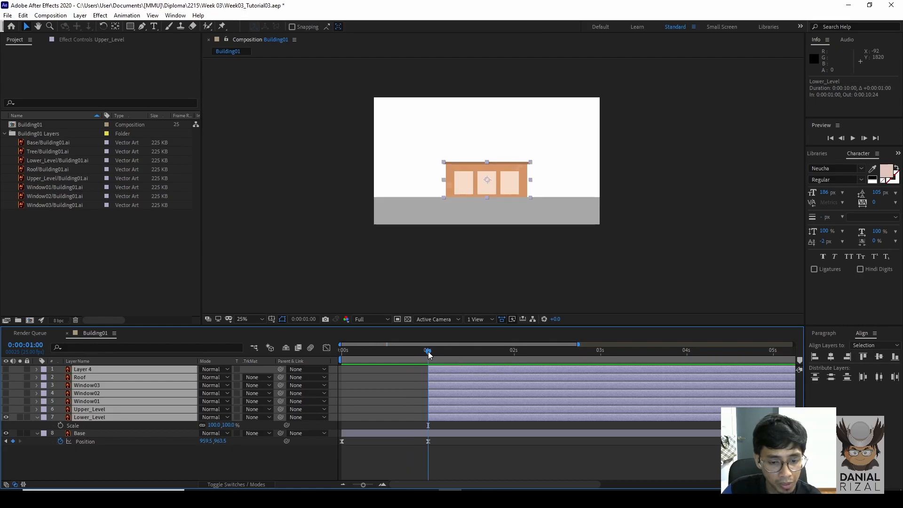
pyautogui.click(464, 454)
pyautogui.click(439, 417)
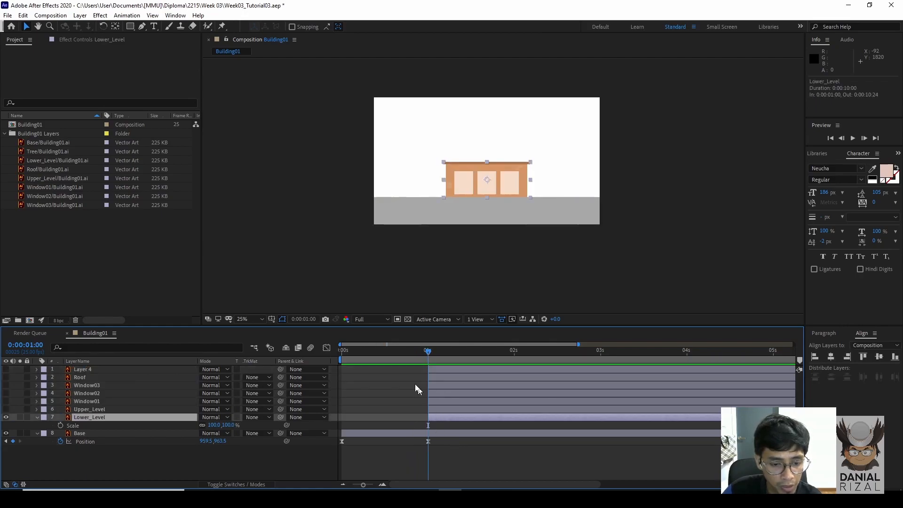
pyautogui.keyDown('shift'); pyautogui.click(447, 371); pyautogui.keyUp('shift')
pyautogui.moveTo(416, 352)
pyautogui.mouseDown()
pyautogui.moveTo(339, 352)
pyautogui.moveTo(426, 355)
pyautogui.mouseUp()
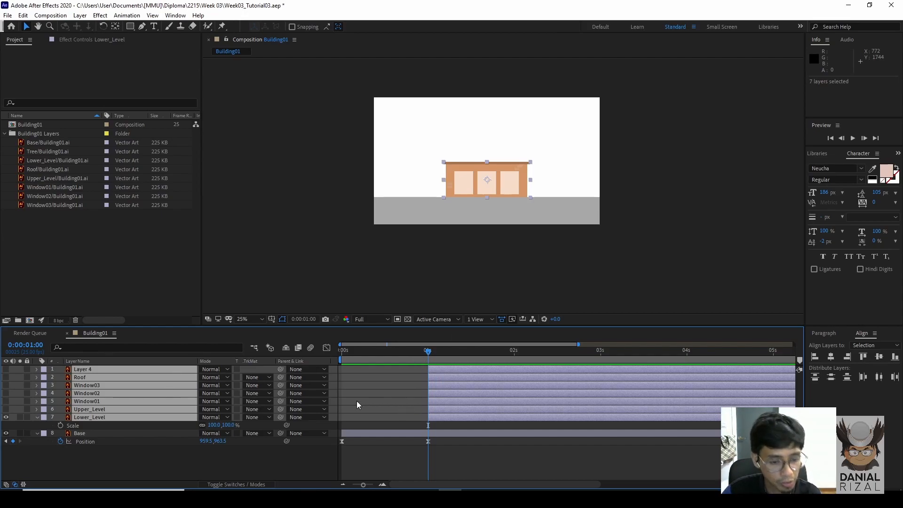
pyautogui.click(472, 276)
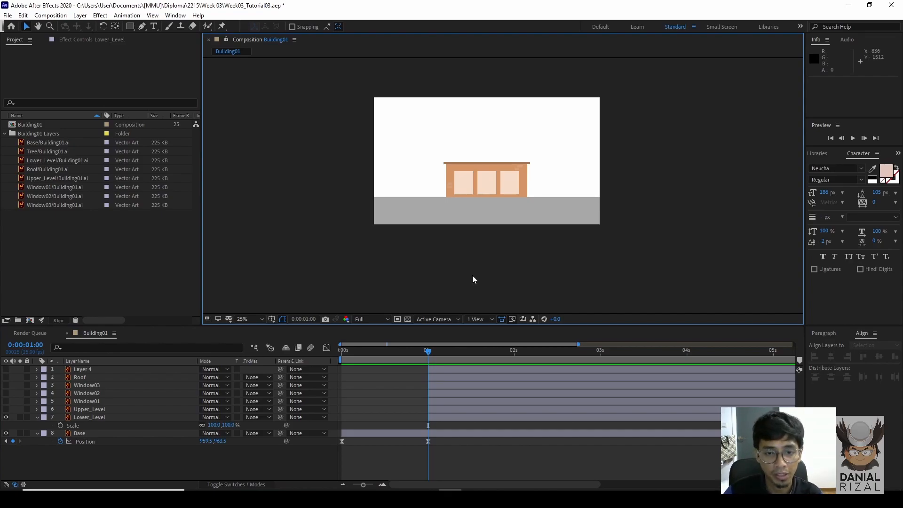
# - Try moving the Lower_Level layer in the composition at 50% magnification, and undo the move
pyautogui.press('.')
pyautogui.click(502, 174)
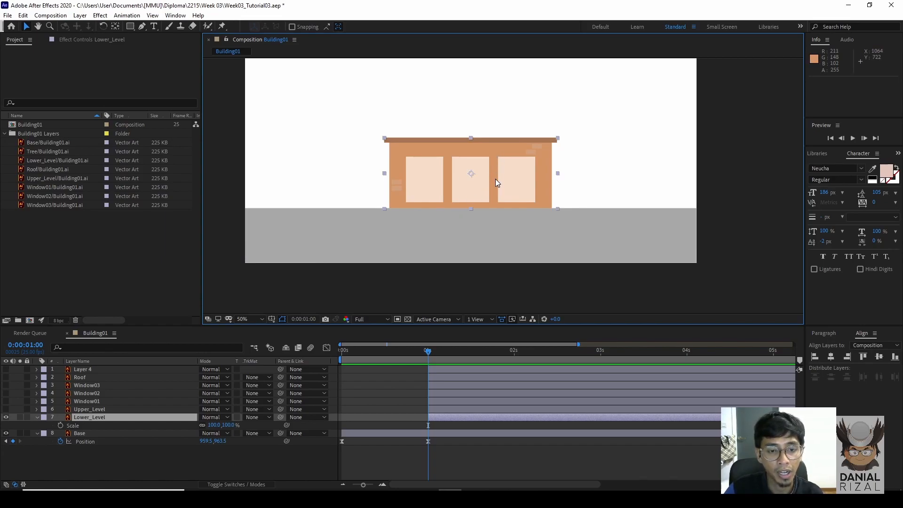
pyautogui.moveTo(492, 181)
pyautogui.mouseDown()
pyautogui.moveTo(486, 253)
pyautogui.moveTo(488, 182)
pyautogui.moveTo(463, 313)
pyautogui.moveTo(472, 308)
pyautogui.moveTo(433, 306)
pyautogui.moveTo(425, 284)
pyautogui.moveTo(484, 117)
pyautogui.moveTo(486, 183)
pyautogui.mouseUp()
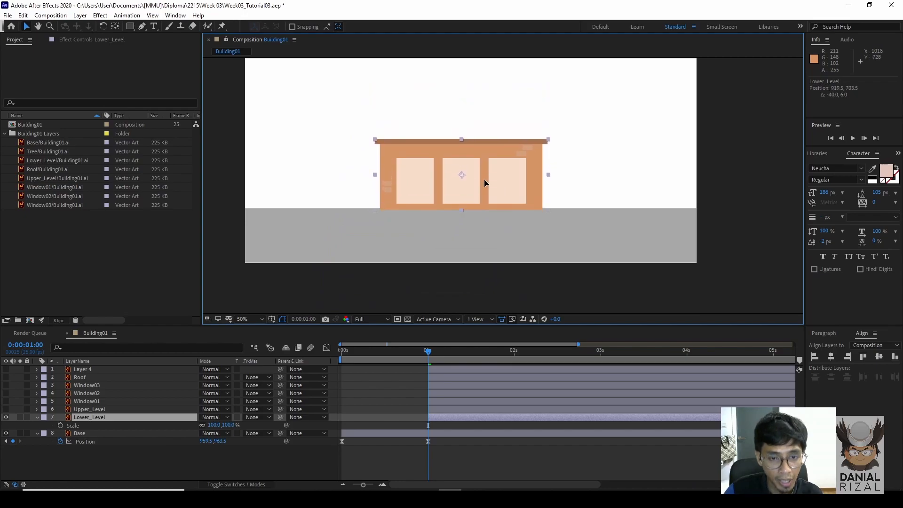
pyautogui.hotkey('ctrl', 'z')
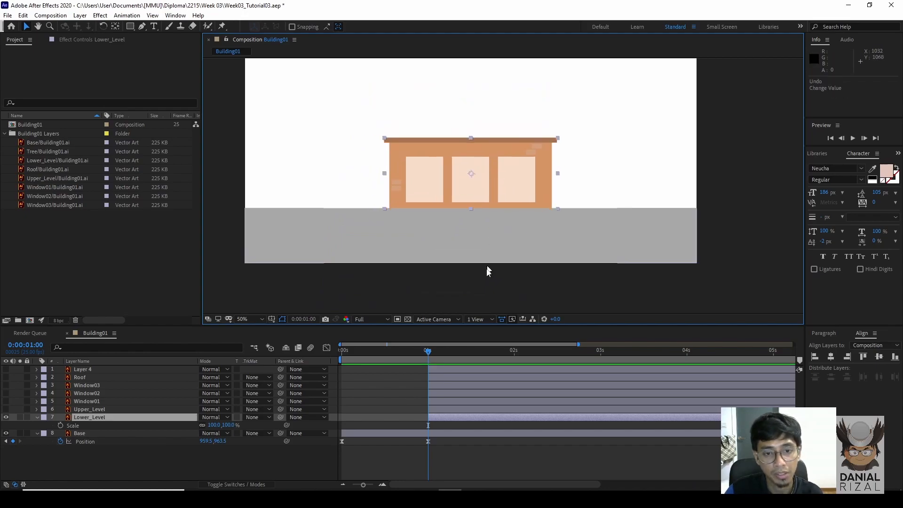
pyautogui.click(444, 424)
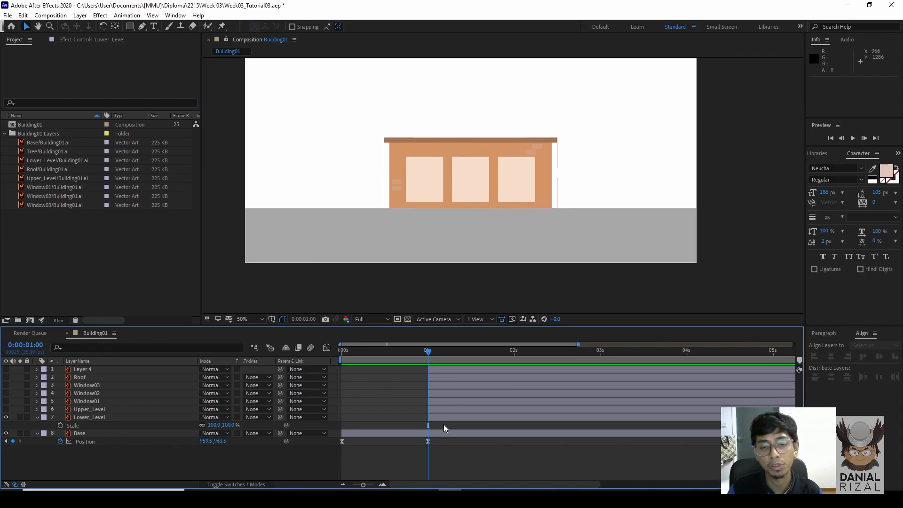
# - Move the Lower_Level layer's anchor point to its bottom centre, with snapping enabled only for the placement
pyautogui.click(482, 172)
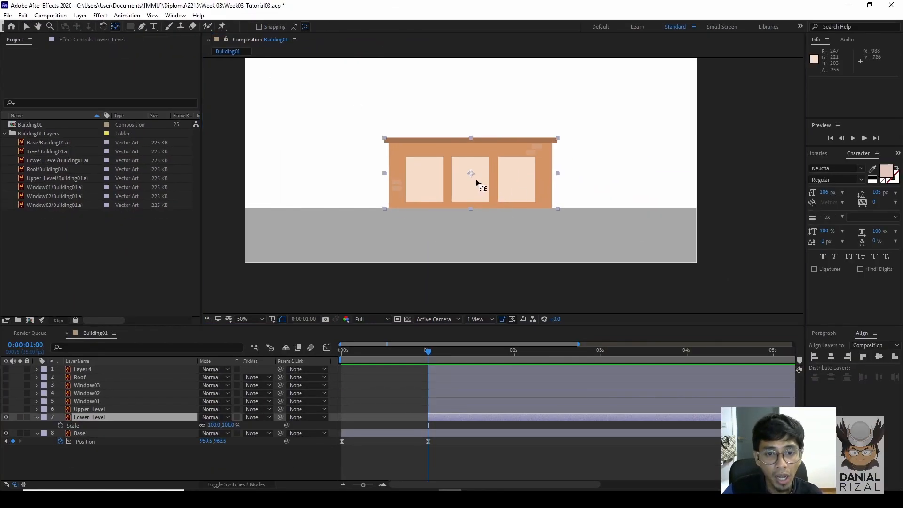
pyautogui.moveTo(470, 172)
pyautogui.mouseDown()
pyautogui.moveTo(473, 212)
pyautogui.moveTo(473, 184)
pyautogui.mouseUp()
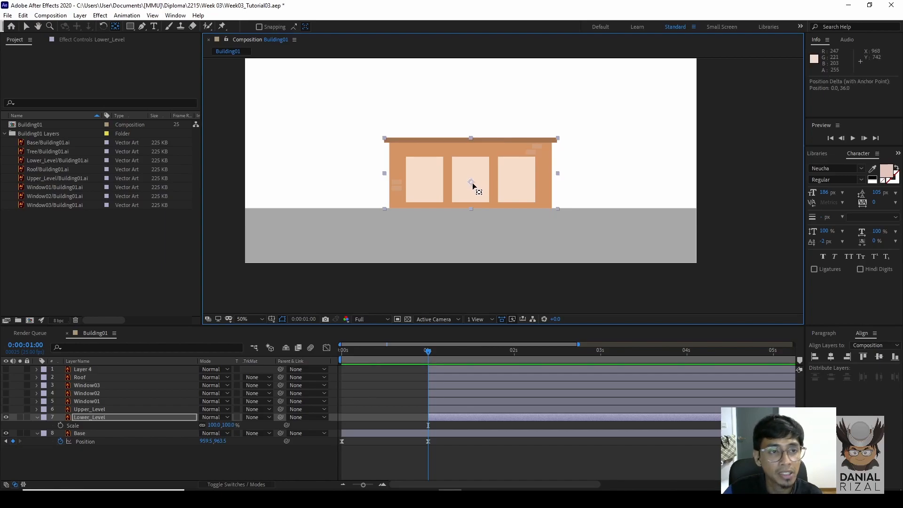
pyautogui.click(259, 28)
pyautogui.moveTo(471, 186); pyautogui.dragTo(471, 209)
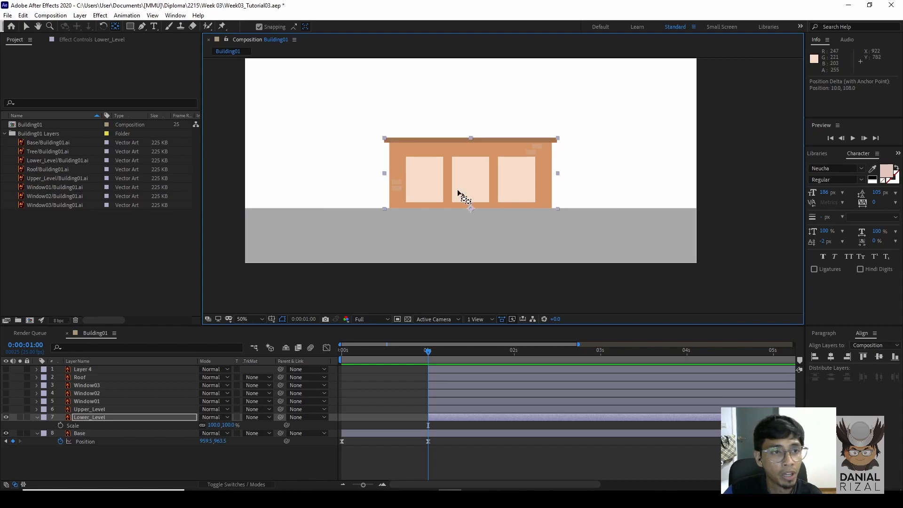
pyautogui.click(259, 27)
pyautogui.press('v')
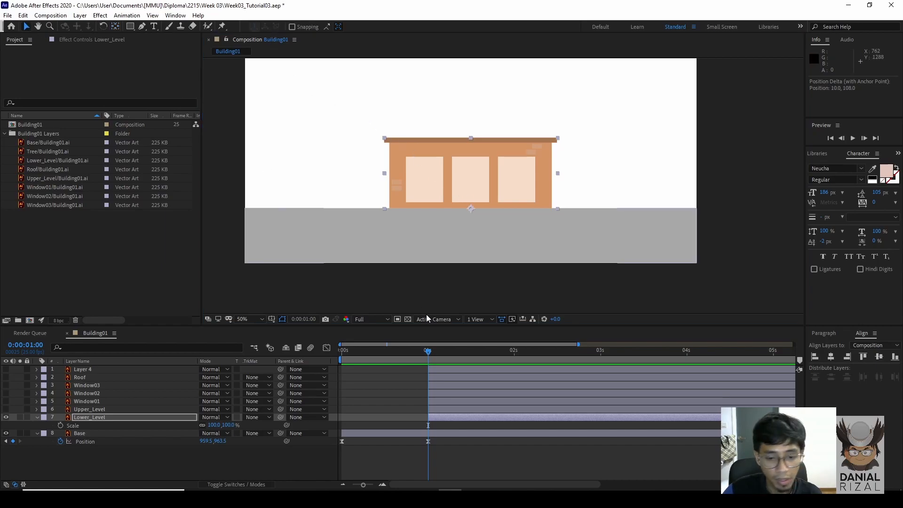
# - Add a Position keyframe and a Scale keyframe to the Lower_Level layer at 0:00:01:00
pyautogui.press('p')
pyautogui.click(61, 425)
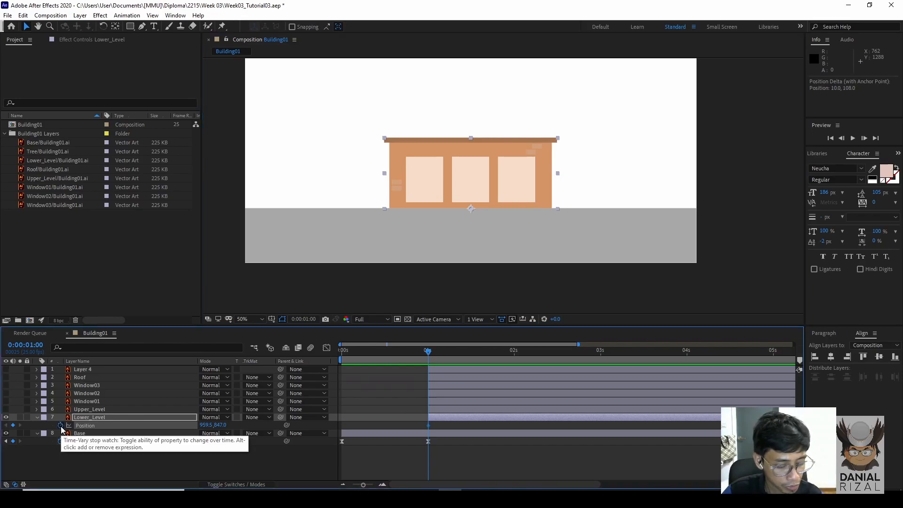
pyautogui.press('s')
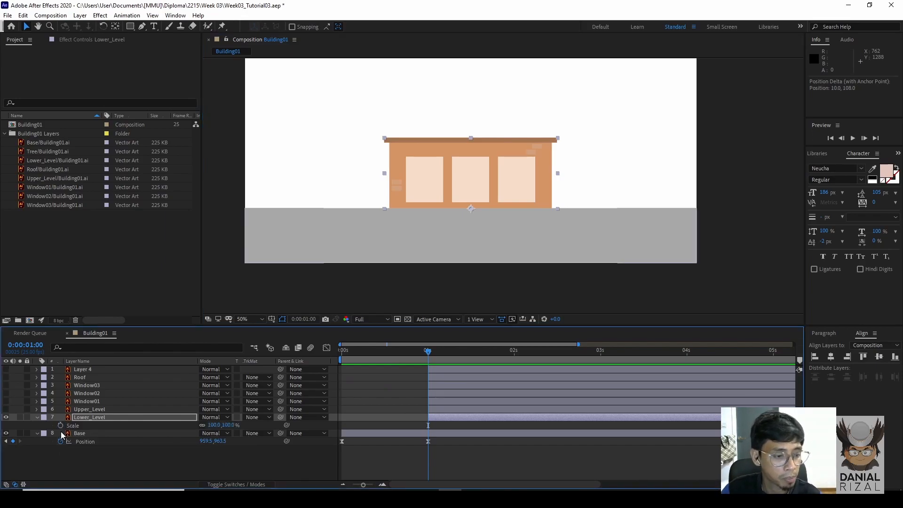
pyautogui.click(61, 426)
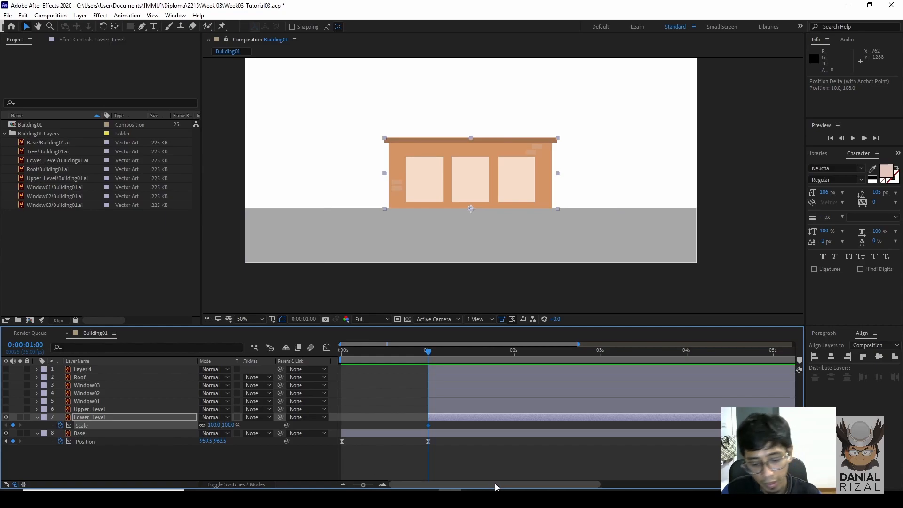
# - Show the Lower_Level layer's keyframed properties and remove the Anchor Point keyframing
pyautogui.press('u')
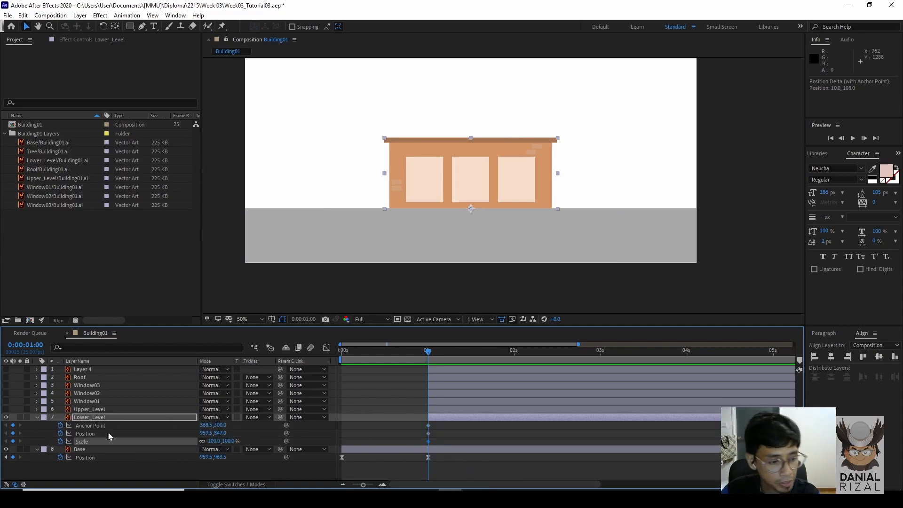
pyautogui.click(425, 442)
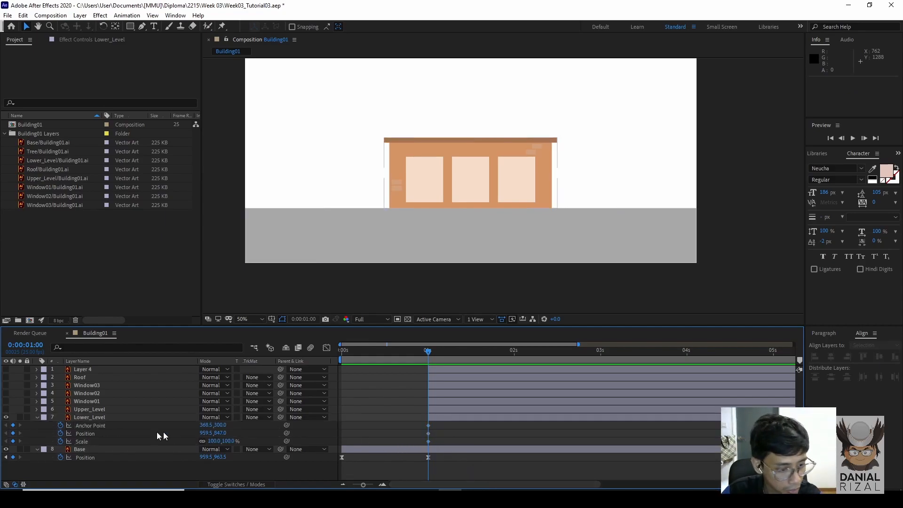
pyautogui.click(60, 425)
# - Shift the Lower_Level layer's Position and Scale keyframes to 0:00:02:00 and return the current time to 0:00:01:00
pyautogui.moveTo(469, 428); pyautogui.dragTo(417, 439)
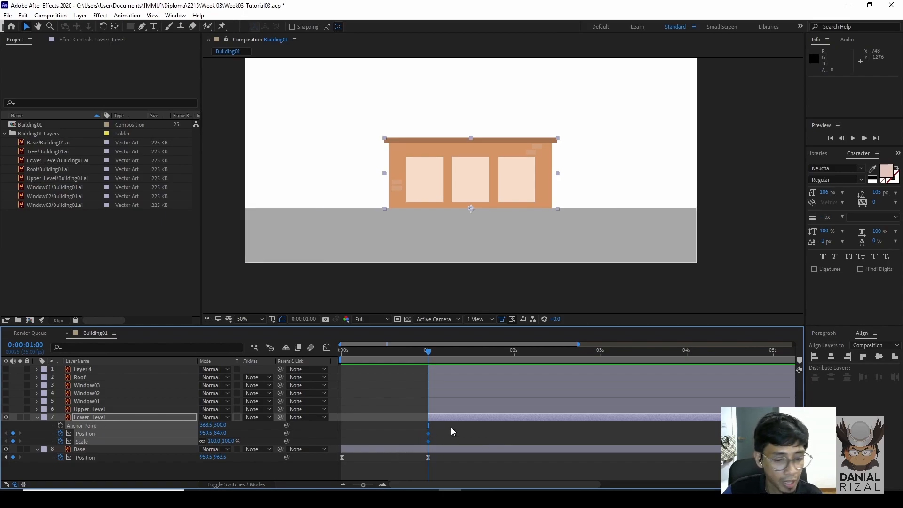
pyautogui.moveTo(428, 434); pyautogui.dragTo(514, 438)
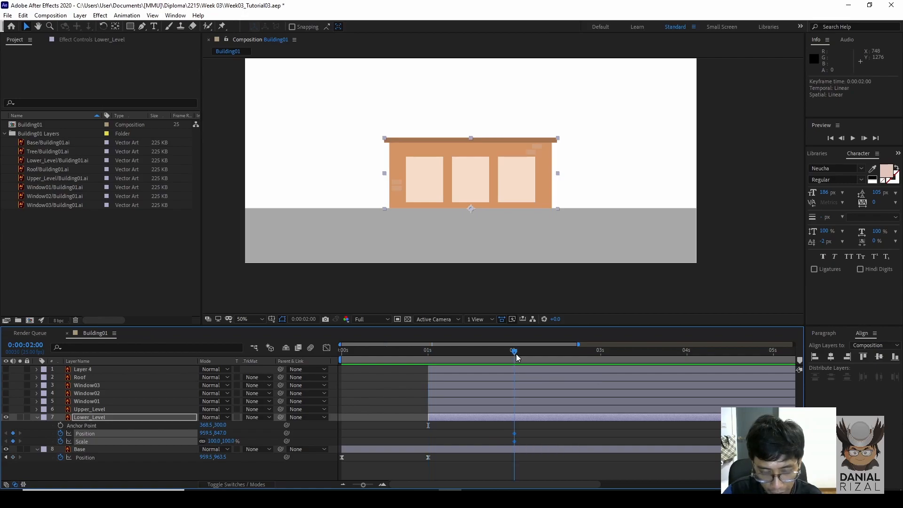
pyautogui.moveTo(427, 359); pyautogui.dragTo(500, 352)
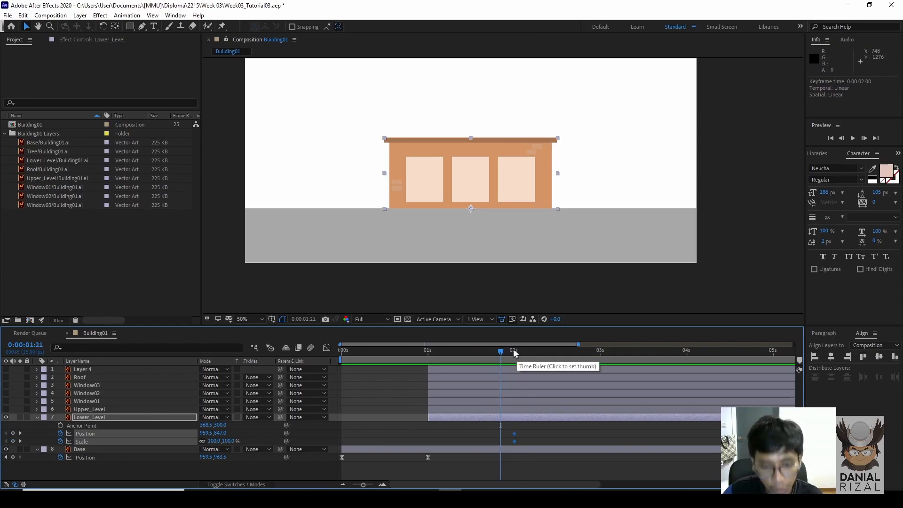
pyautogui.moveTo(517, 432)
pyautogui.mouseDown()
pyautogui.moveTo(488, 435)
pyautogui.moveTo(514, 432)
pyautogui.mouseUp()
pyautogui.moveTo(514, 355); pyautogui.dragTo(435, 360)
pyautogui.click(501, 436)
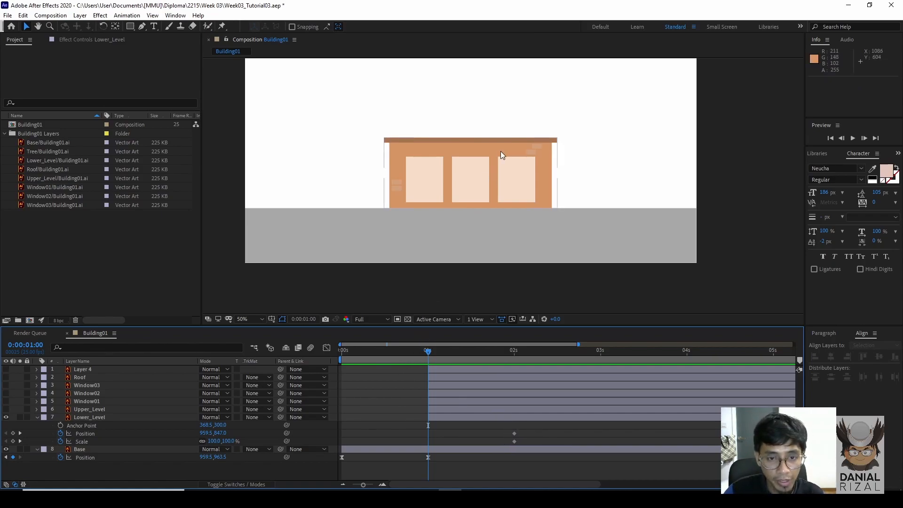
# - Try moving the Lower_Level layer straight down below the frame and rescaling it at 0:00:01:00, and undo both changes
pyautogui.click(501, 165)
pyautogui.scroll(-2, 501, 165)
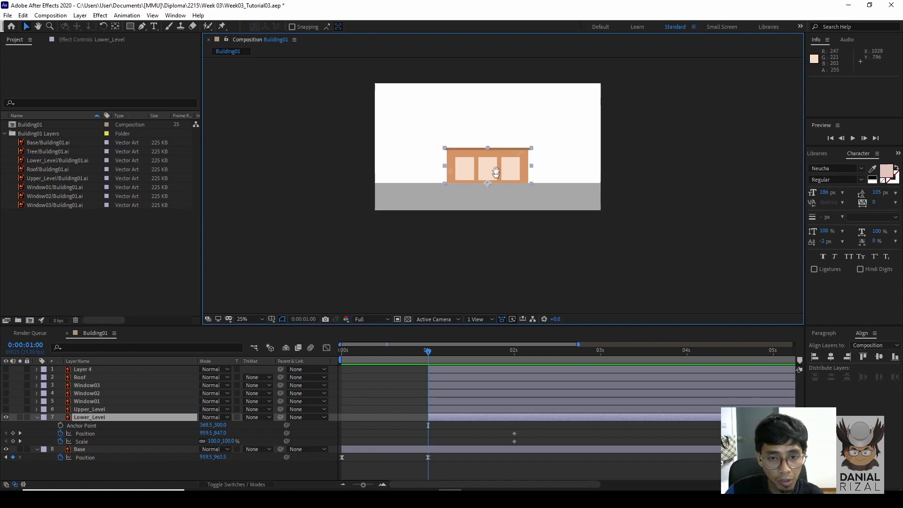
pyautogui.moveTo(498, 154); pyautogui.dragTo(508, 233)
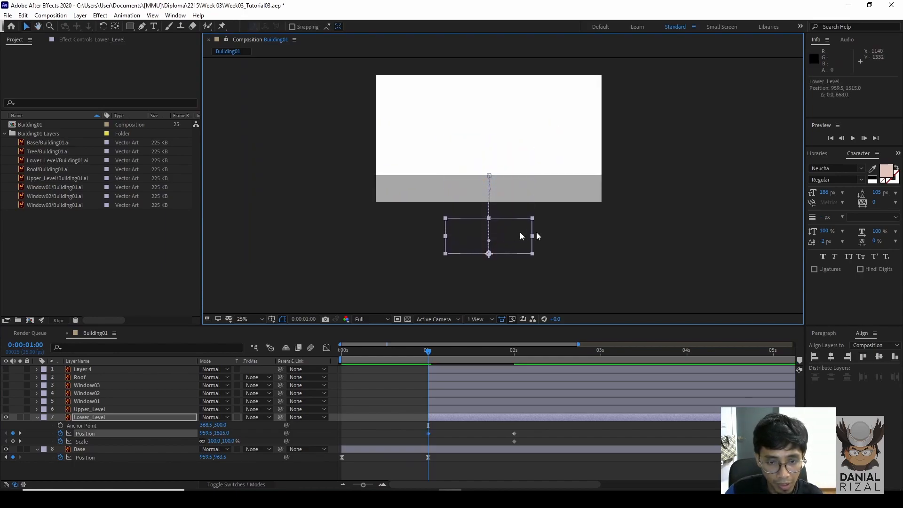
pyautogui.click(534, 312)
pyautogui.moveTo(212, 441)
pyautogui.mouseDown()
pyautogui.moveTo(188, 448)
pyautogui.moveTo(204, 452)
pyautogui.mouseUp()
pyautogui.hotkey('ctrl', 'z')
pyautogui.hotkey('ctrl', 'z')
# - Set the Lower_Level layer's Scale to 10% at 0:00:01:00
pyautogui.click(495, 165)
pyautogui.click(214, 441)
pyautogui.write('10.0')
pyautogui.press('Return')
# - Lower the shrunken Lower_Level layer below the frame to Position 959.5, 1169 at 0:00:01:00
pyautogui.click(479, 235)
pyautogui.scroll(2, 459, 230)
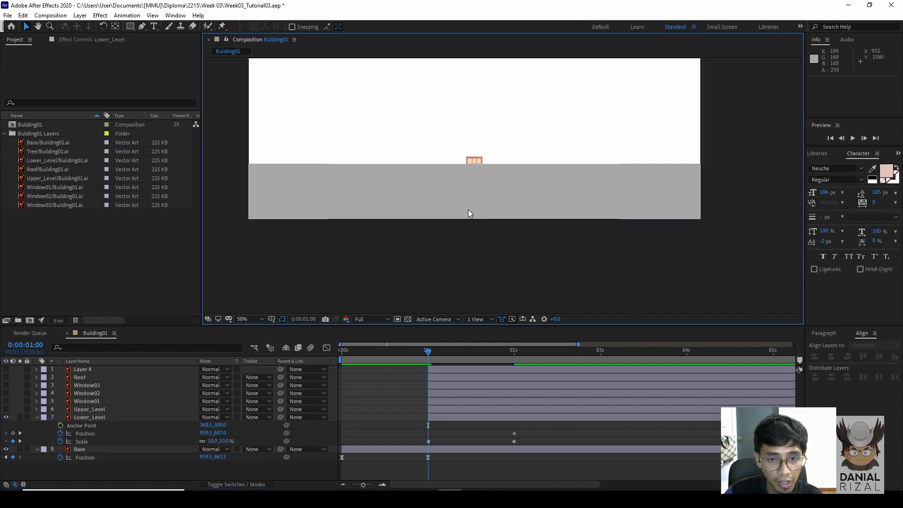
pyautogui.moveTo(221, 433); pyautogui.dragTo(377, 431)
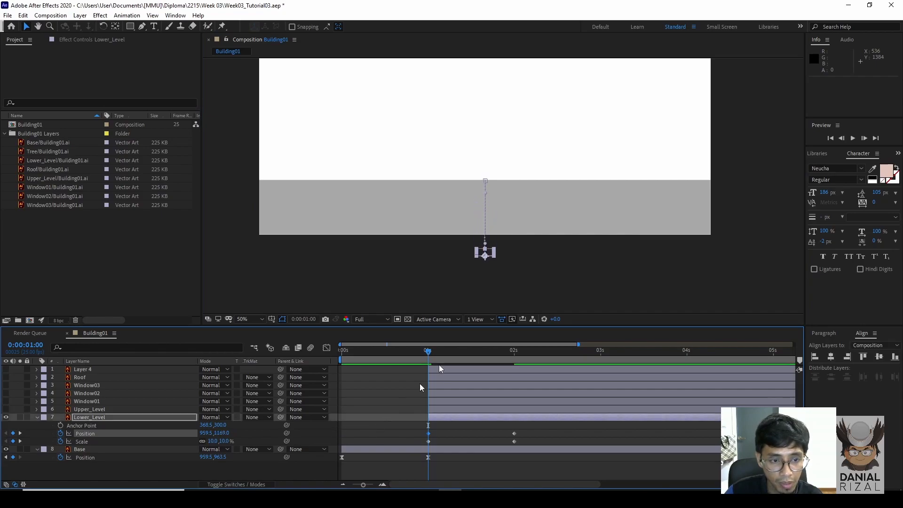
pyautogui.click(578, 254)
# - Preview the Lower_Level layer rising and growing between 0:00:01:00 and 0:00:02:00, ending at 0:00:02:00
pyautogui.scroll(-2, 577, 254)
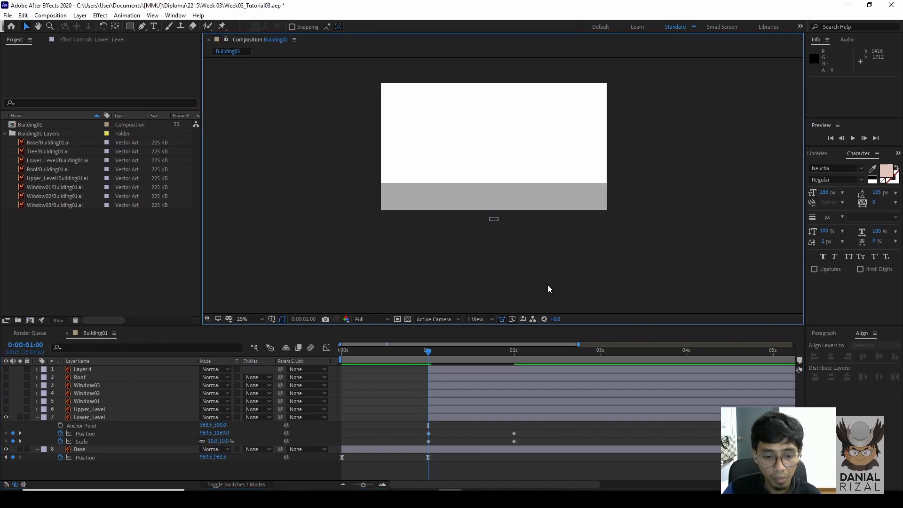
pyautogui.press('space')
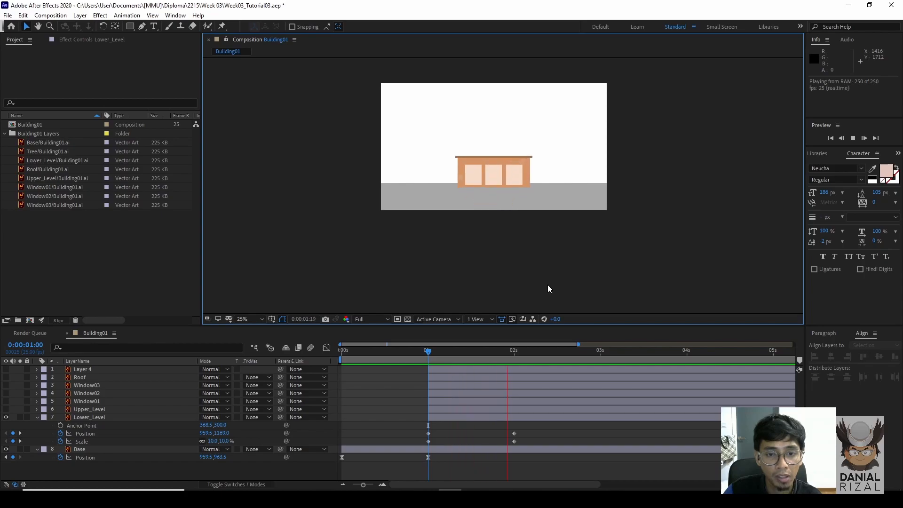
pyautogui.press('space')
pyautogui.moveTo(436, 370); pyautogui.dragTo(476, 371)
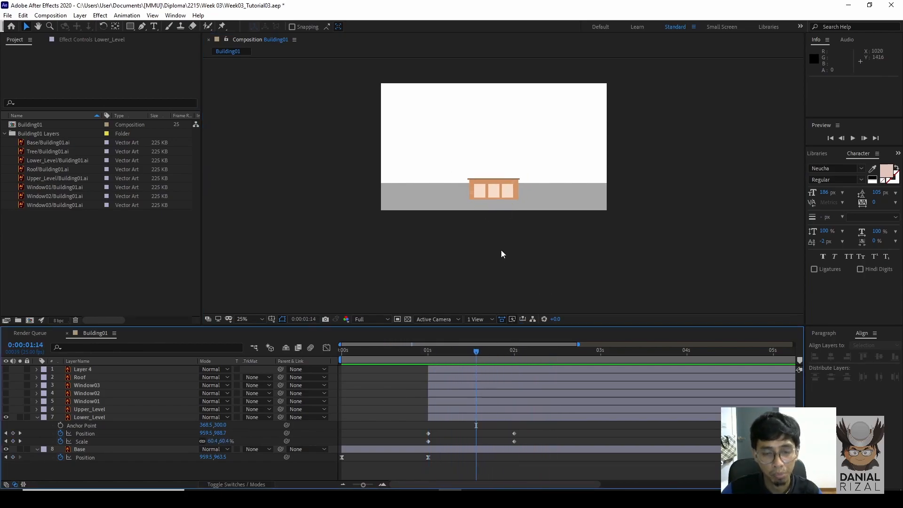
pyautogui.moveTo(504, 225); pyautogui.dragTo(497, 244)
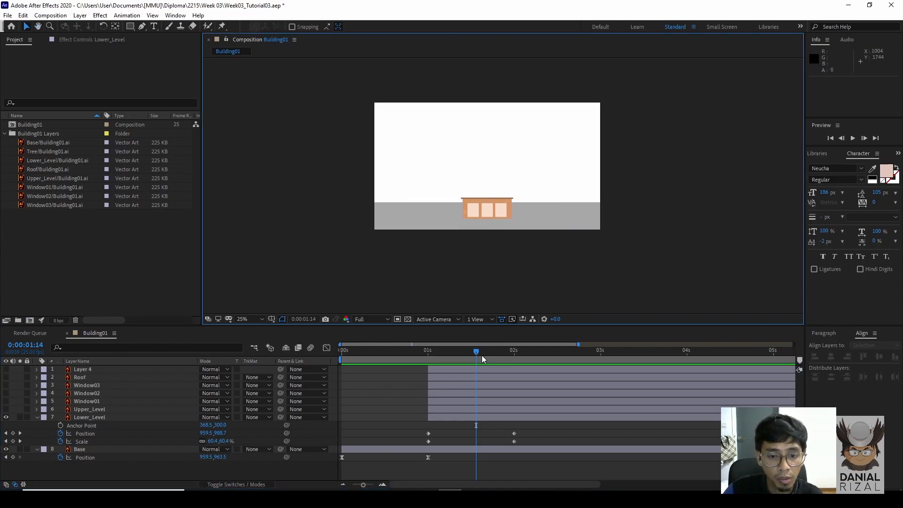
pyautogui.moveTo(482, 356); pyautogui.dragTo(513, 354)
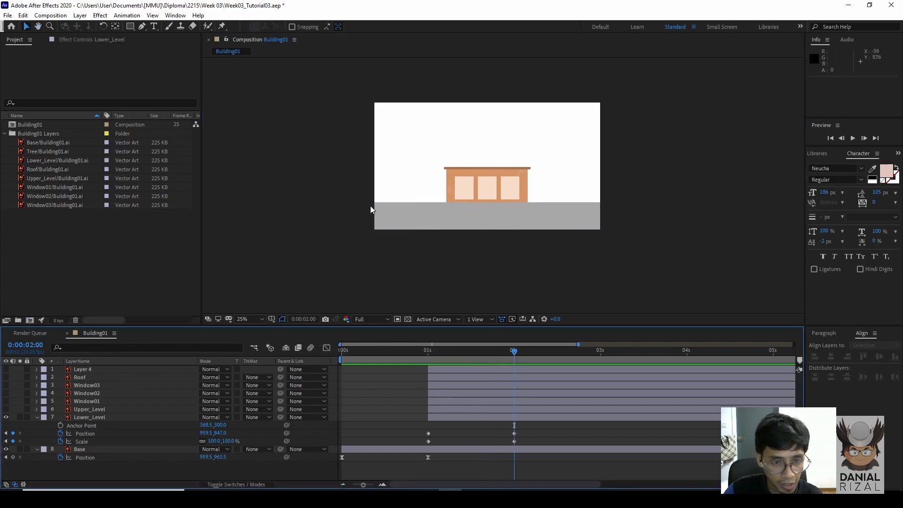
# - Raise the Lower_Level layer straight up above the Base to Position 959.5, 518.4 at 0:00:01:12
pyautogui.moveTo(514, 351); pyautogui.dragTo(471, 365)
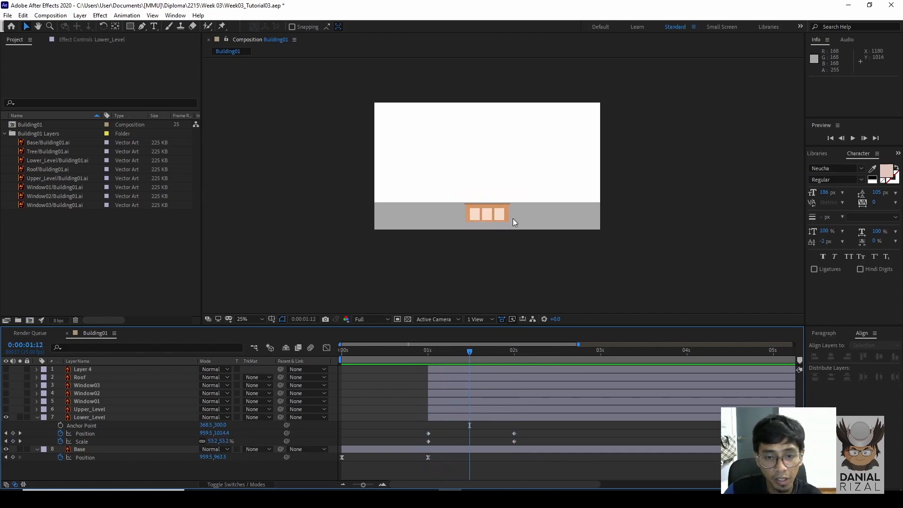
pyautogui.click(500, 211)
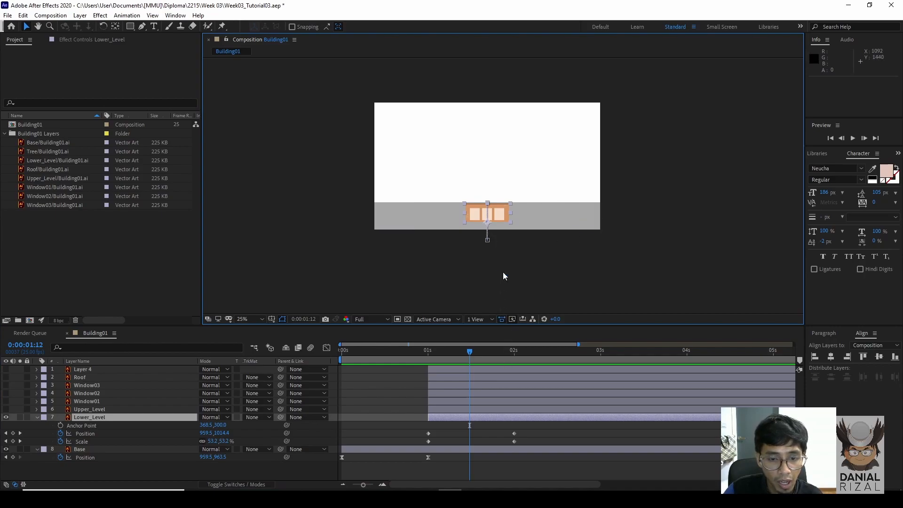
pyautogui.moveTo(501, 216); pyautogui.dragTo(503, 159)
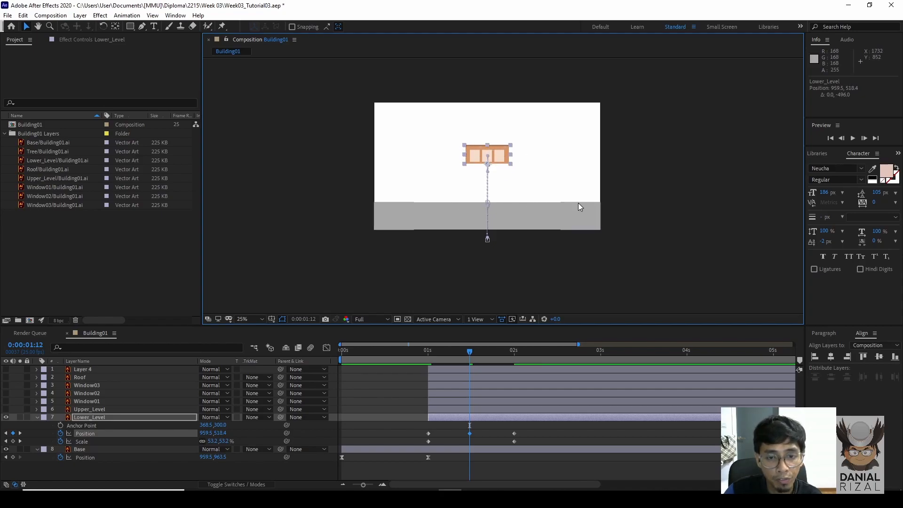
pyautogui.click(481, 428)
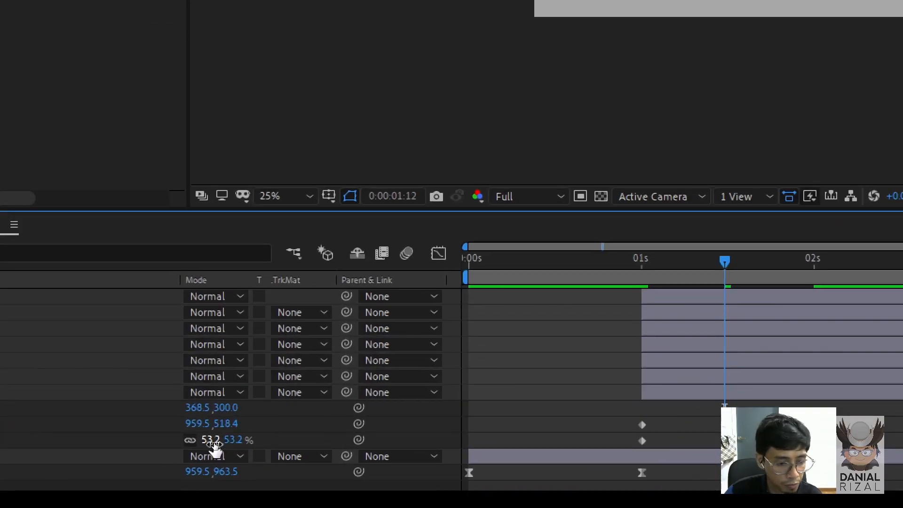
# - Set the Lower_Level layer's Scale to 110% at 0:00:01:12
pyautogui.click(213, 441)
pyautogui.write('110')
pyautogui.press('Return')
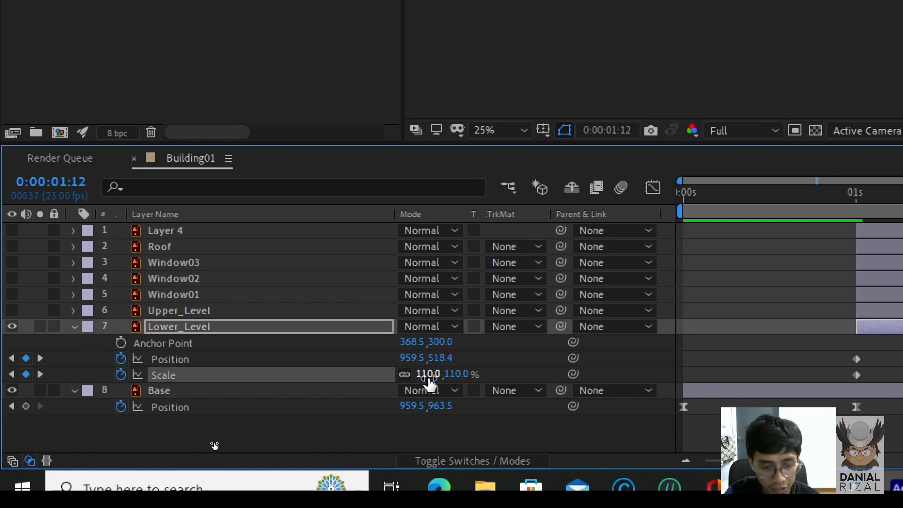
pyautogui.click(428, 376)
pyautogui.write('100')
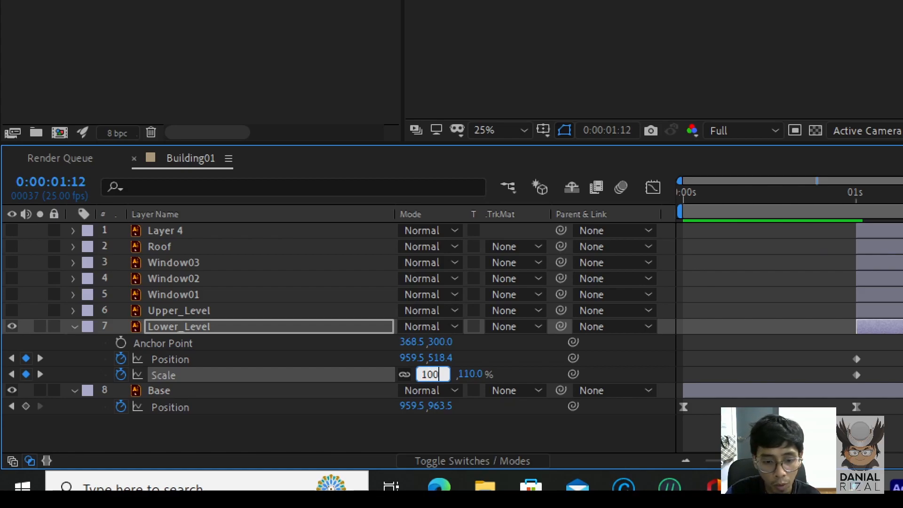
pyautogui.press('Return')
pyautogui.click(428, 377)
pyautogui.write('110')
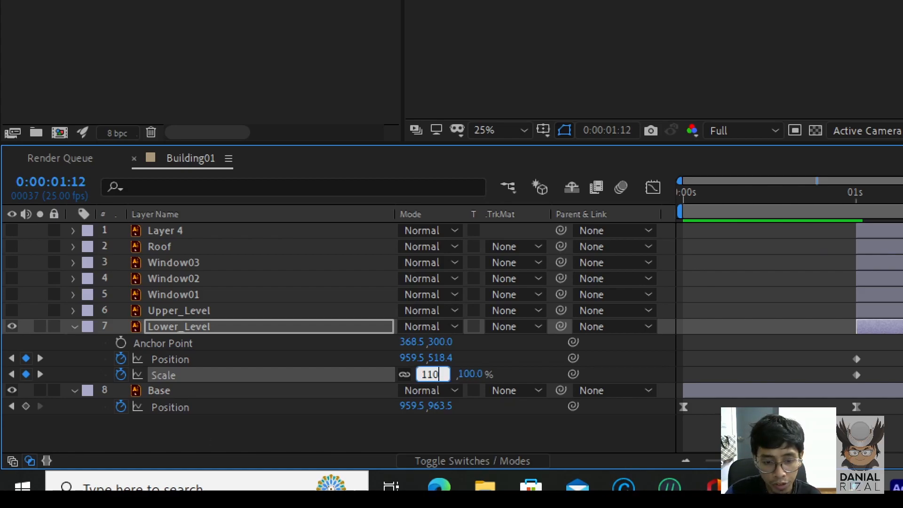
pyautogui.press('Return')
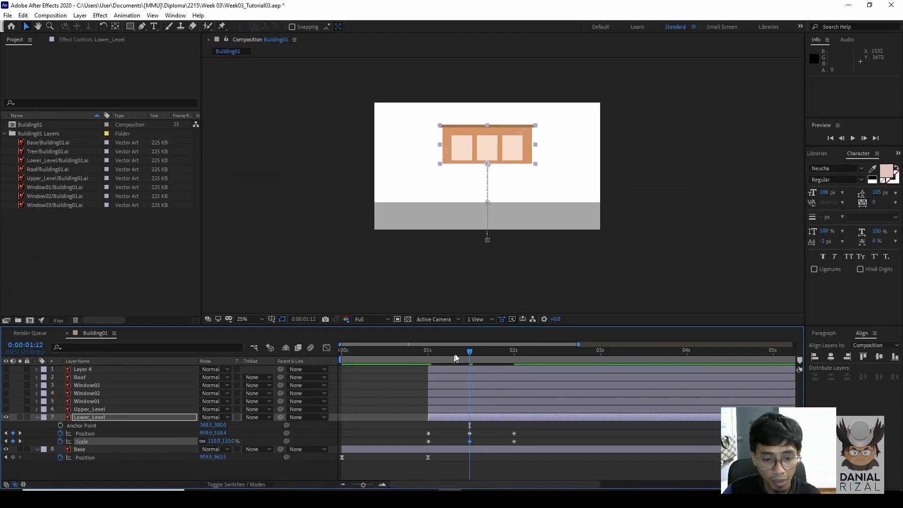
# - Preview the Lower_Level animation from 0:00:01:00 and again from the start, and return to 0:00:01:12
pyautogui.moveTo(455, 355); pyautogui.dragTo(428, 355)
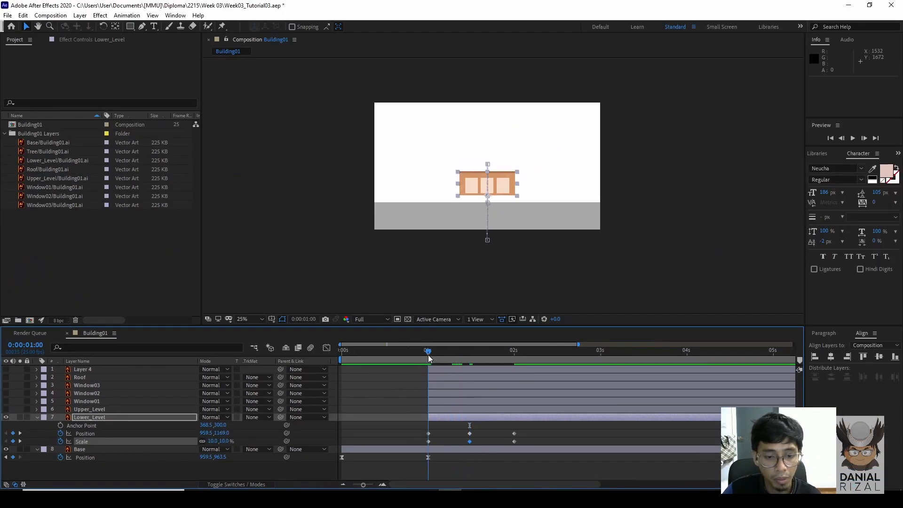
pyautogui.press('space')
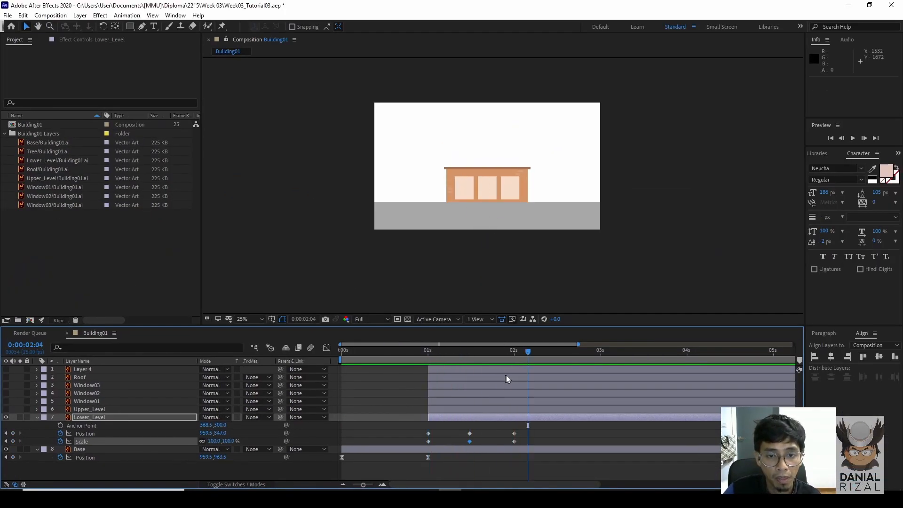
pyautogui.moveTo(486, 353); pyautogui.dragTo(331, 365)
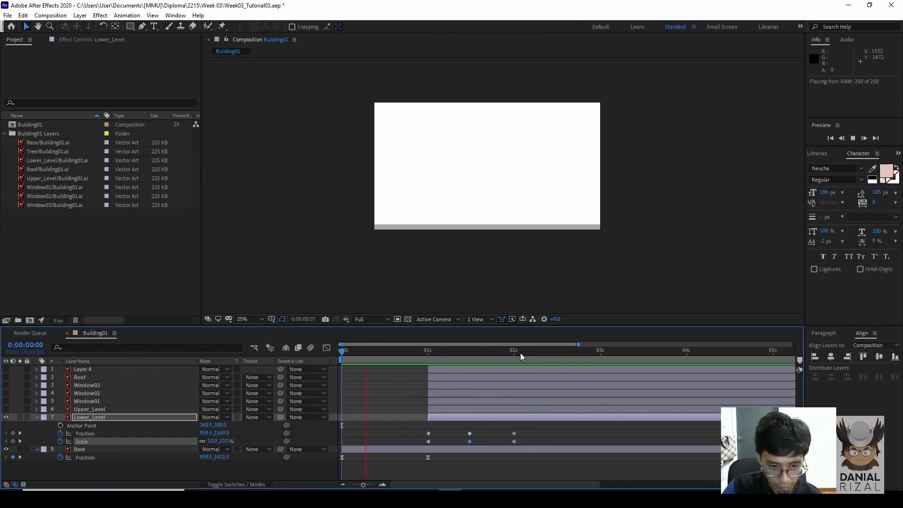
pyautogui.press('space')
pyautogui.moveTo(460, 354)
pyautogui.mouseDown()
pyautogui.moveTo(463, 360)
pyautogui.moveTo(428, 363)
pyautogui.moveTo(516, 363)
pyautogui.moveTo(472, 366)
pyautogui.mouseUp()
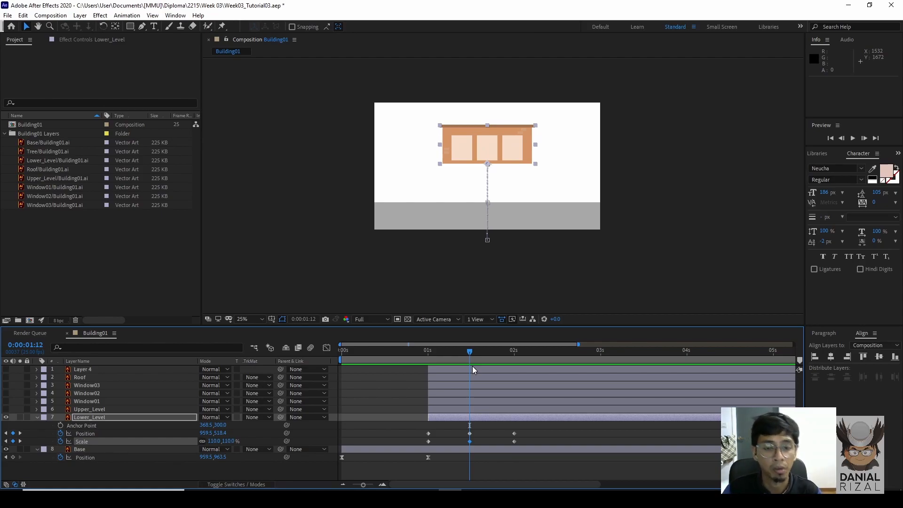
pyautogui.moveTo(469, 351)
pyautogui.mouseDown()
pyautogui.moveTo(437, 353)
pyautogui.moveTo(462, 352)
pyautogui.mouseUp()
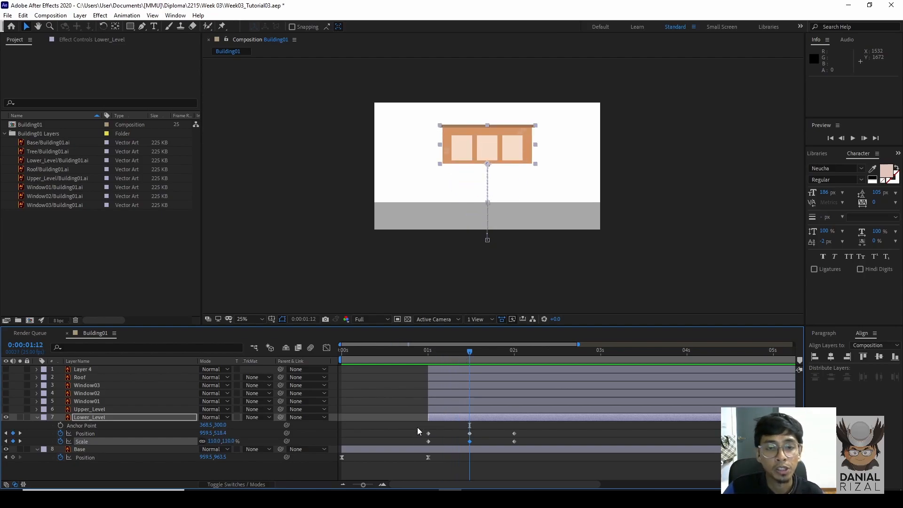
# - Apply Easy Ease to all Position and Scale keyframes of the Lower_Level layer
pyautogui.click(457, 433)
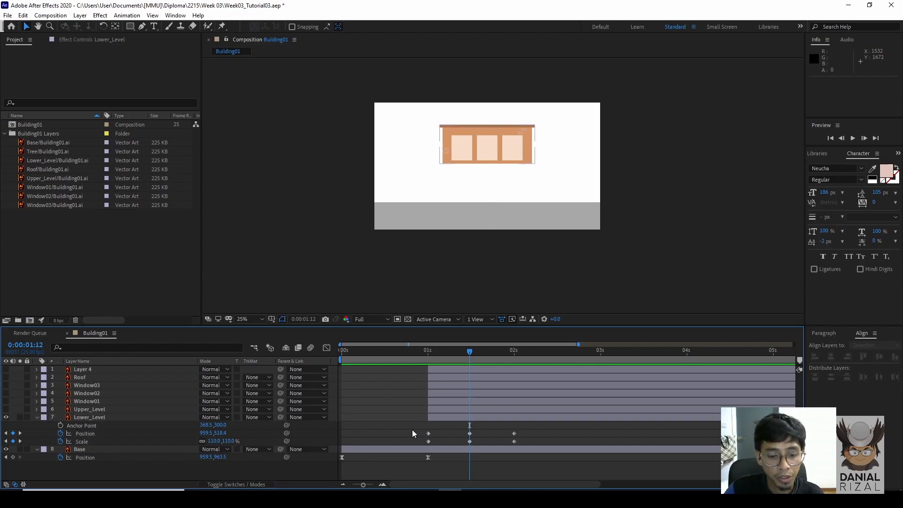
pyautogui.moveTo(413, 424); pyautogui.dragTo(538, 447)
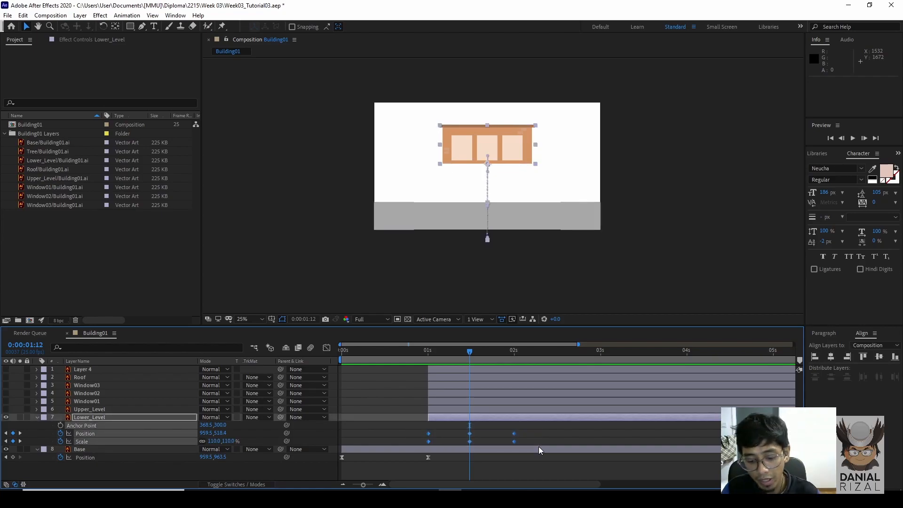
pyautogui.press('F9')
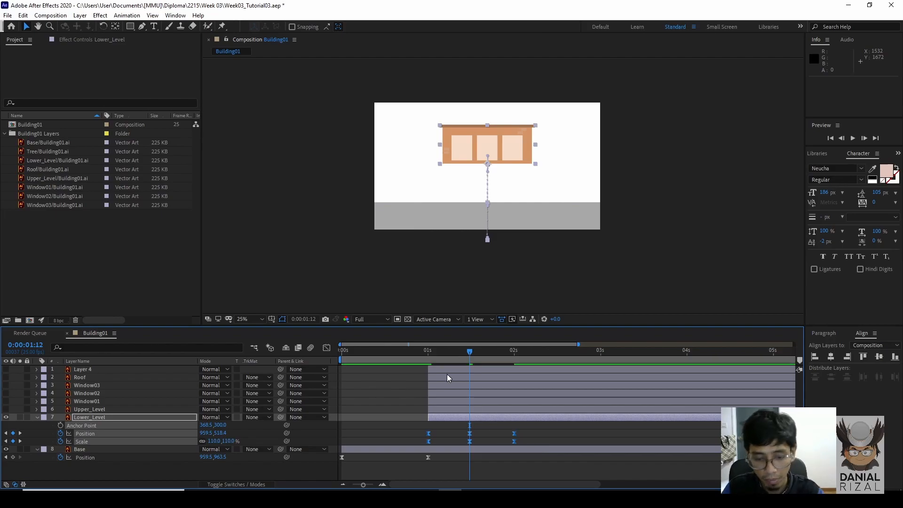
# - Preview the eased Lower_Level motion from 0:00:01:00 and examine its motion path at the 0:00:01:12 Position keyframe
pyautogui.click(428, 352)
pyautogui.press('space')
pyautogui.moveTo(496, 361); pyautogui.dragTo(430, 360)
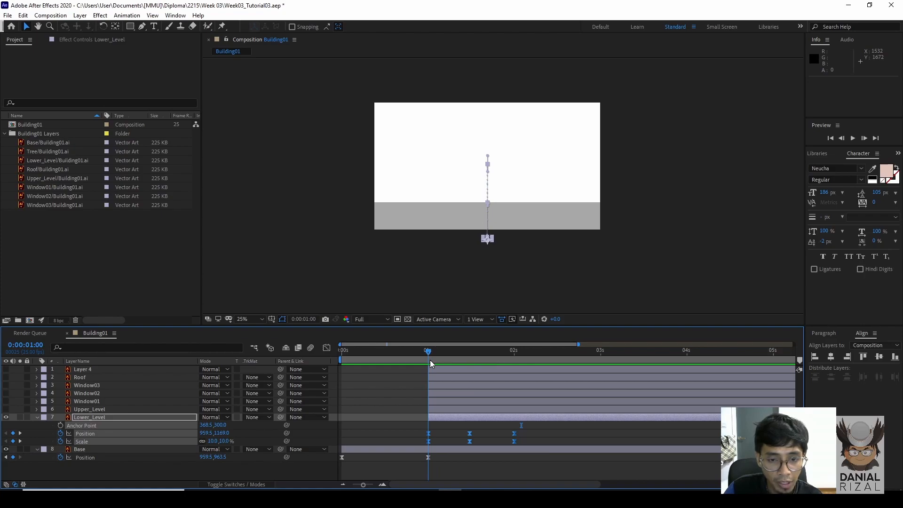
pyautogui.moveTo(429, 360); pyautogui.dragTo(469, 357)
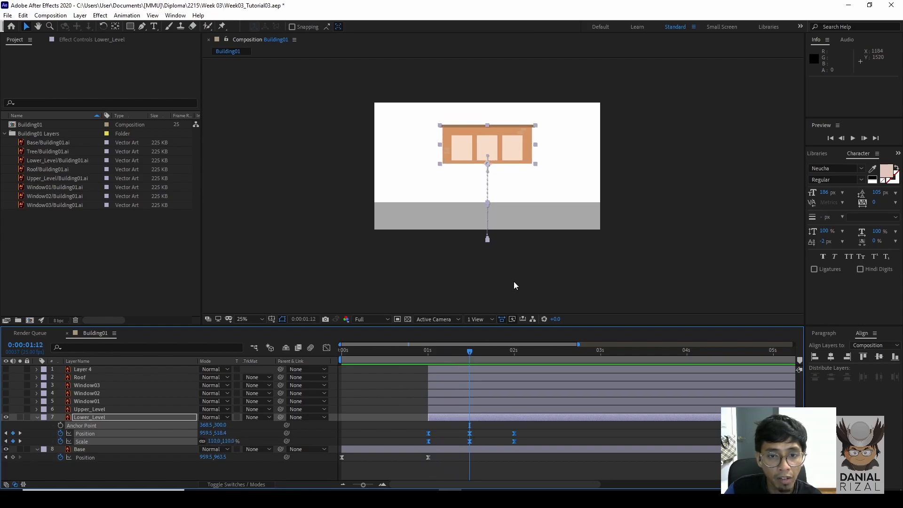
pyautogui.click(517, 97)
pyautogui.click(508, 128)
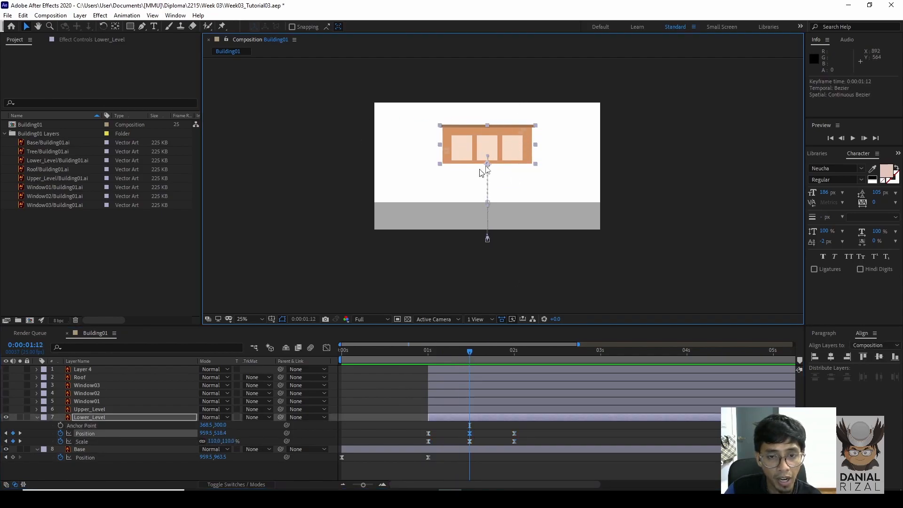
pyautogui.click(521, 354)
pyautogui.moveTo(520, 353); pyautogui.dragTo(470, 359)
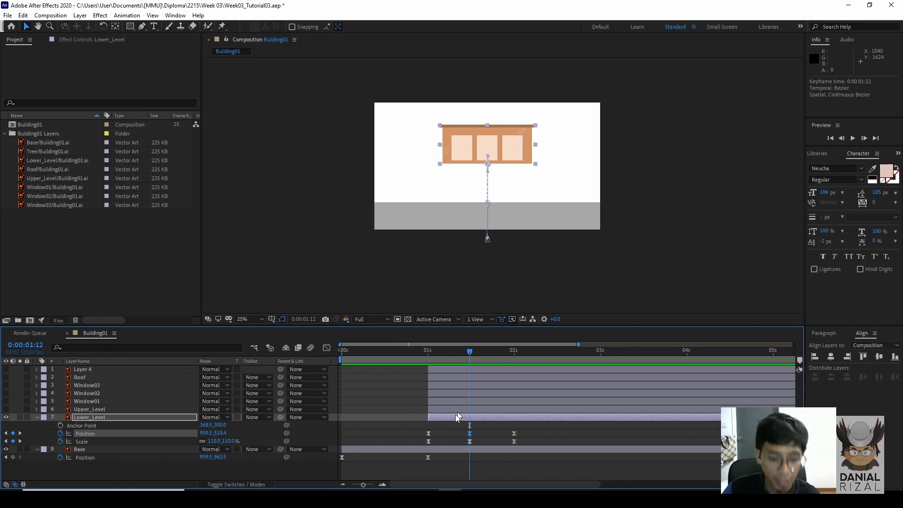
# - Reshape the speed graph of Lower_Level's Position keyframes so speed peaks just after 0:00:01:00 and again just before 0:00:02:00
pyautogui.click(462, 439)
pyautogui.moveTo(467, 358)
pyautogui.mouseDown()
pyautogui.moveTo(431, 359)
pyautogui.moveTo(461, 364)
pyautogui.mouseUp()
pyautogui.moveTo(409, 420); pyautogui.dragTo(521, 436)
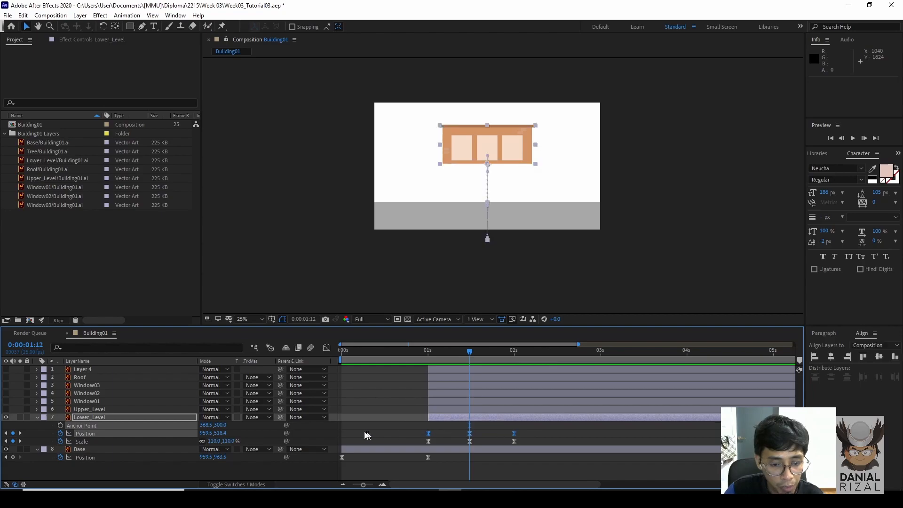
pyautogui.click(323, 351)
pyautogui.click(382, 484)
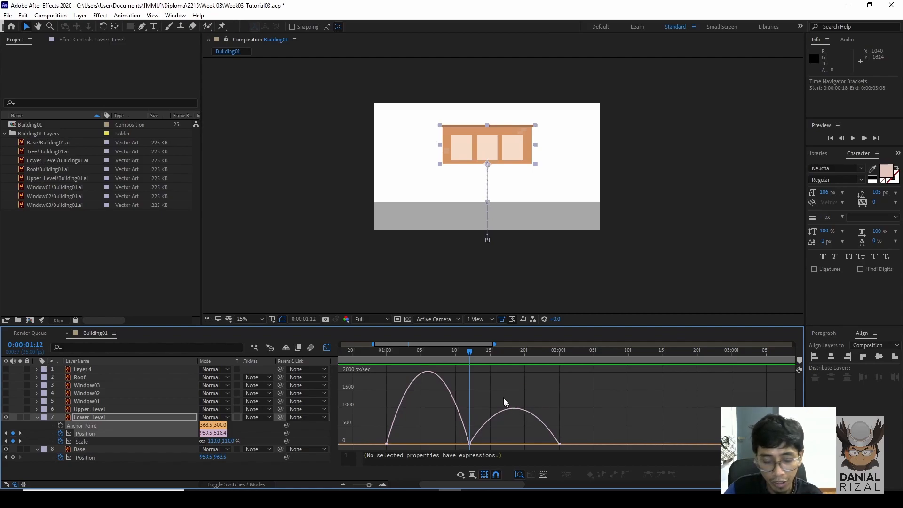
pyautogui.moveTo(450, 453); pyautogui.dragTo(431, 444)
pyautogui.moveTo(474, 356); pyautogui.dragTo(560, 357)
pyautogui.moveTo(576, 420); pyautogui.dragTo(551, 437)
# - Preview the Lower_Level motion with the reshaped speed curve between 0:00:01:00 and 0:00:02:00
pyautogui.click(545, 361)
pyautogui.moveTo(547, 361); pyautogui.dragTo(380, 375)
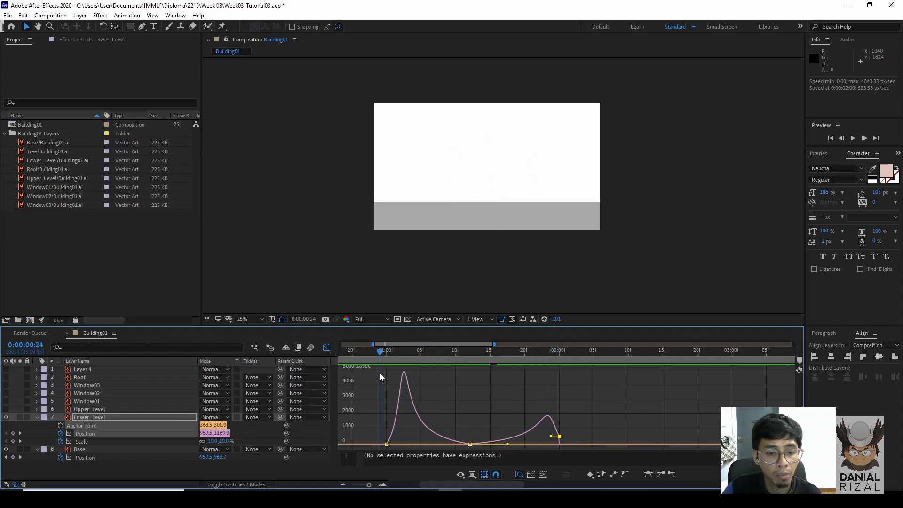
pyautogui.press('space')
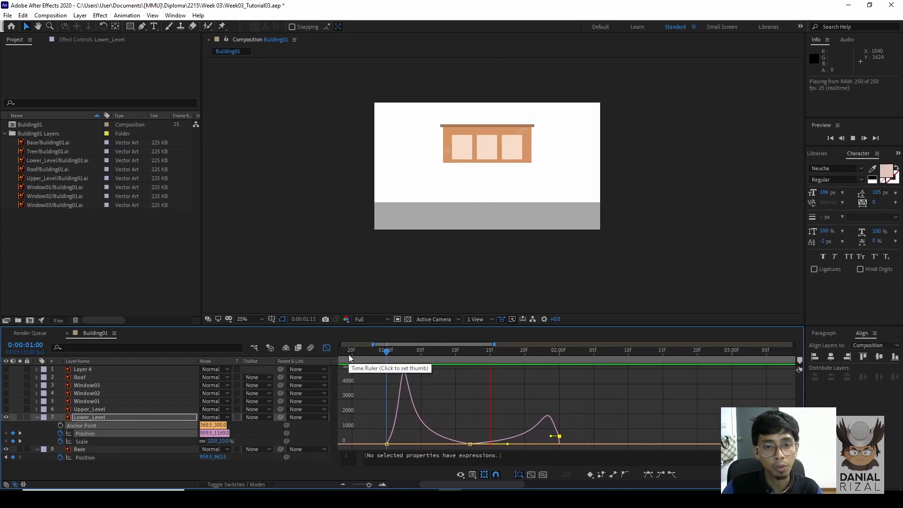
pyautogui.moveTo(401, 359)
pyautogui.mouseDown()
pyautogui.moveTo(450, 351)
pyautogui.moveTo(397, 355)
pyautogui.mouseUp()
pyautogui.press('space')
pyautogui.press('space')
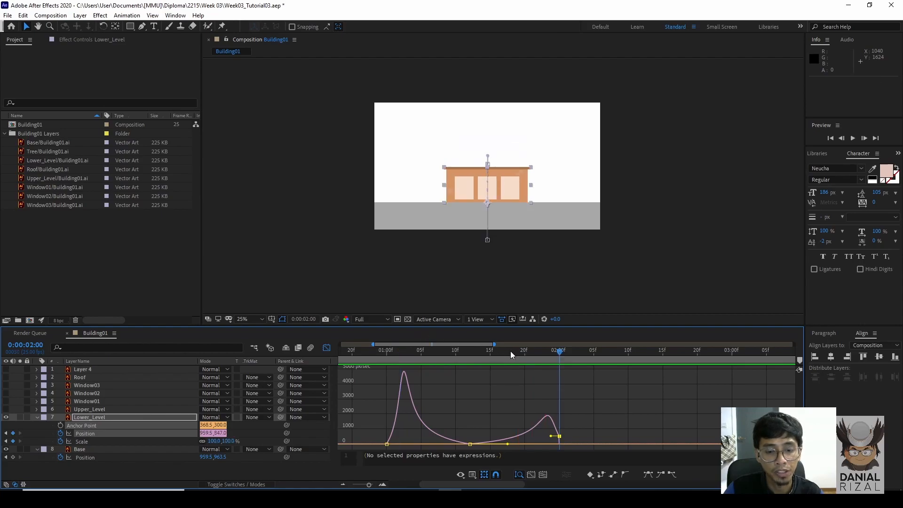
pyautogui.moveTo(513, 357); pyautogui.dragTo(480, 353)
# - Close the speed graph and set the spatial interpolation of all Lower_Level Position keyframes to Linear
pyautogui.click(326, 348)
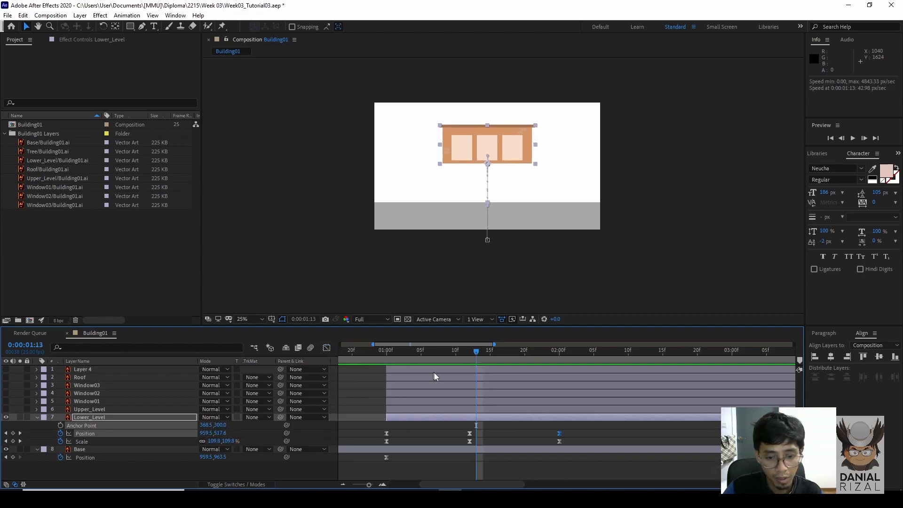
pyautogui.moveTo(559, 433); pyautogui.dragTo(469, 433)
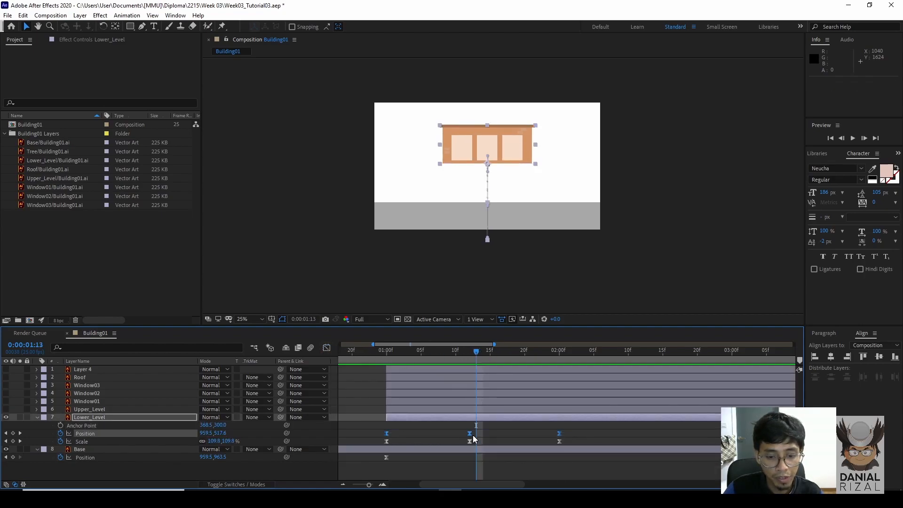
pyautogui.rightClick(470, 436)
pyautogui.click(517, 397)
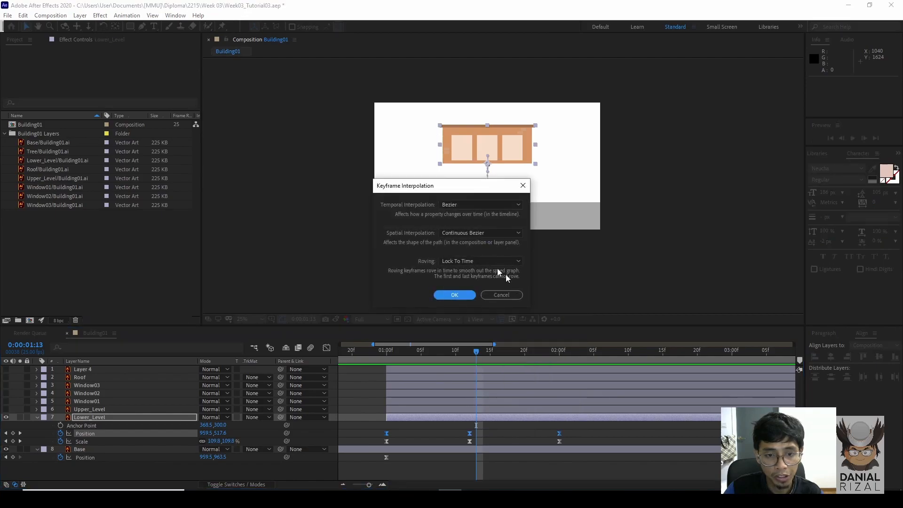
pyautogui.click(462, 233)
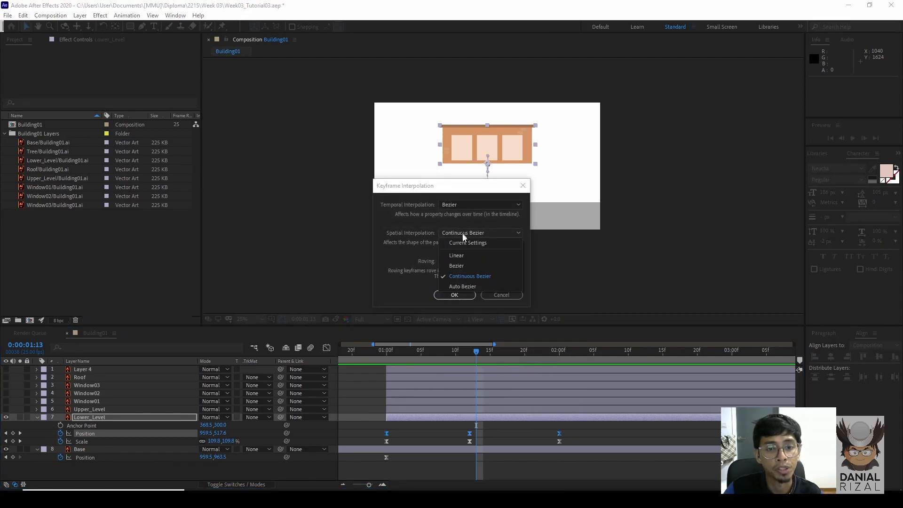
pyautogui.click(460, 255)
pyautogui.click(459, 295)
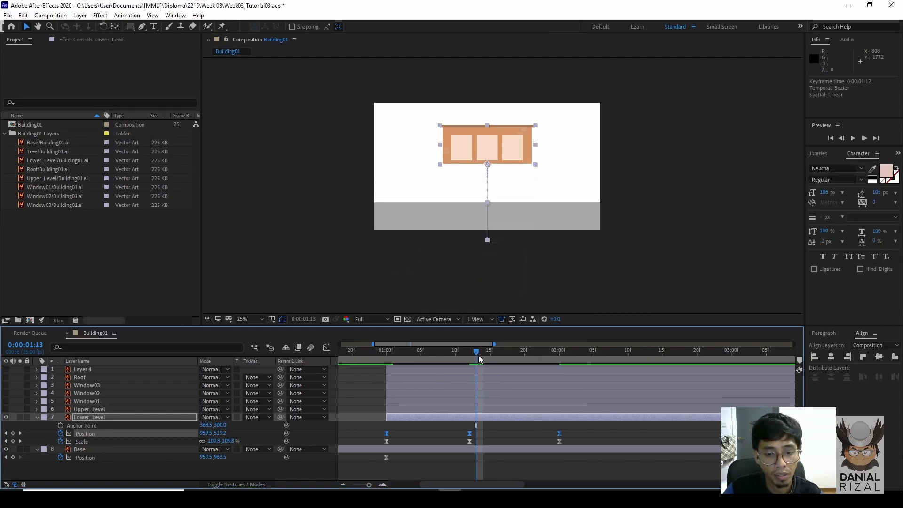
# - Preview the Lower_Level motion from 0:00:01:00 with the linear path and examine the landing around 0:00:02:00
pyautogui.moveTo(476, 351); pyautogui.dragTo(434, 351)
pyautogui.click(392, 360)
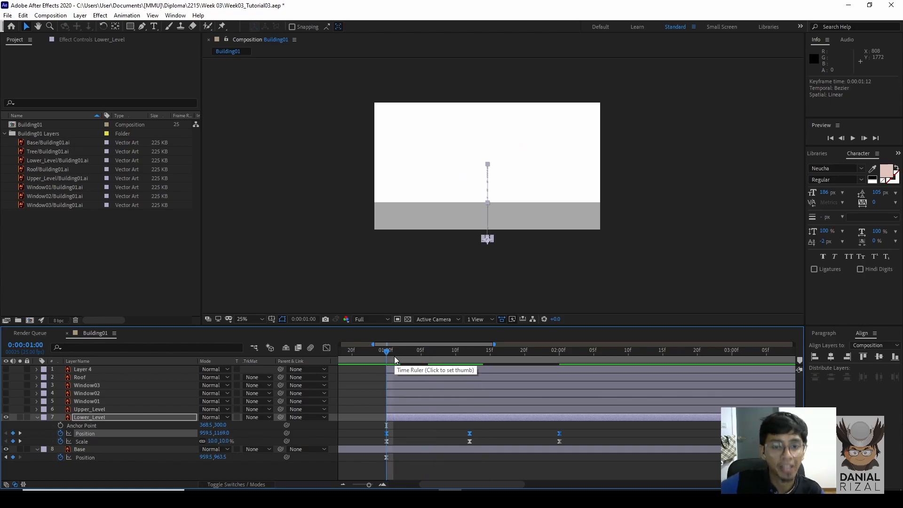
pyautogui.click(470, 356)
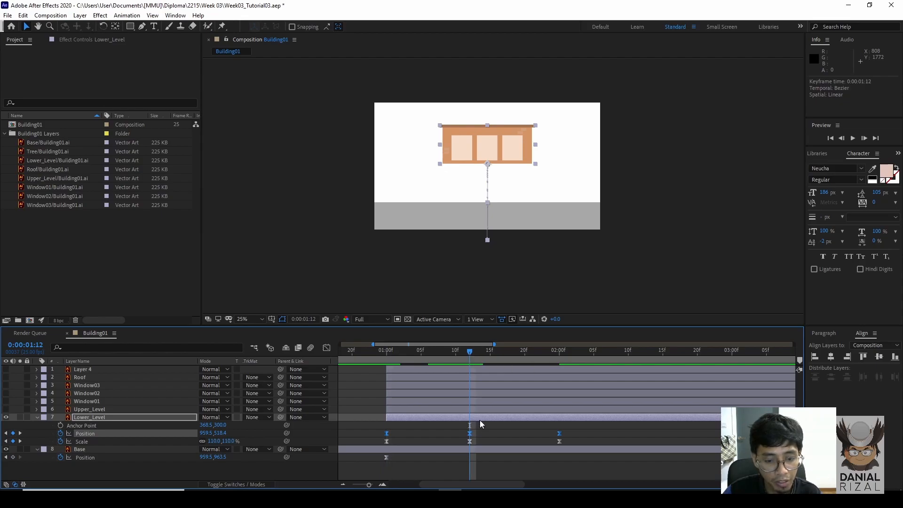
pyautogui.click(386, 351)
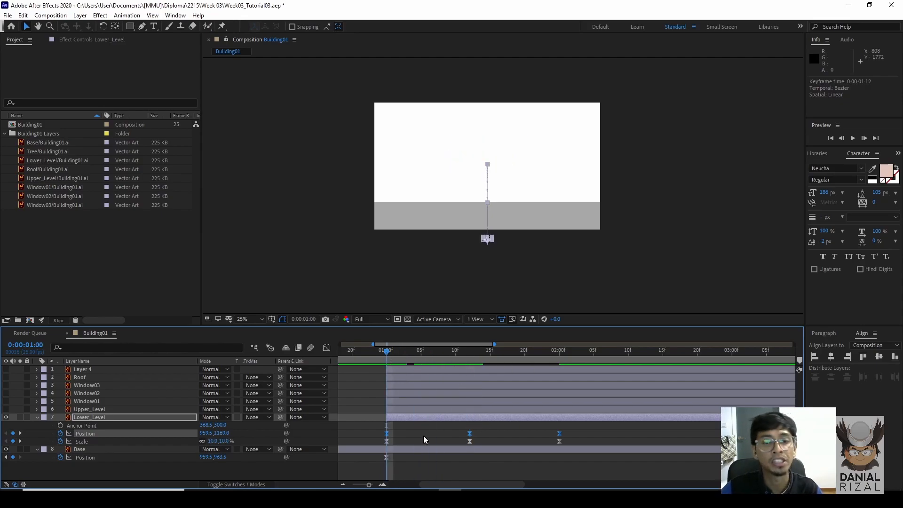
pyautogui.press('space')
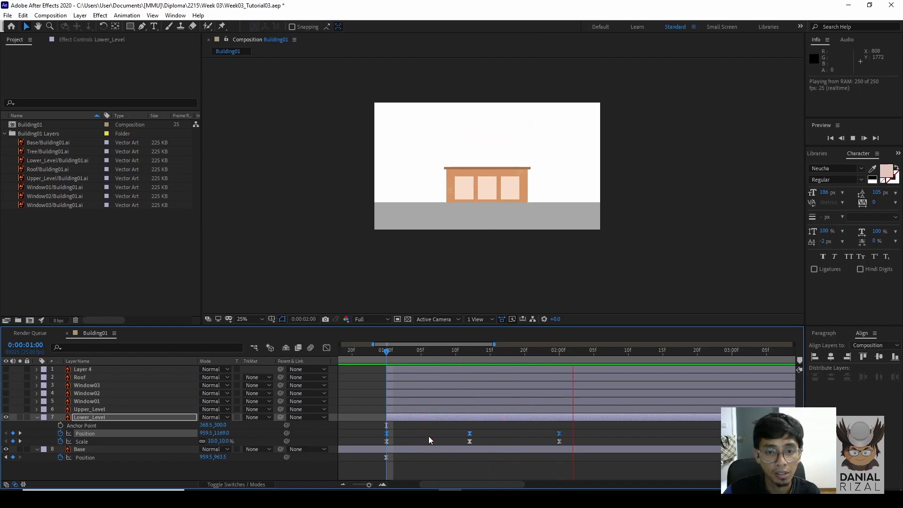
pyautogui.moveTo(496, 357); pyautogui.dragTo(559, 360)
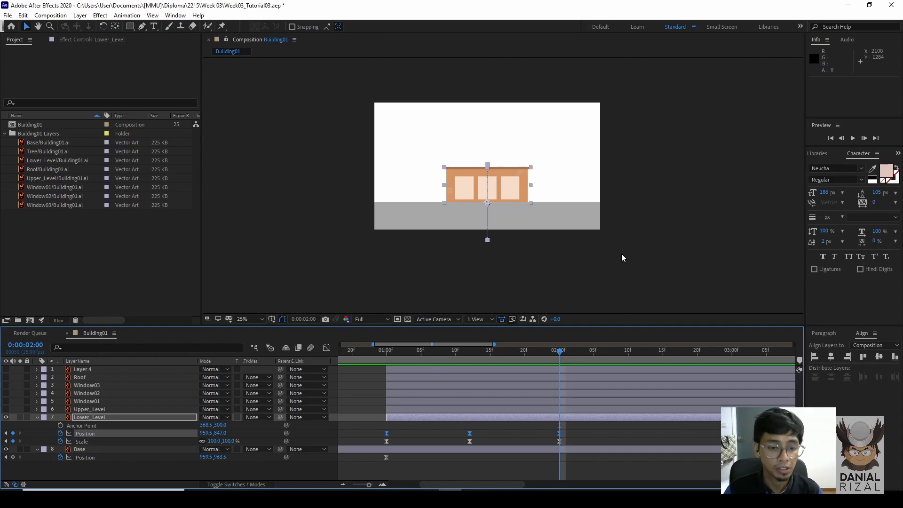
pyautogui.click(622, 257)
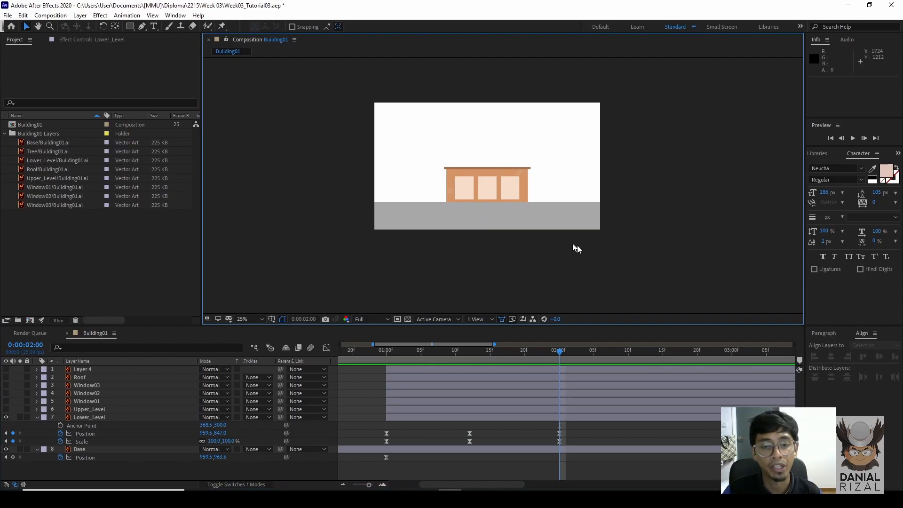
pyautogui.hotkey('ctrl', 'z')
pyautogui.moveTo(539, 356)
pyautogui.mouseDown()
pyautogui.moveTo(406, 354)
pyautogui.moveTo(553, 350)
pyautogui.mouseUp()
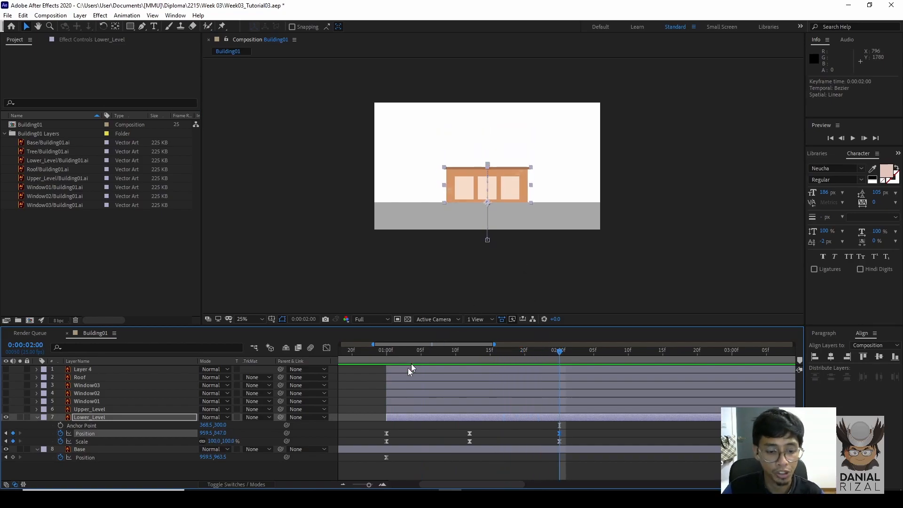
# - Add a Scale keyframe to the Lower_Level layer at 0:00:02:02 with the existing 100% value
pyautogui.click(378, 478)
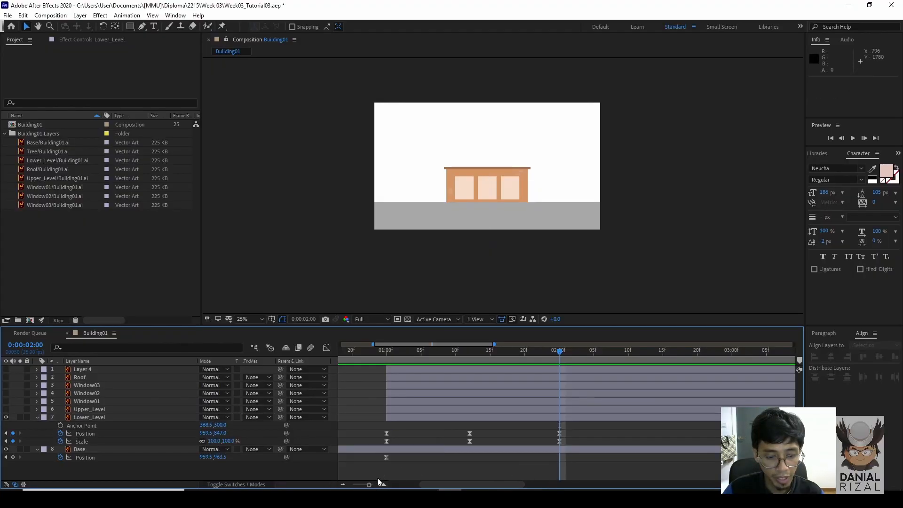
pyautogui.click(381, 484)
pyautogui.moveTo(478, 485); pyautogui.dragTo(488, 486)
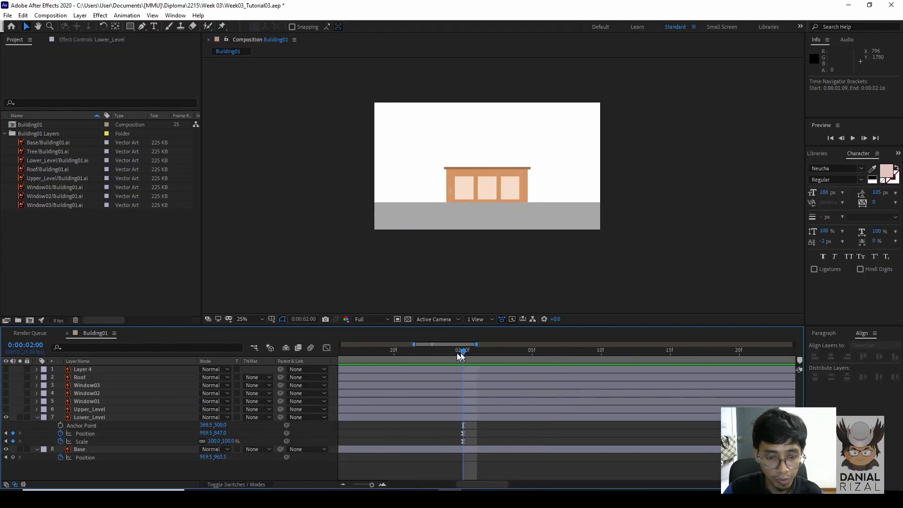
pyautogui.click(499, 198)
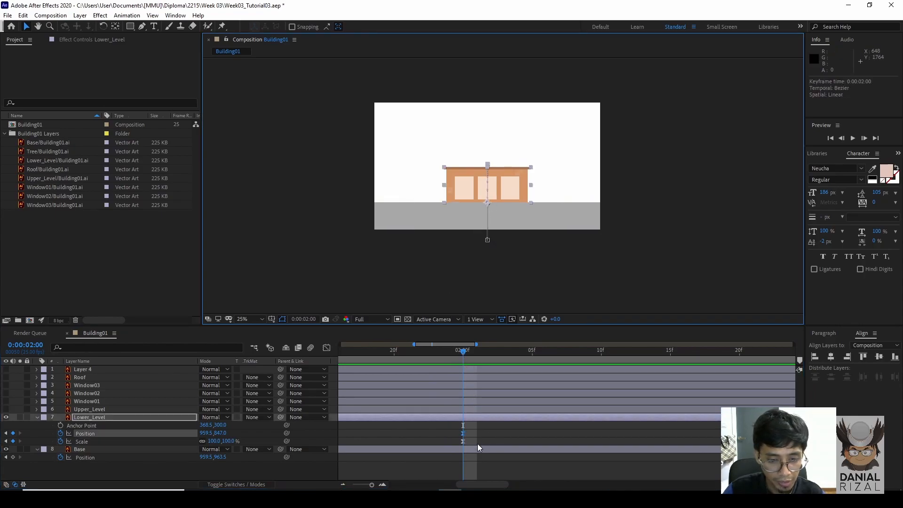
pyautogui.moveTo(460, 355); pyautogui.dragTo(487, 359)
pyautogui.click(520, 437)
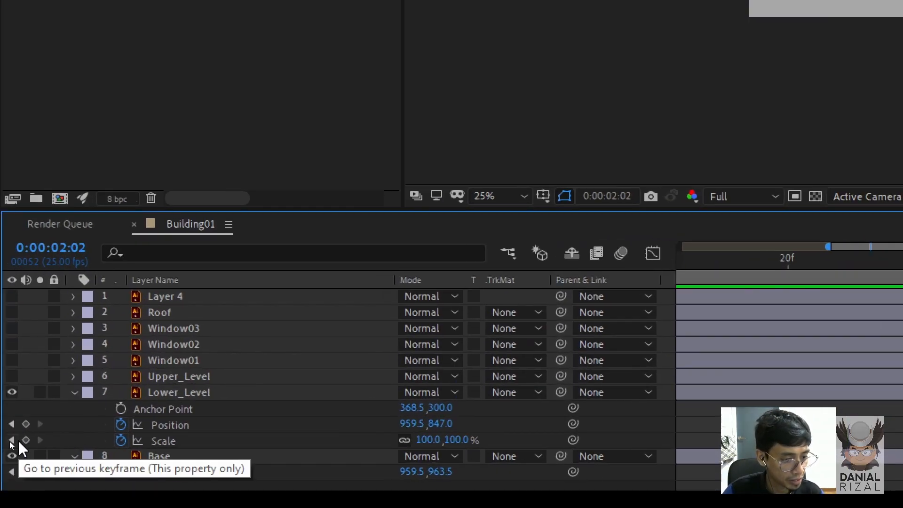
pyautogui.click(24, 439)
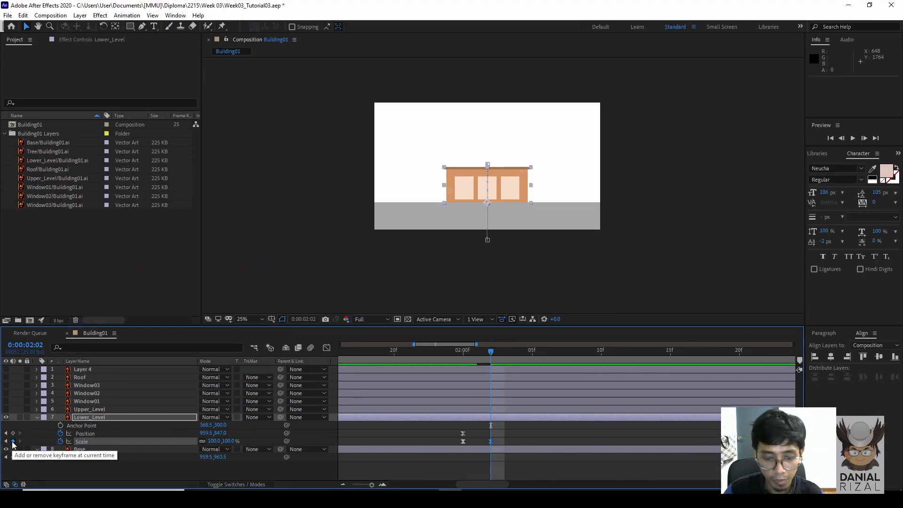
pyautogui.click(515, 429)
# - At 0:00:02:00, unlink Lower_Level's Scale proportions and squash the layer to 118% width and 91% height
pyautogui.click(468, 357)
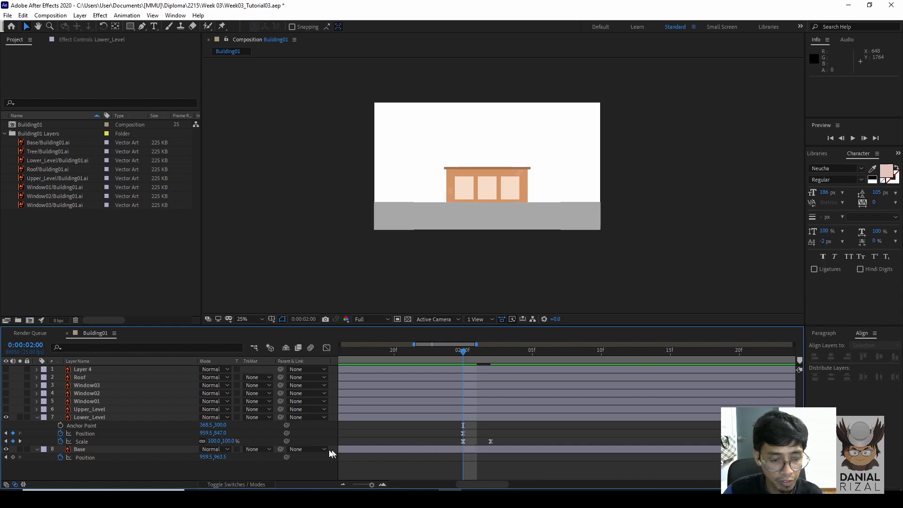
pyautogui.press('.')
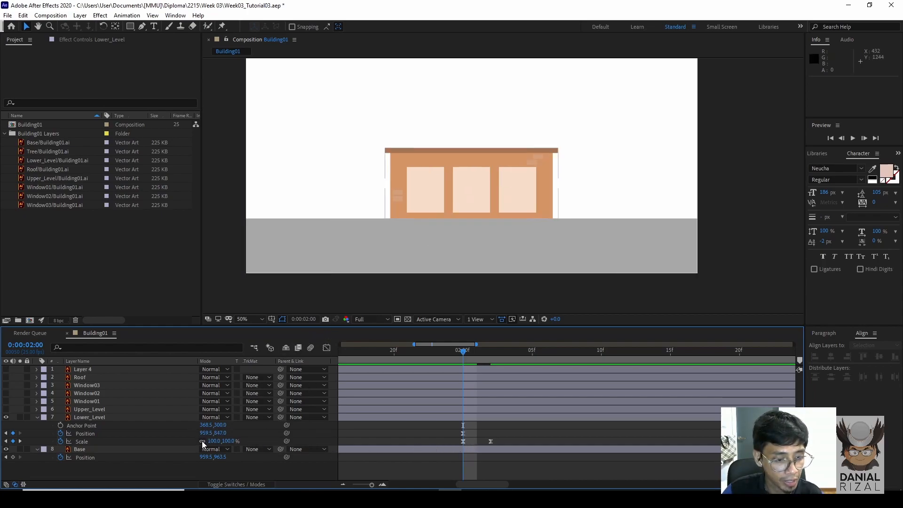
pyautogui.click(203, 442)
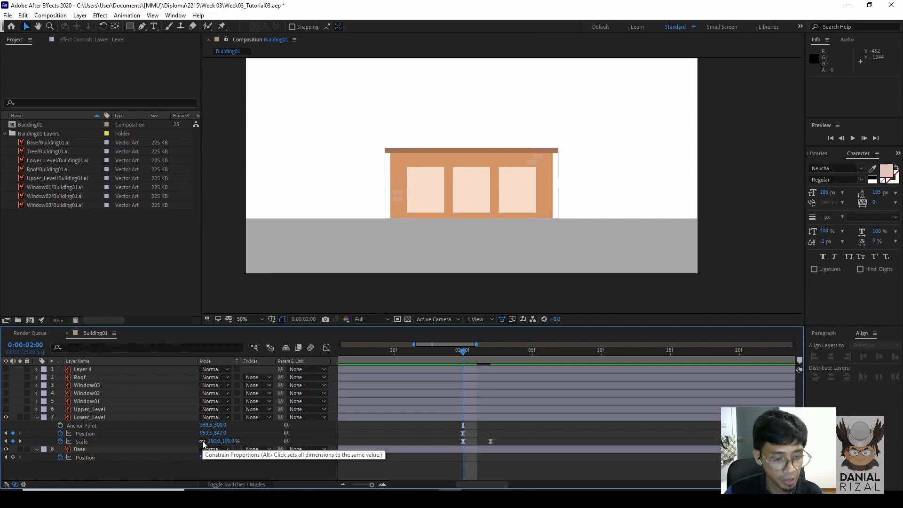
pyautogui.moveTo(227, 441)
pyautogui.mouseDown()
pyautogui.moveTo(215, 441)
pyautogui.moveTo(222, 441)
pyautogui.mouseUp()
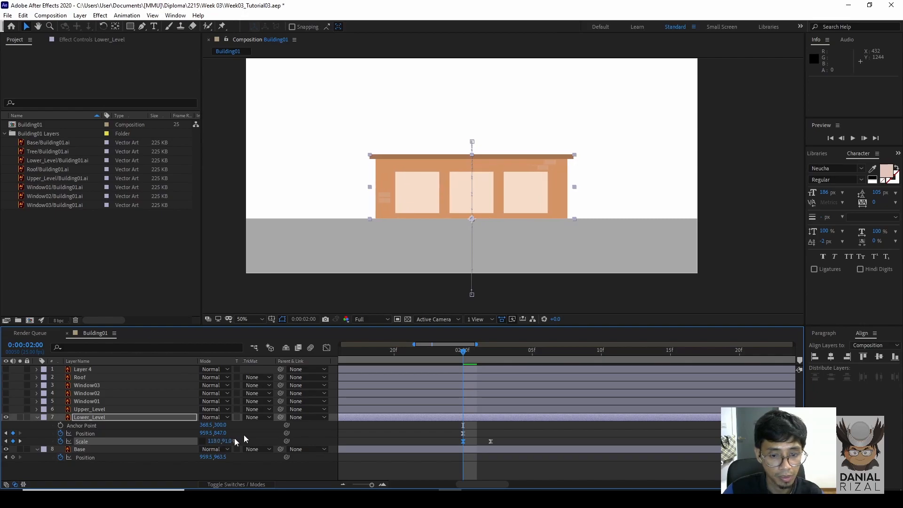
# - Copy Lower_Level's 110% Scale keyframe from 0:00:01:12 to 0:00:01:23
pyautogui.moveTo(460, 357); pyautogui.dragTo(619, 369)
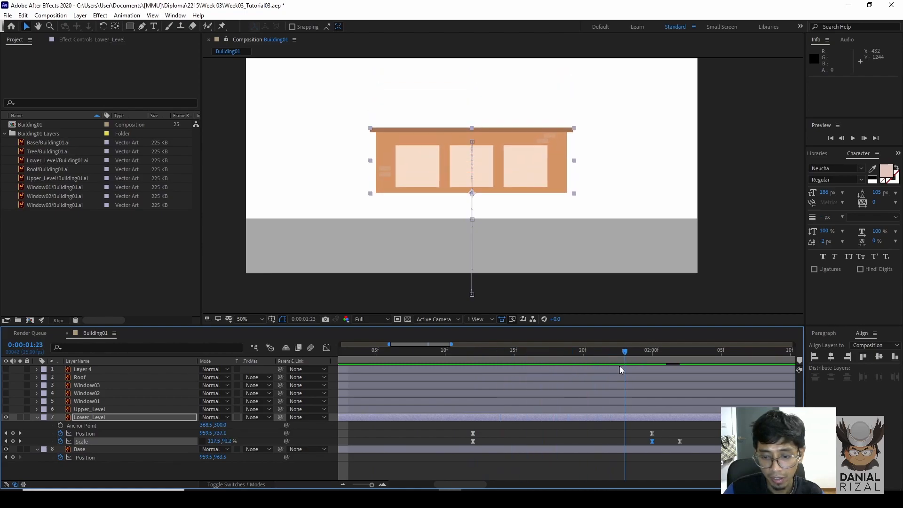
pyautogui.moveTo(492, 441); pyautogui.dragTo(457, 448)
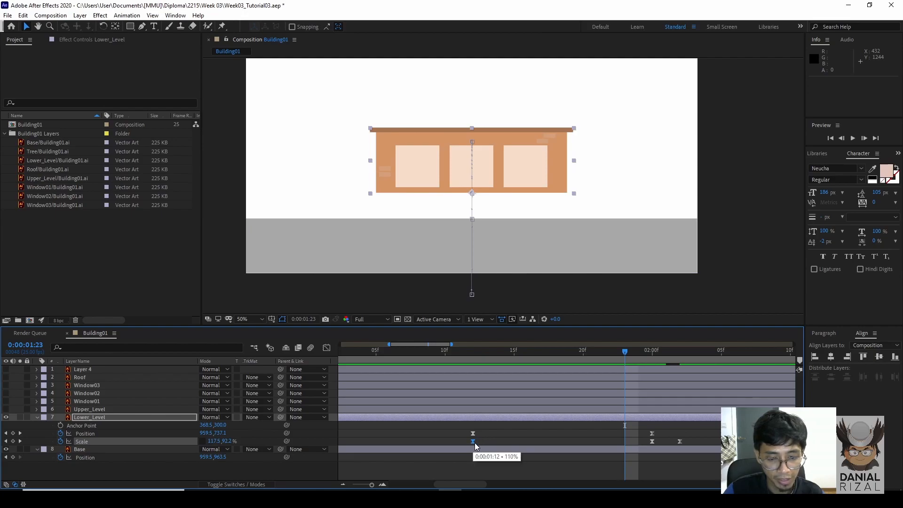
pyautogui.click(476, 356)
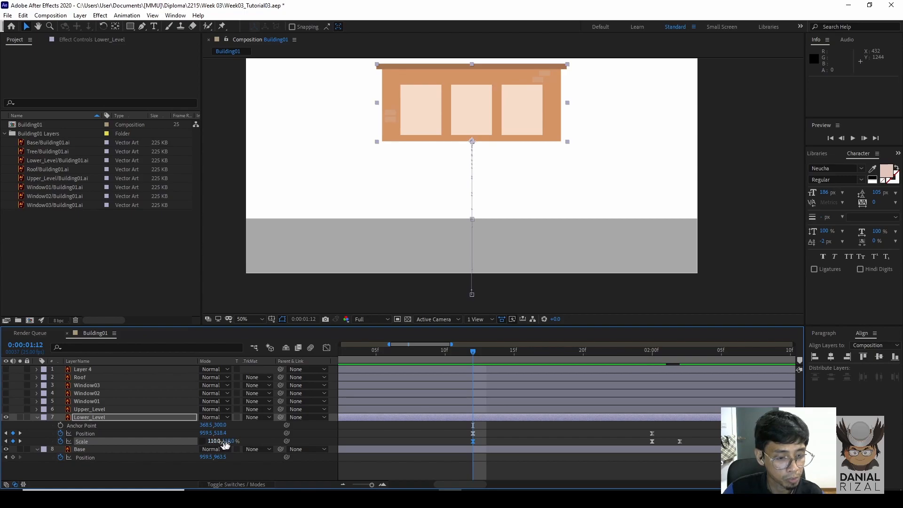
pyautogui.click(626, 356)
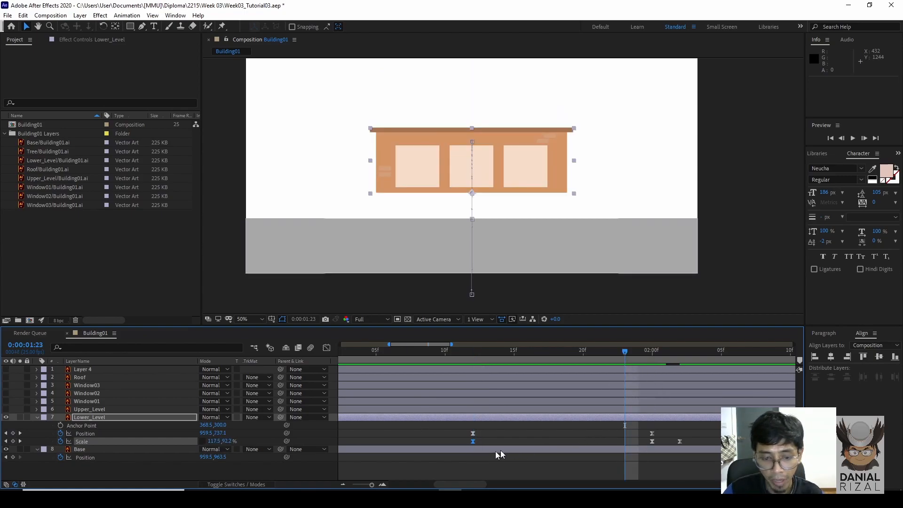
pyautogui.click(473, 444)
pyautogui.click(473, 441)
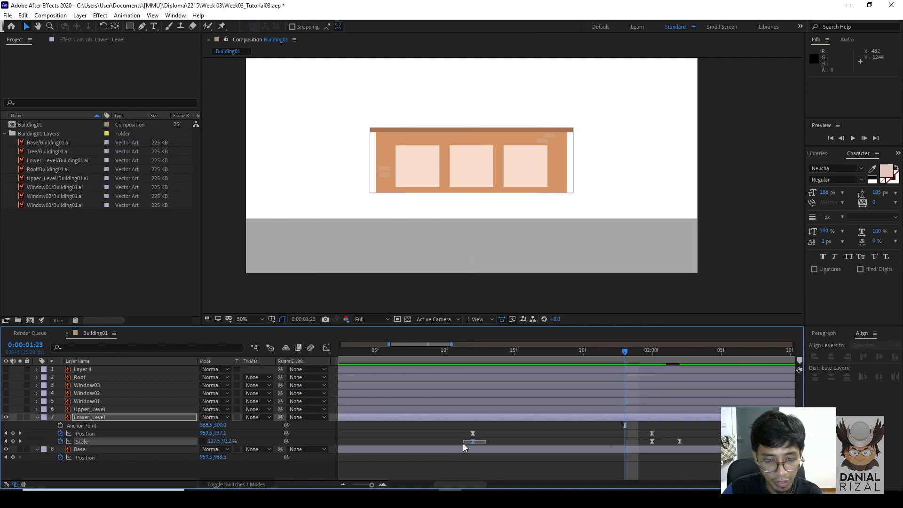
pyautogui.hotkey('ctrl', 'c')
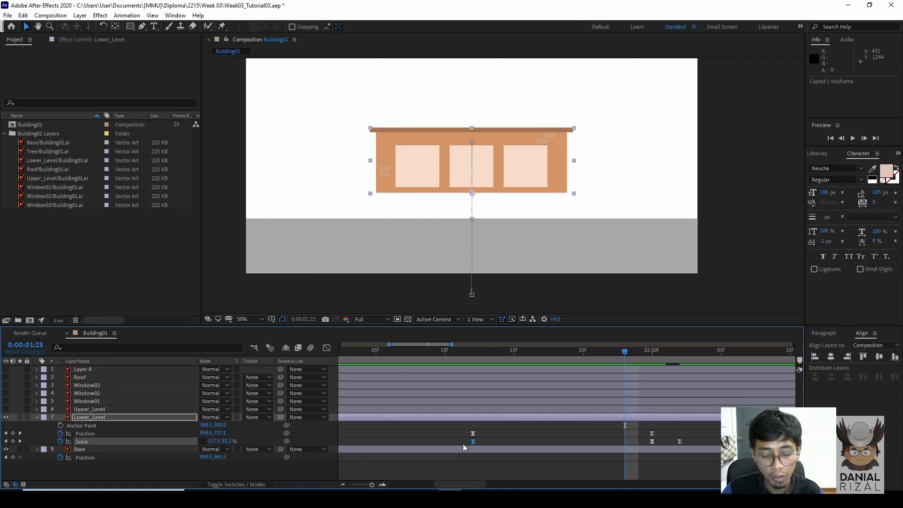
pyautogui.hotkey('ctrl', 'v')
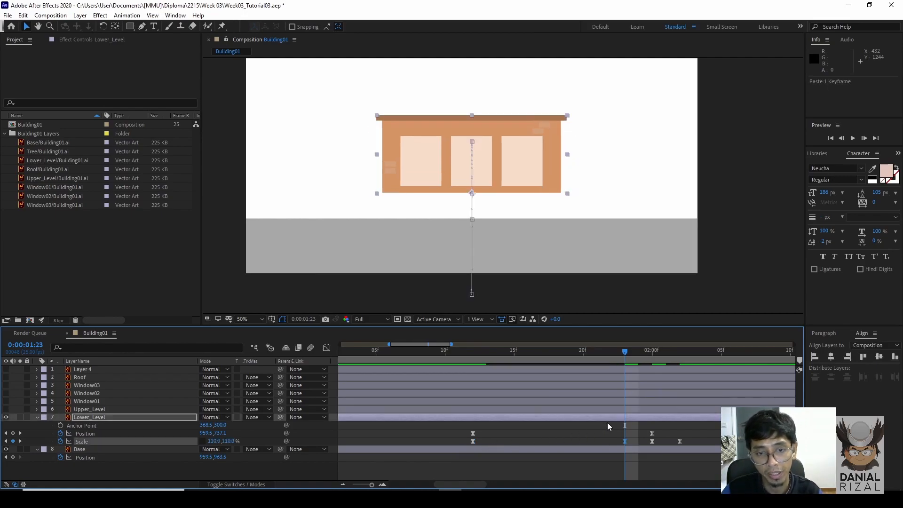
# - Move the copied 110% Scale keyframe to 0:00:01:24 and scrub back through the Lower_Level motion to 0:00:01:07
pyautogui.click(632, 354)
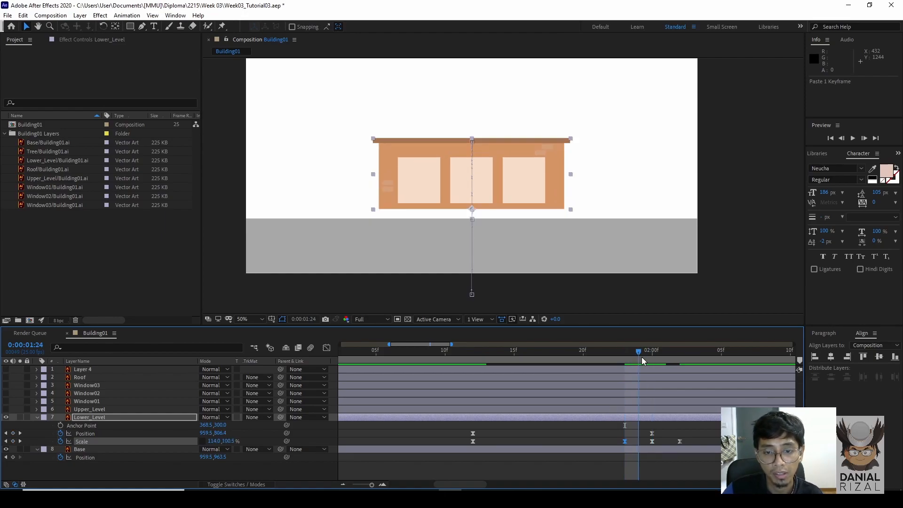
pyautogui.moveTo(625, 442); pyautogui.dragTo(633, 442)
pyautogui.moveTo(644, 358); pyautogui.dragTo(404, 362)
pyautogui.press(',')
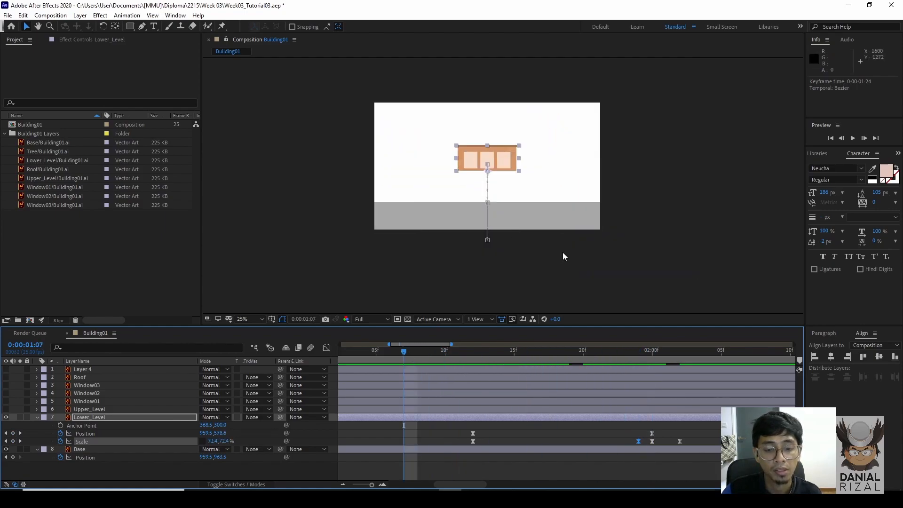
# - Preview Lower_Level's pop, landing and squash, replaying the motion from 0:00:01:00
pyautogui.press('space')
pyautogui.moveTo(569, 356); pyautogui.dragTo(459, 354)
pyautogui.press('space')
pyautogui.moveTo(573, 356); pyautogui.dragTo(340, 357)
pyautogui.click(342, 484)
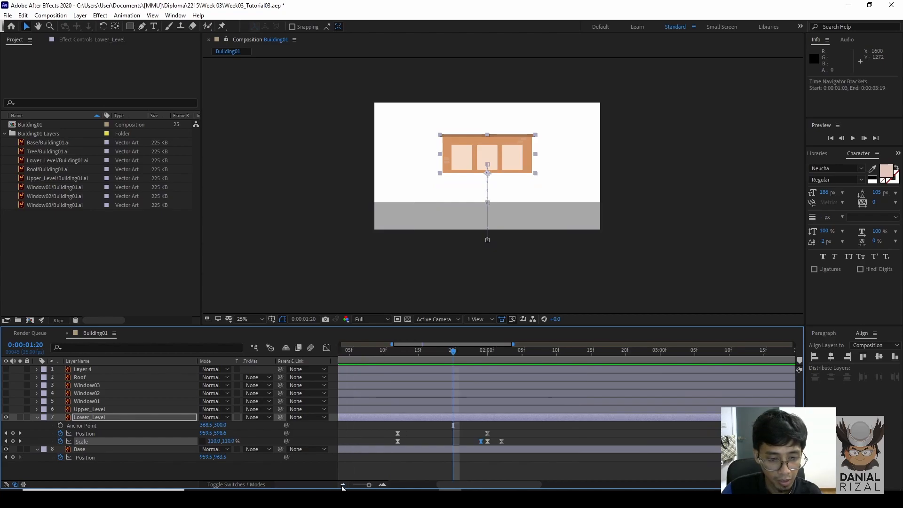
pyautogui.click(342, 485)
pyautogui.click(387, 349)
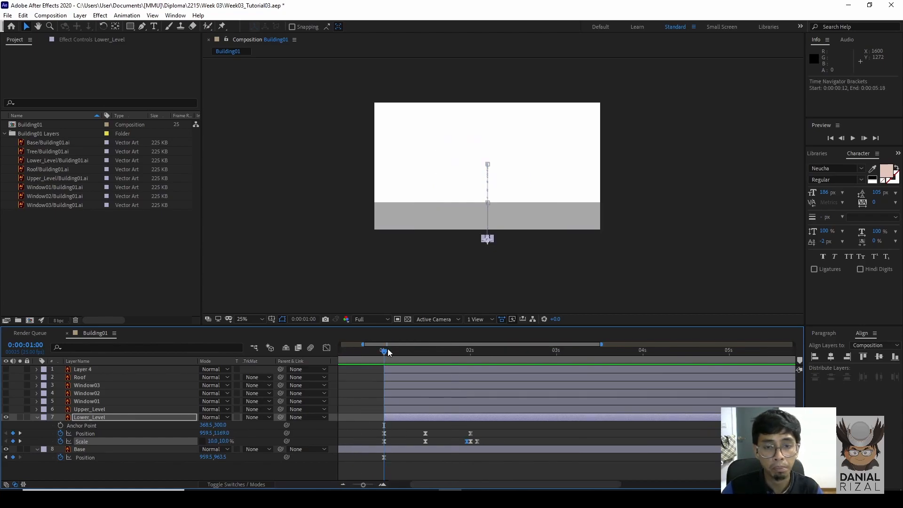
pyautogui.press('space')
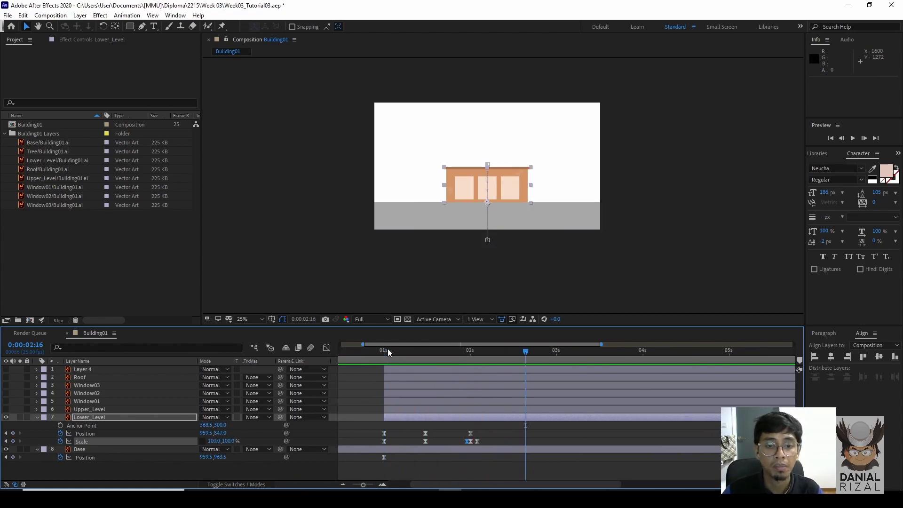
# - Move Lower_Level's final 100% Scale keyframe to 0:00:02:05 and play back the slower recovery from the squash
pyautogui.click(472, 352)
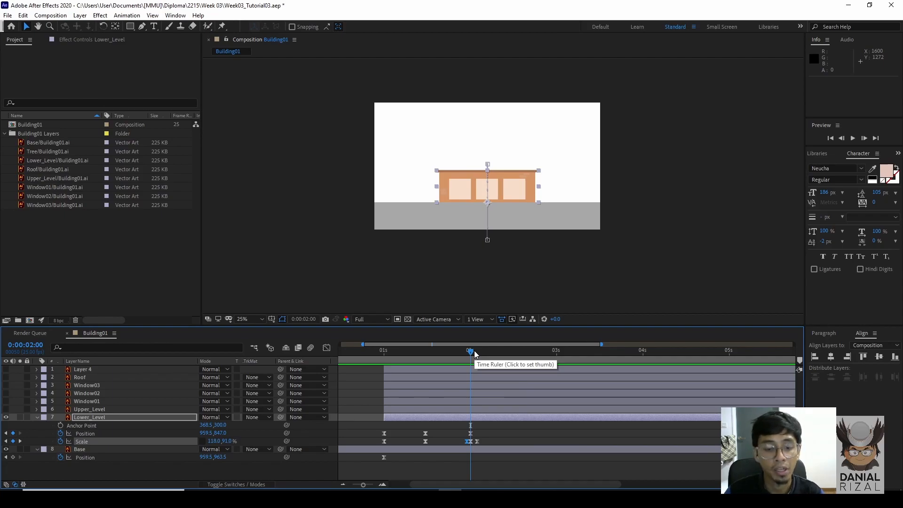
pyautogui.click(384, 485)
pyautogui.moveTo(523, 484); pyautogui.dragTo(514, 484)
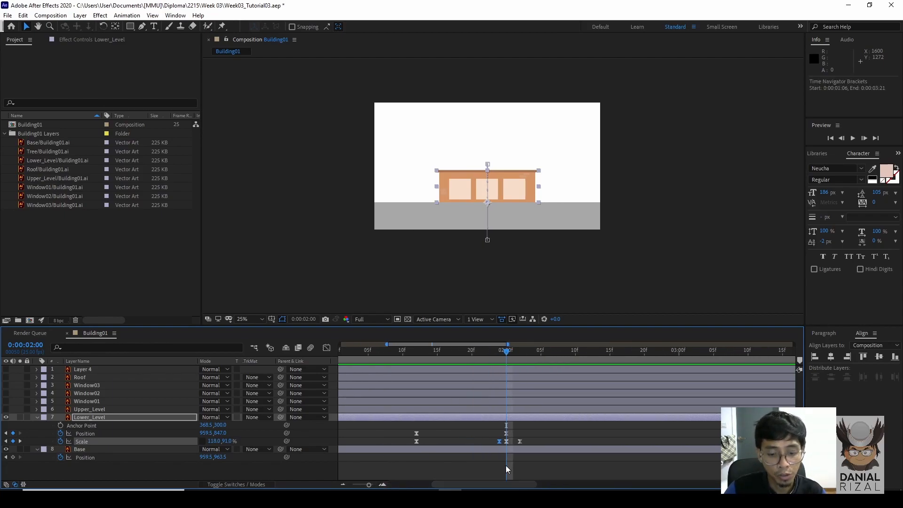
pyautogui.click(498, 442)
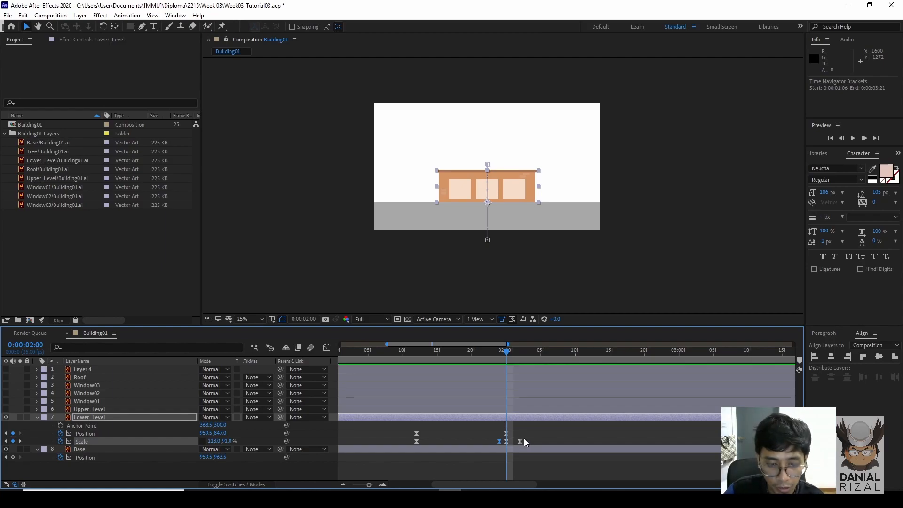
pyautogui.moveTo(520, 442); pyautogui.dragTo(541, 444)
pyautogui.press('space')
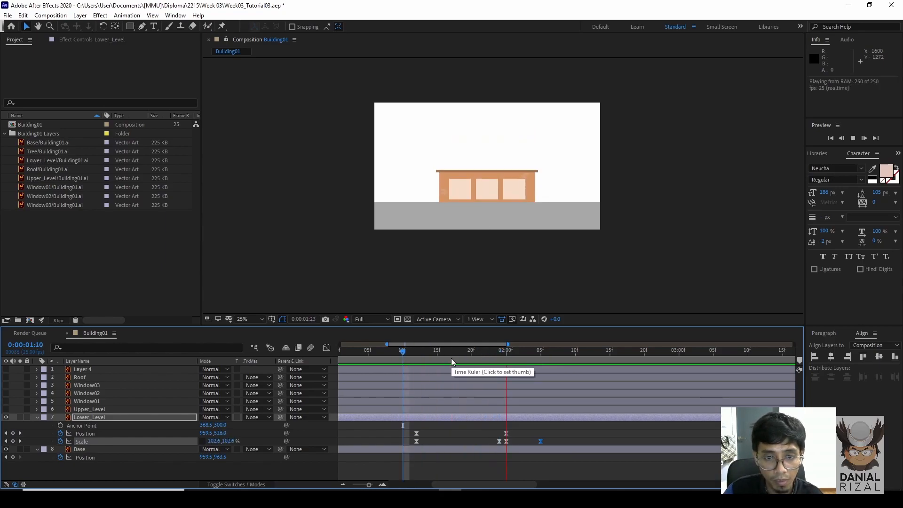
# - Move Lower_Level's second 110% Scale keyframe to 0:00:01:23 and preview the landing
pyautogui.click(498, 357)
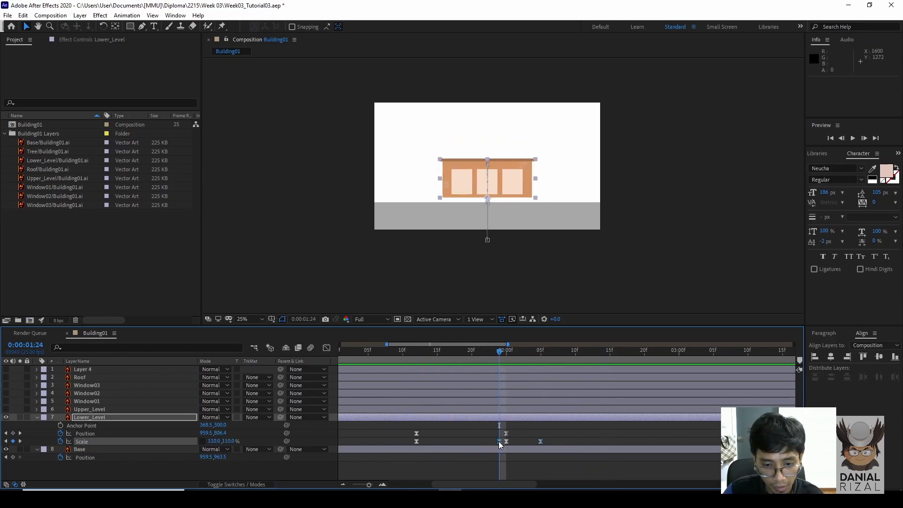
pyautogui.moveTo(499, 441); pyautogui.dragTo(494, 441)
pyautogui.moveTo(500, 352); pyautogui.dragTo(420, 354)
pyautogui.press('space')
pyautogui.press('space')
pyautogui.moveTo(497, 354)
pyautogui.mouseDown()
pyautogui.moveTo(510, 356)
pyautogui.moveTo(501, 361)
pyautogui.mouseUp()
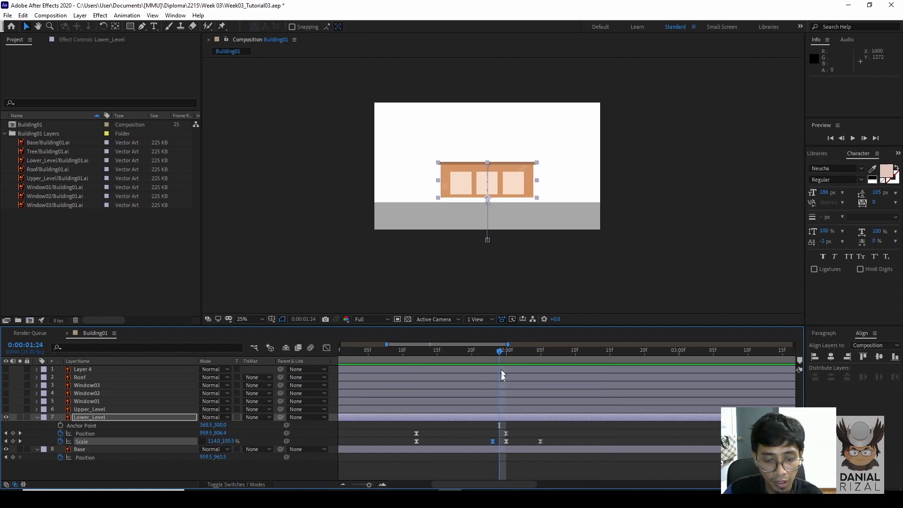
# - Retime Lower_Level's last three Scale keyframes to 0:00:01:24, 0:00:02:02 and 0:00:02:06, scrubbing to check the landing
pyautogui.moveTo(492, 441); pyautogui.dragTo(519, 443)
pyautogui.moveTo(504, 357)
pyautogui.mouseDown()
pyautogui.moveTo(520, 356)
pyautogui.moveTo(501, 358)
pyautogui.mouseUp()
pyautogui.moveTo(542, 441); pyautogui.dragTo(546, 441)
pyautogui.moveTo(507, 357); pyautogui.dragTo(370, 393)
pyautogui.click(343, 485)
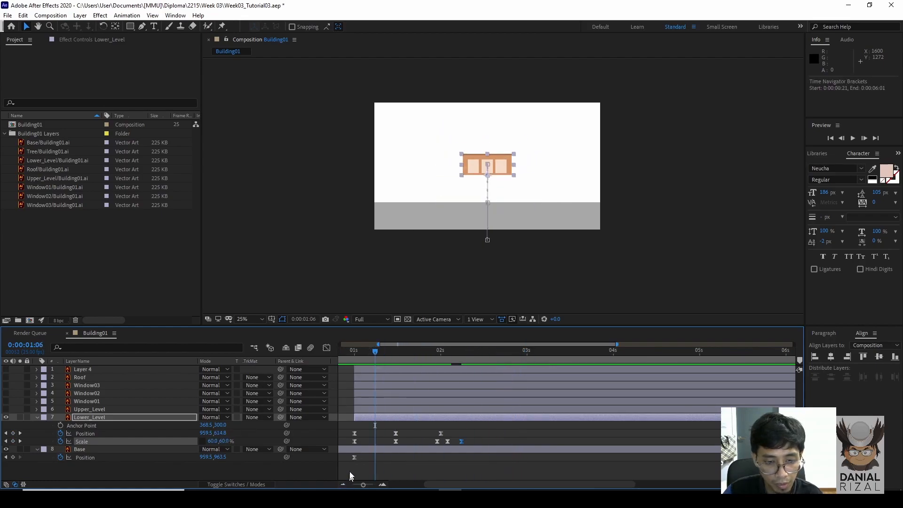
# - Shift Lower_Level's last Position keyframe and last three Scale keyframes three frames earlier, and preview the animation from the start
pyautogui.moveTo(464, 419); pyautogui.dragTo(428, 442)
pyautogui.hotkey('ctrl', 'z')
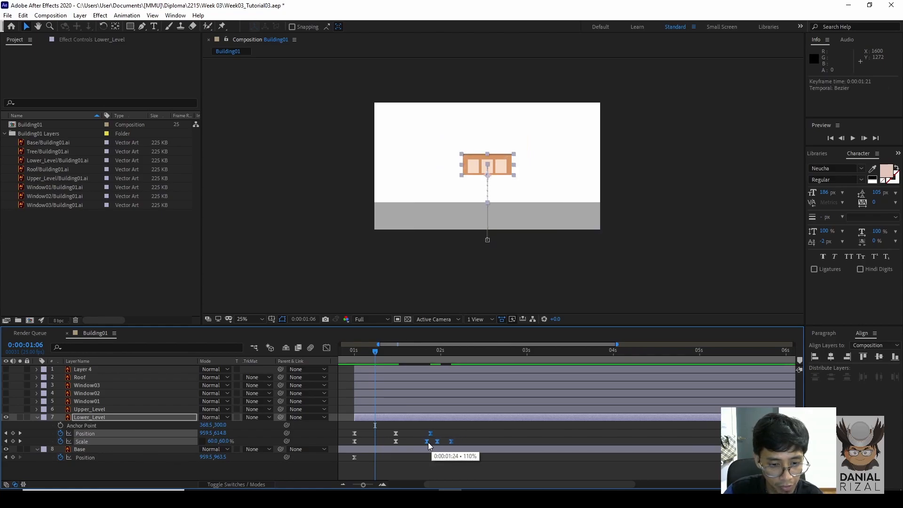
pyautogui.moveTo(453, 485); pyautogui.dragTo(421, 485)
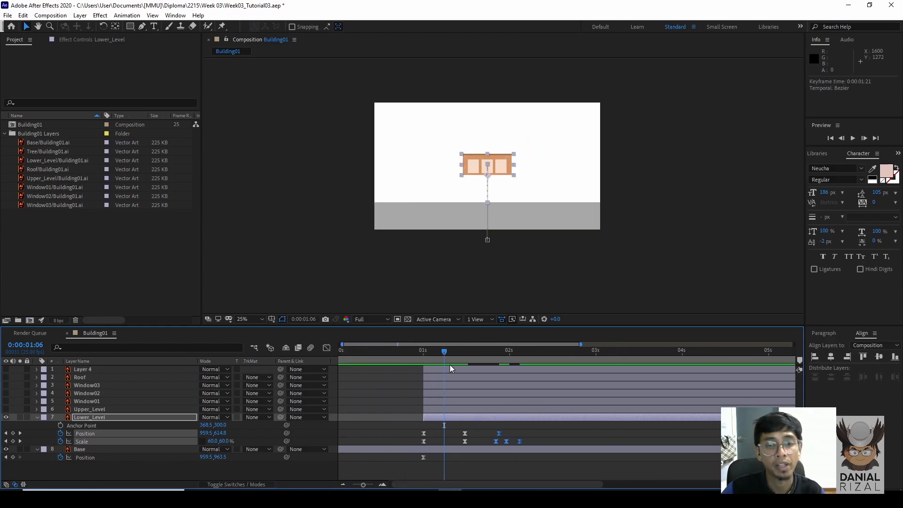
pyautogui.click(343, 485)
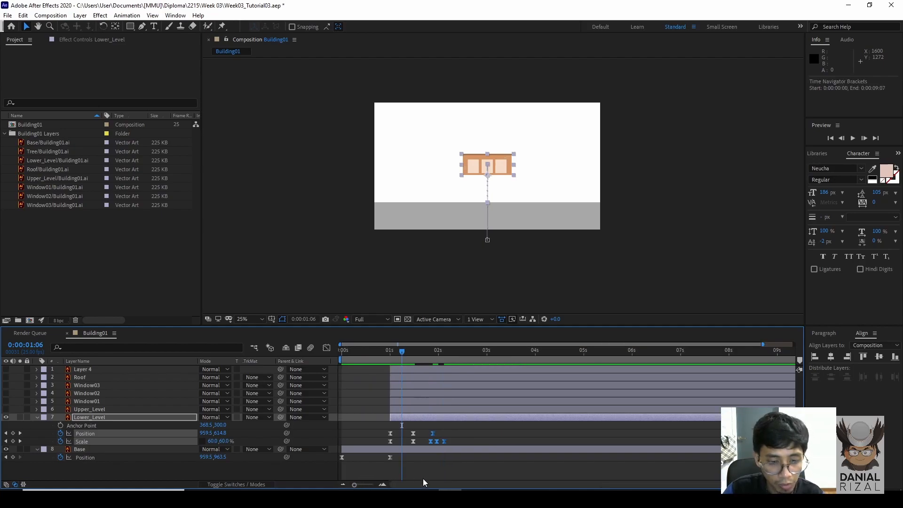
pyautogui.press('space')
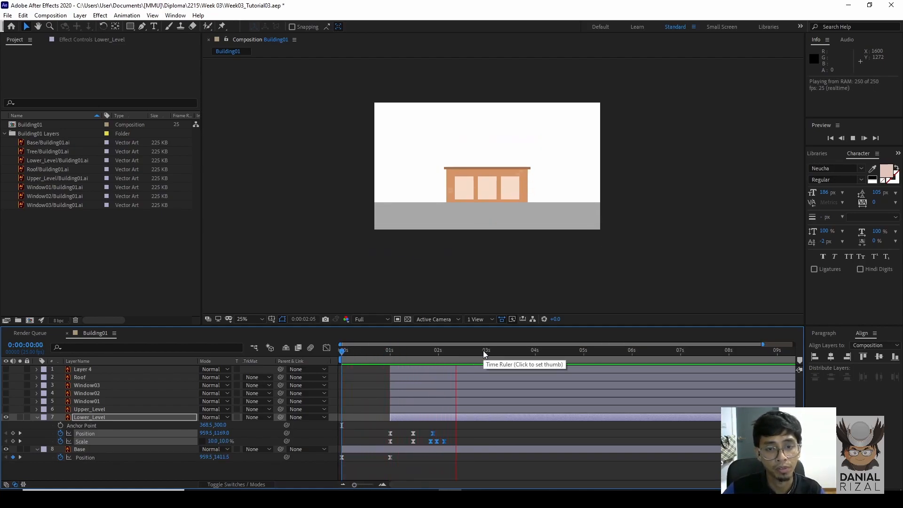
pyautogui.press('space')
pyautogui.press('space')
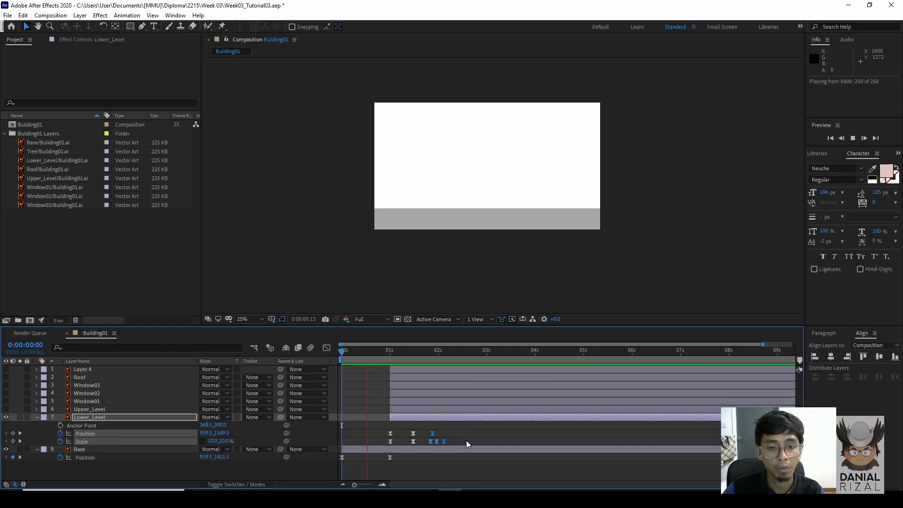
# - Slide the Lower_Level layer earlier so it starts at 0:00:00:16, and preview its overlap with the Base animation
pyautogui.moveTo(450, 353); pyautogui.dragTo(377, 358)
pyautogui.click(423, 417)
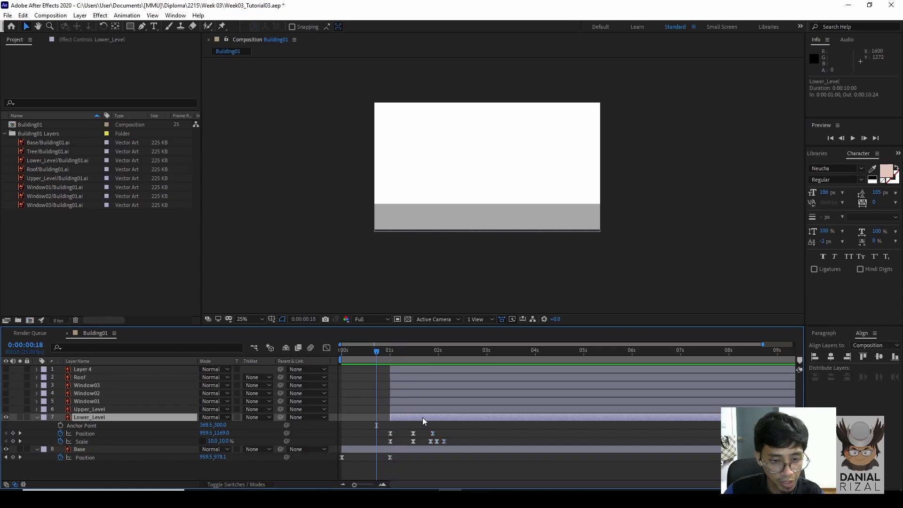
pyautogui.moveTo(424, 417); pyautogui.dragTo(411, 416)
pyautogui.click(340, 354)
pyautogui.press('space')
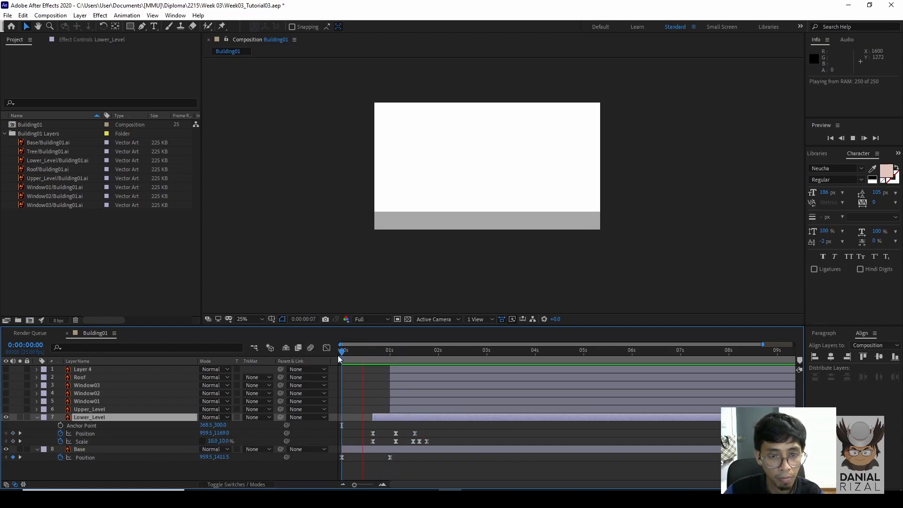
pyautogui.press('space')
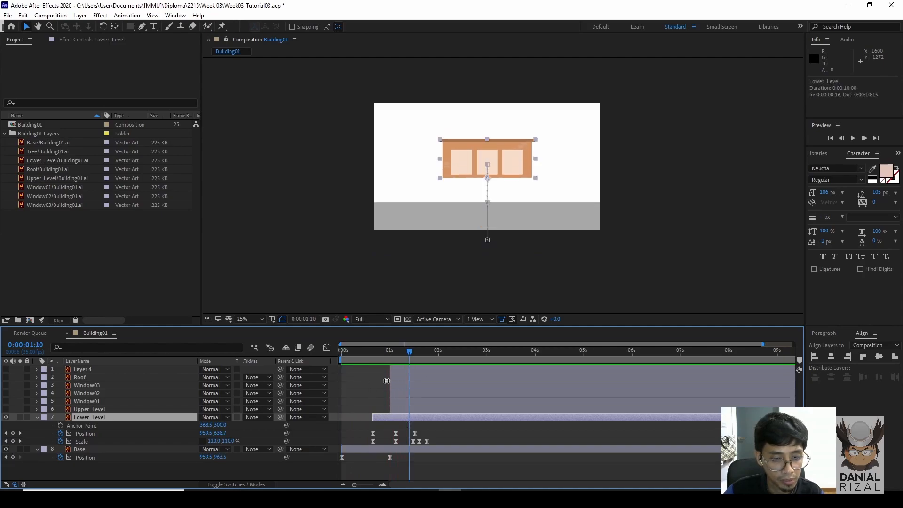
pyautogui.click(361, 356)
pyautogui.moveTo(359, 354); pyautogui.dragTo(377, 357)
pyautogui.press('space')
pyautogui.press('space')
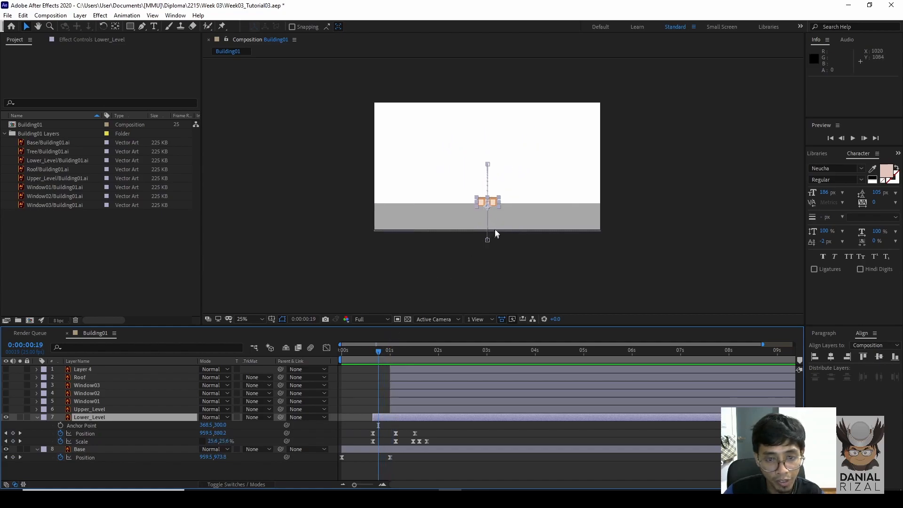
# - Collapse the Lower_Level and Base properties, move Base to the top of the layer stack, and preview Lower_Level emerging from behind it
pyautogui.click(37, 417)
pyautogui.click(36, 425)
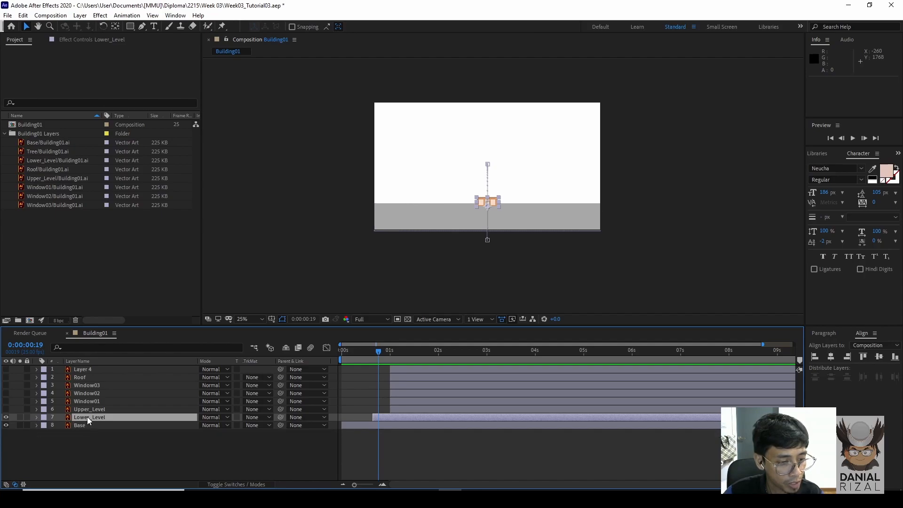
pyautogui.click(108, 425)
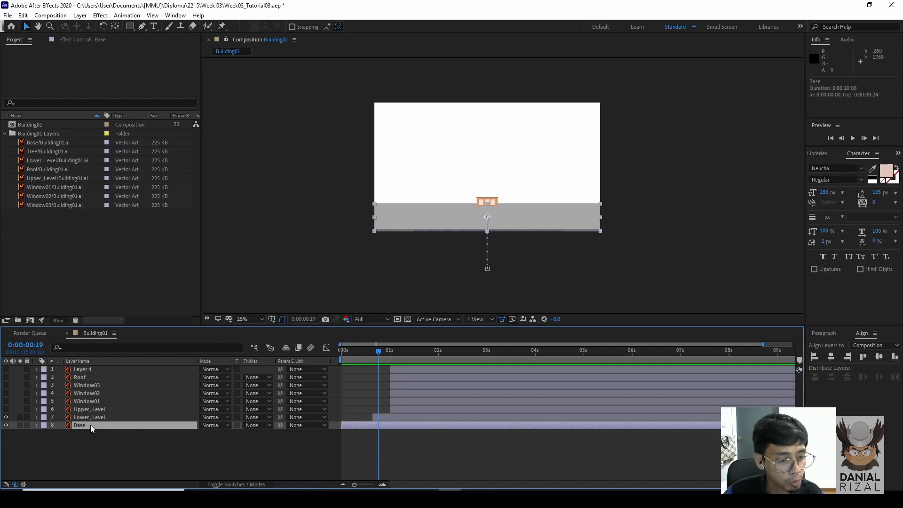
pyautogui.moveTo(84, 425); pyautogui.dragTo(104, 368)
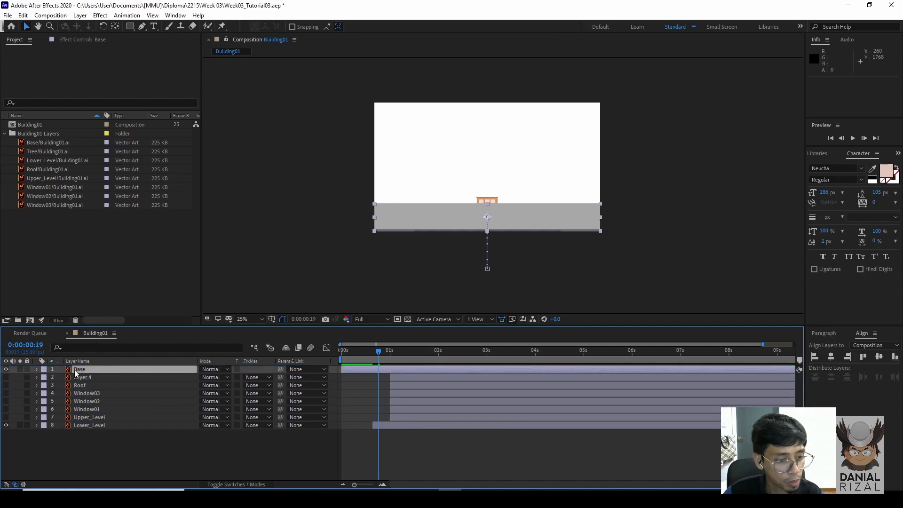
pyautogui.moveTo(375, 361)
pyautogui.mouseDown()
pyautogui.moveTo(363, 359)
pyautogui.moveTo(501, 359)
pyautogui.moveTo(376, 374)
pyautogui.mouseUp()
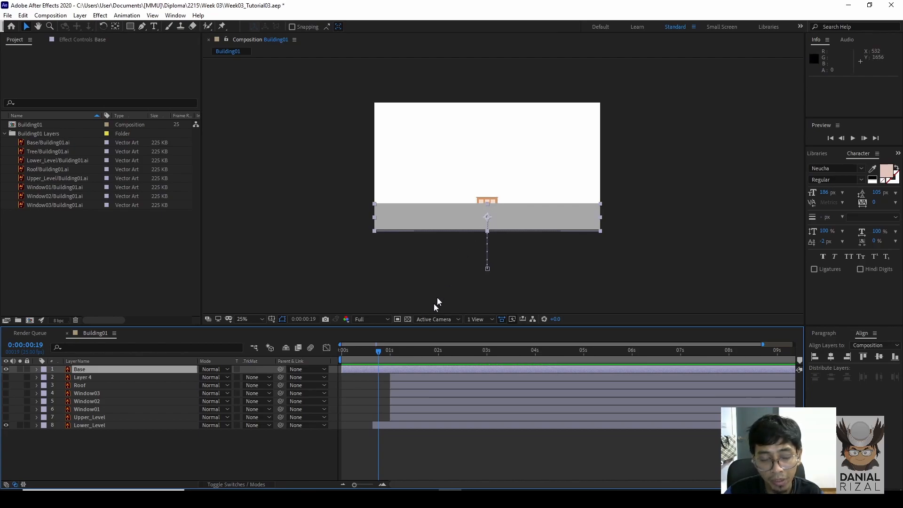
pyautogui.press('space')
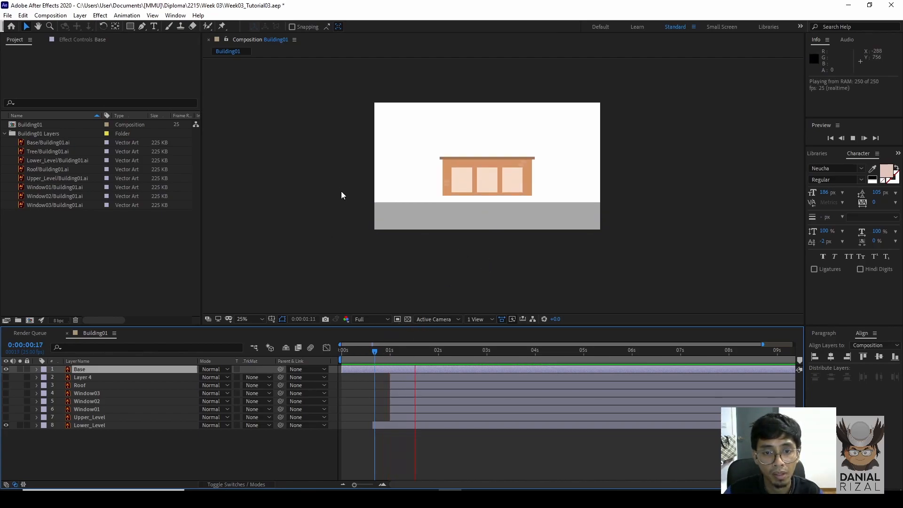
pyautogui.press('space')
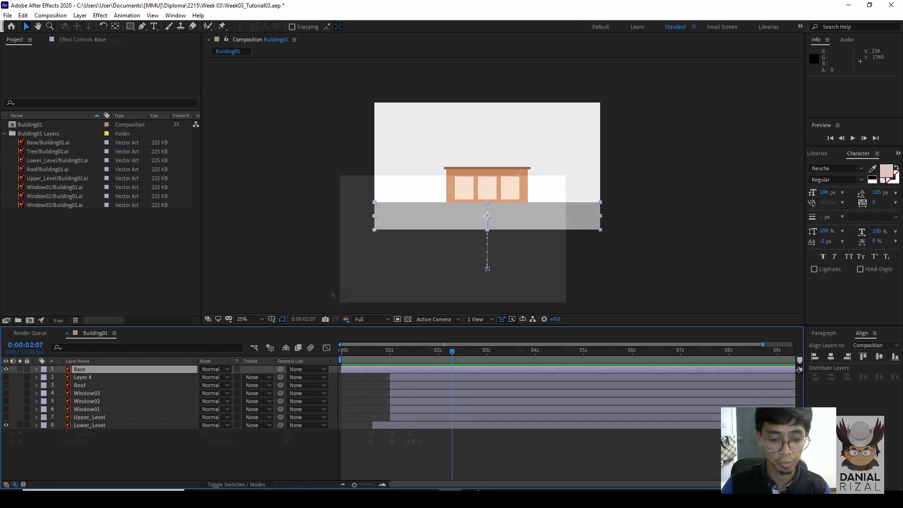
# - Set the composition view magnification to Fit up to 100% and preview the building animation from the start
pyautogui.click(250, 319)
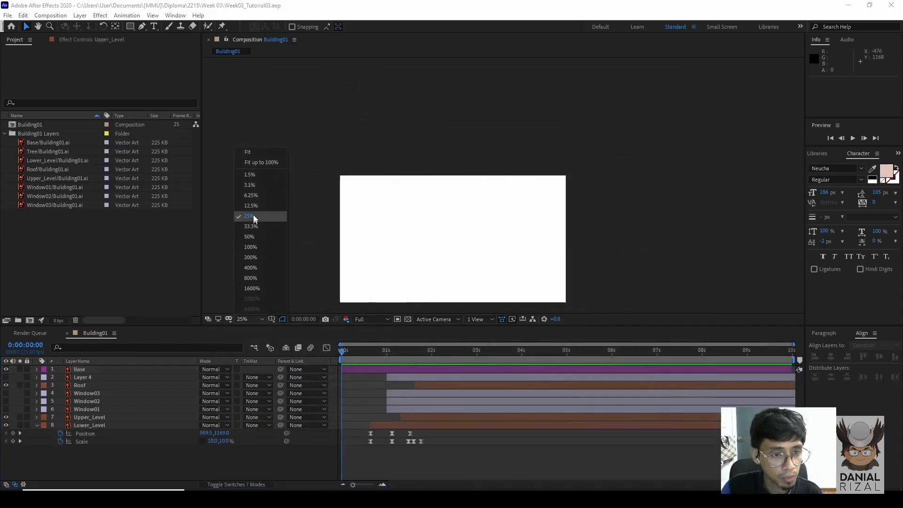
pyautogui.click(259, 162)
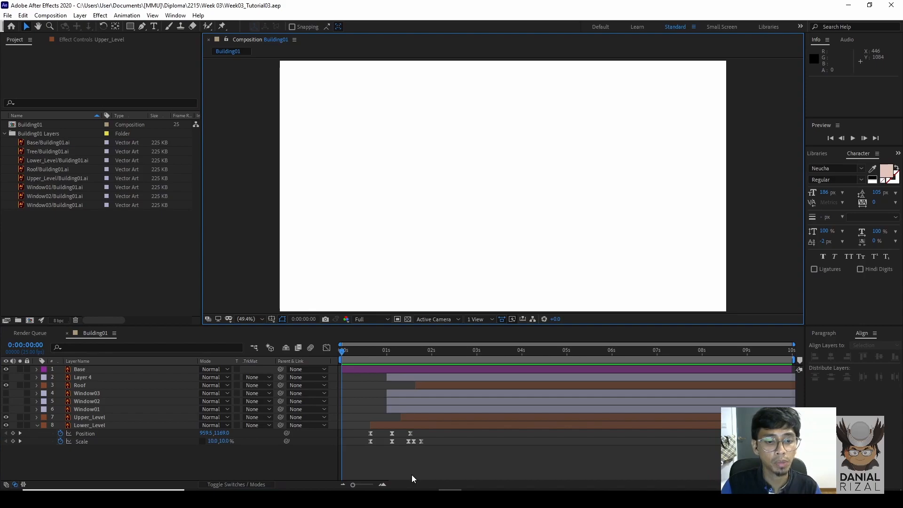
pyautogui.press('space')
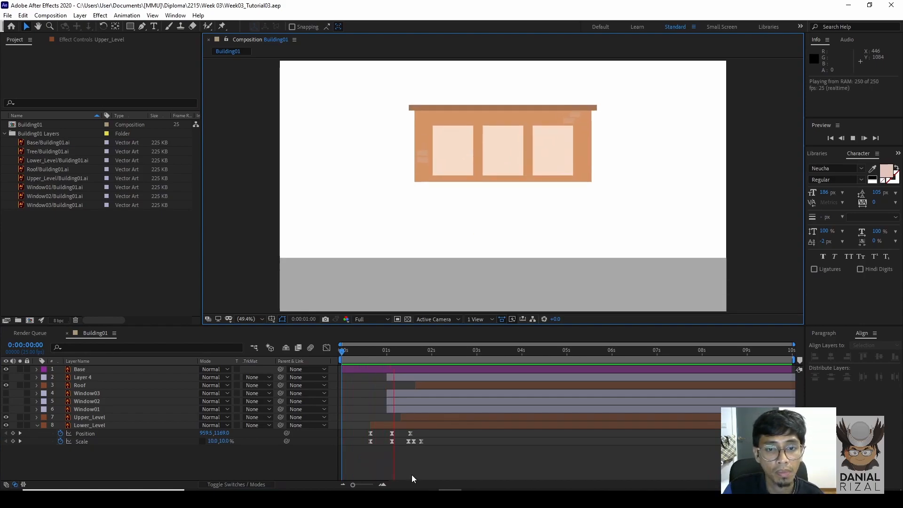
pyautogui.press('space')
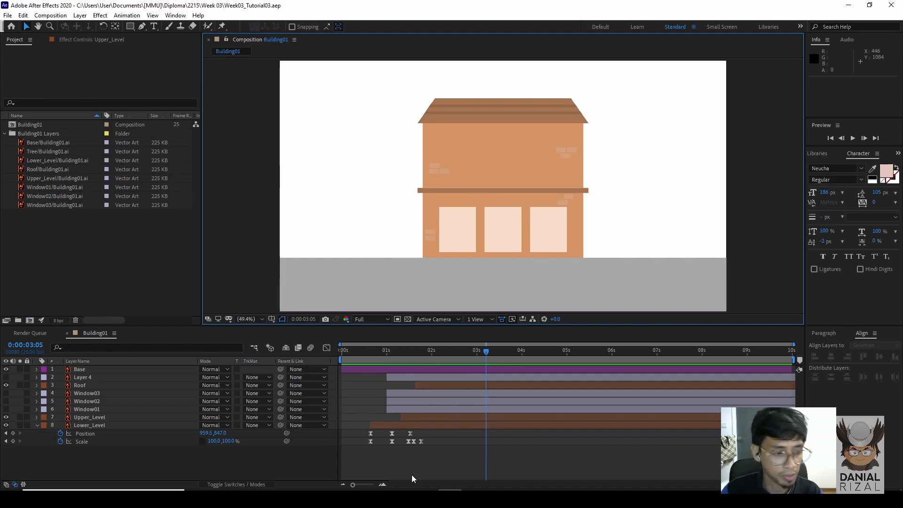
# - Show the Window01, Window02 and Window03 layers and assign them the Yellow label colour
pyautogui.click(6, 401)
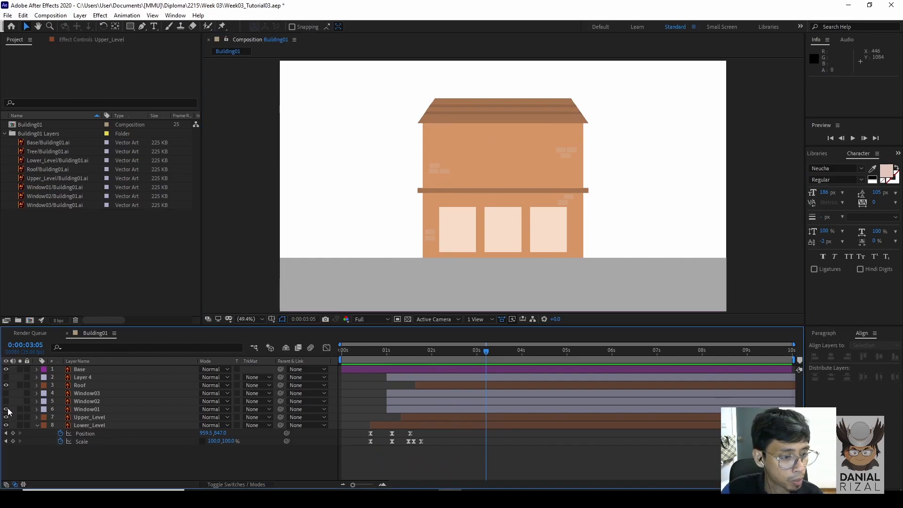
pyautogui.click(6, 393)
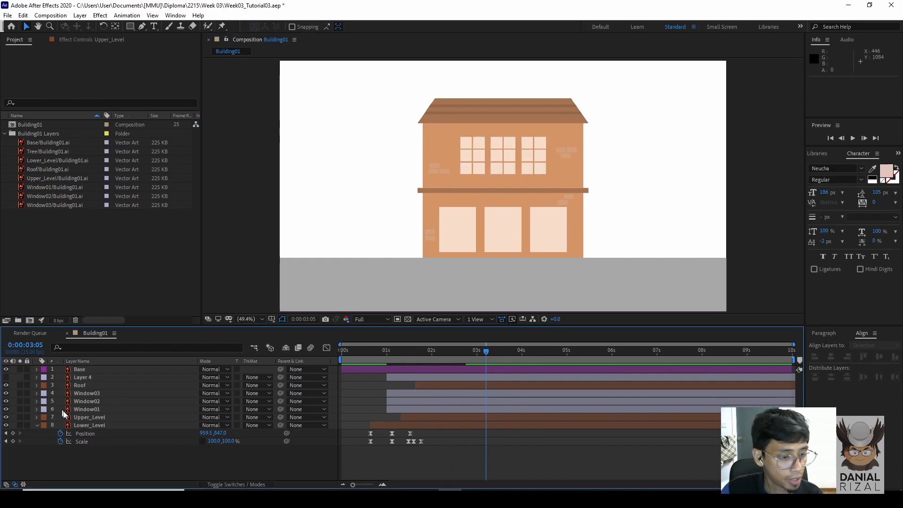
pyautogui.click(89, 410)
pyautogui.keyDown('ctrl'); pyautogui.click(91, 402); pyautogui.keyUp('ctrl')
pyautogui.keyDown('ctrl'); pyautogui.click(89, 393); pyautogui.keyUp('ctrl')
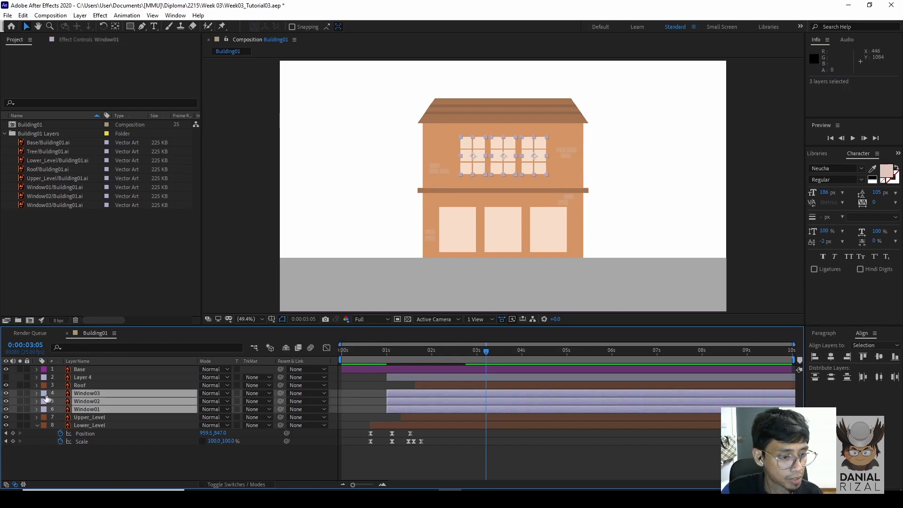
pyautogui.click(44, 398)
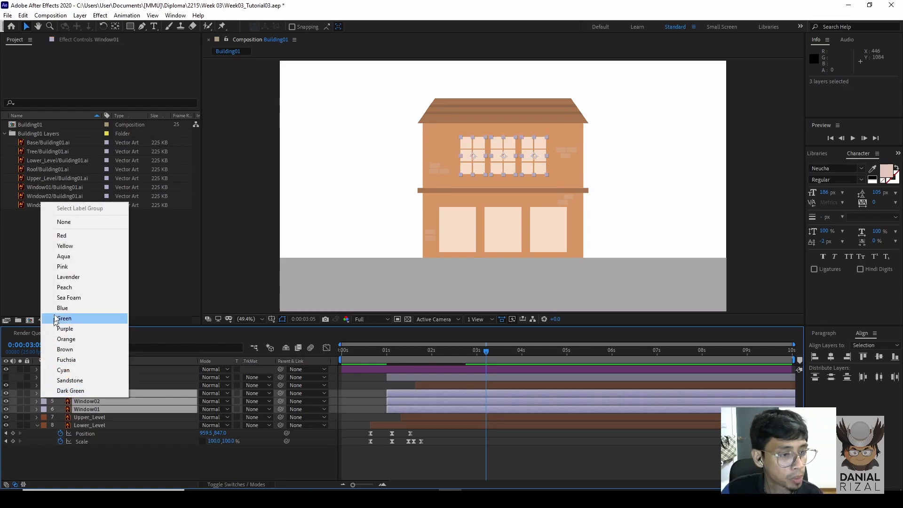
pyautogui.click(75, 246)
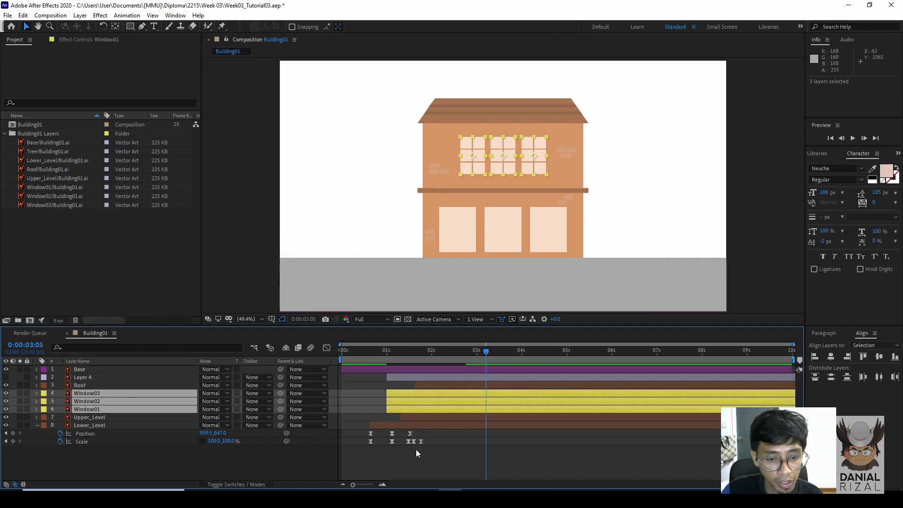
# - Slide the Window01, Window02 and Window03 layers so they start at 0:00:02:09
pyautogui.moveTo(464, 352)
pyautogui.mouseDown()
pyautogui.moveTo(383, 353)
pyautogui.moveTo(448, 354)
pyautogui.mouseUp()
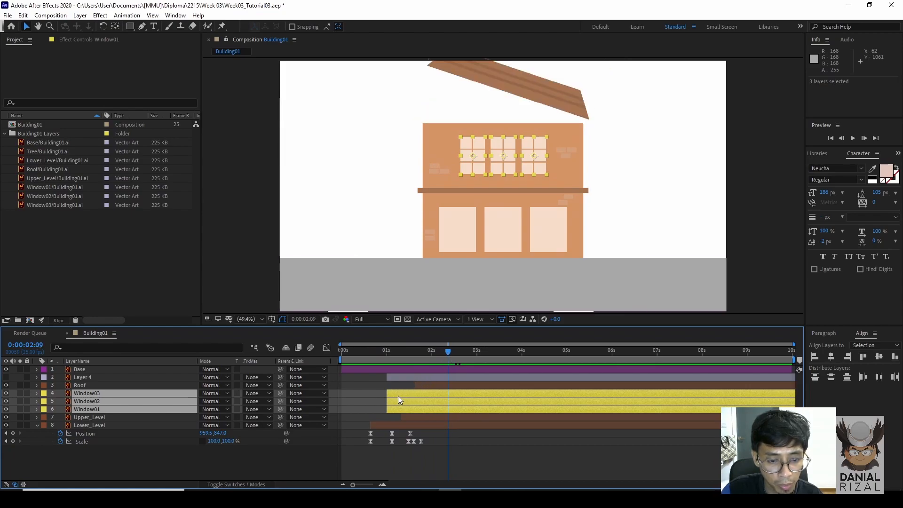
pyautogui.moveTo(394, 393); pyautogui.dragTo(456, 395)
pyautogui.click(462, 459)
pyautogui.click(460, 388)
pyautogui.click(462, 400)
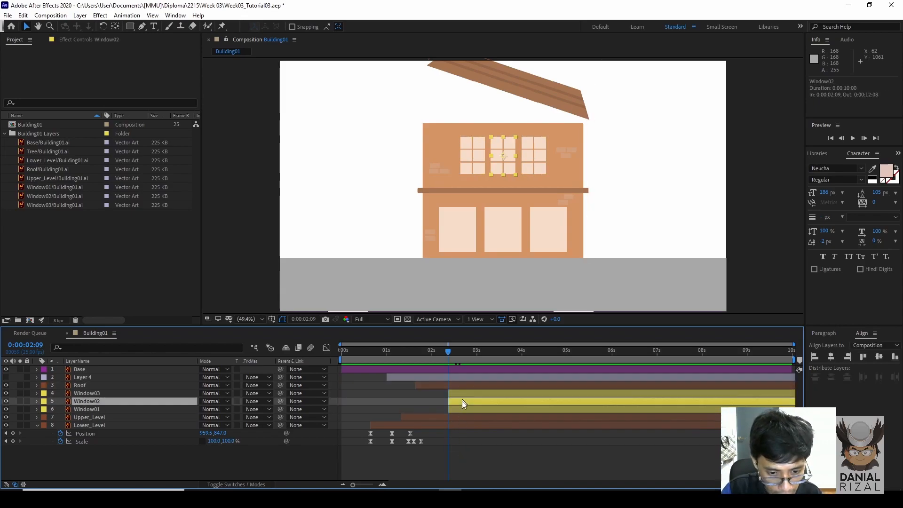
# - Move the three window layers above Roof in the layer stack
pyautogui.click(92, 408)
pyautogui.keyDown('ctrl'); pyautogui.click(103, 400); pyautogui.keyUp('ctrl')
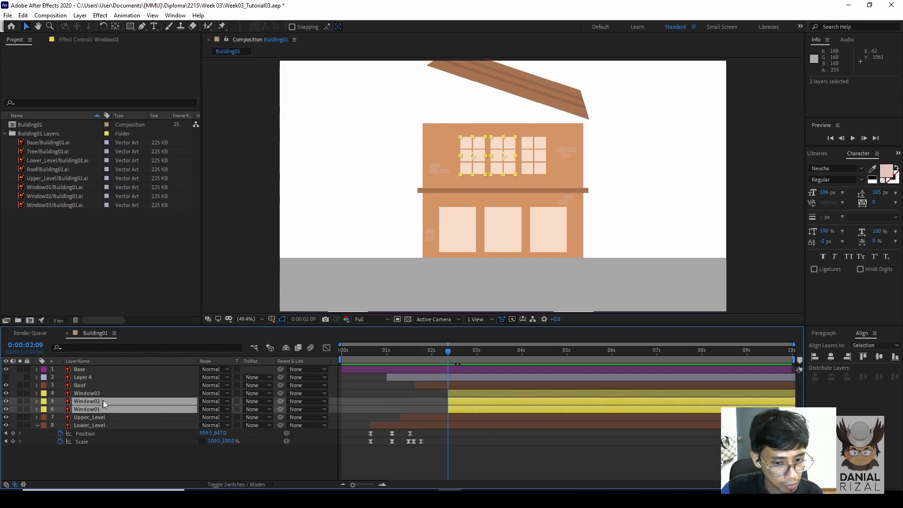
pyautogui.keyDown('ctrl'); pyautogui.click(100, 393); pyautogui.keyUp('ctrl')
pyautogui.moveTo(101, 393); pyautogui.dragTo(101, 381)
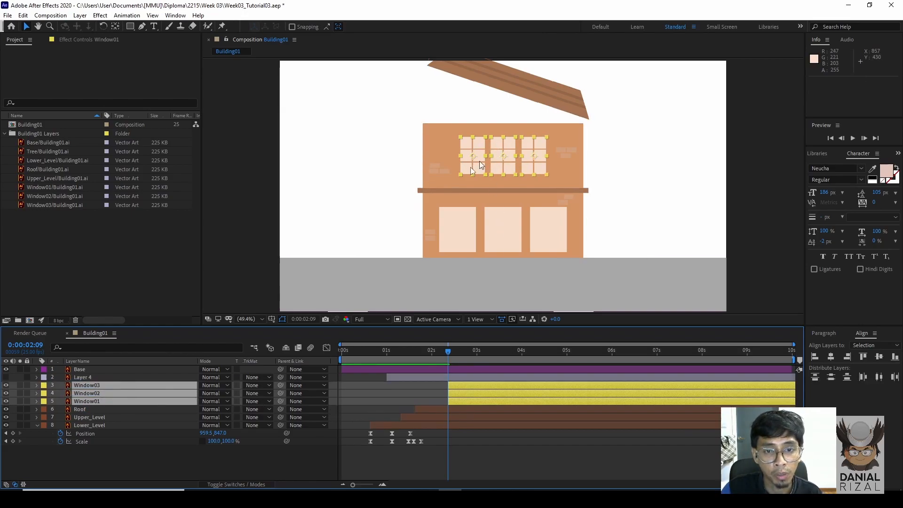
# - Examine the three upper-floor windows one by one in the composition to match each with its layer
pyautogui.press(',')
pyautogui.press(',')
pyautogui.click(688, 219)
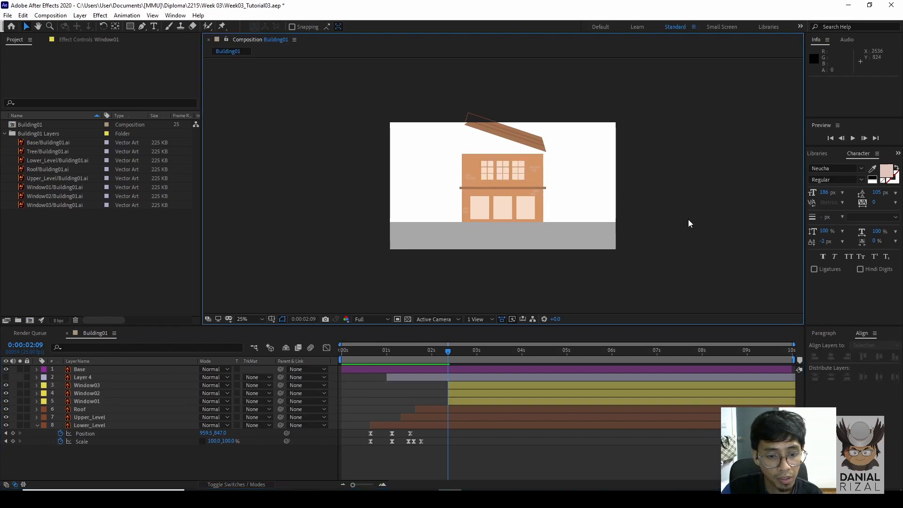
pyautogui.press('.')
pyautogui.press('.')
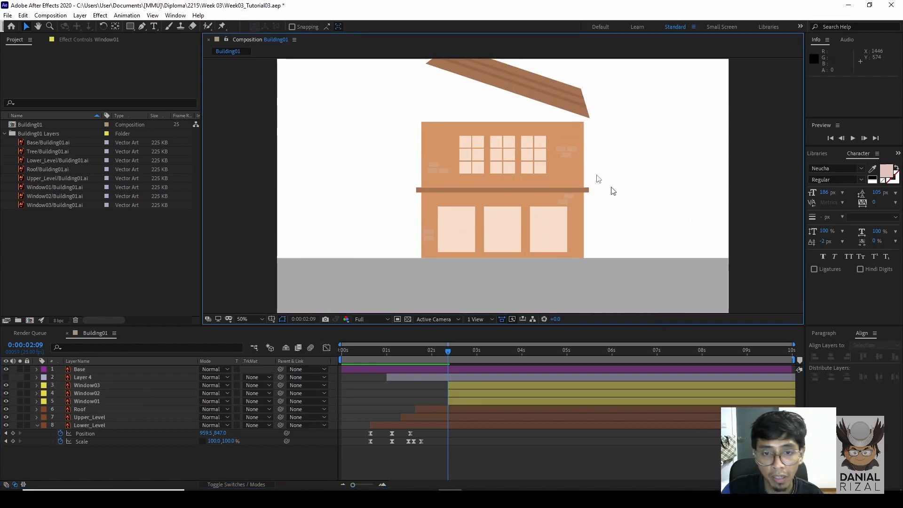
pyautogui.click(464, 145)
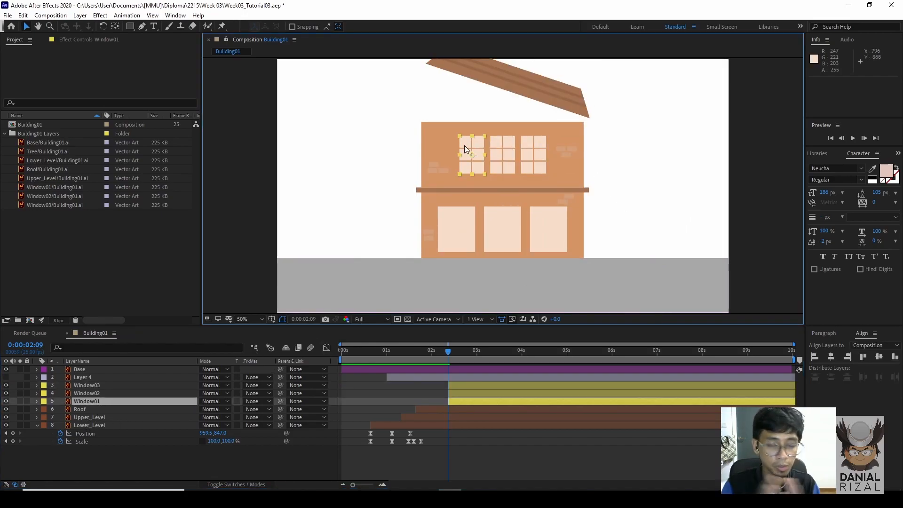
pyautogui.click(503, 167)
pyautogui.click(531, 166)
pyautogui.click(474, 168)
pyautogui.click(509, 165)
pyautogui.click(527, 166)
pyautogui.click(507, 167)
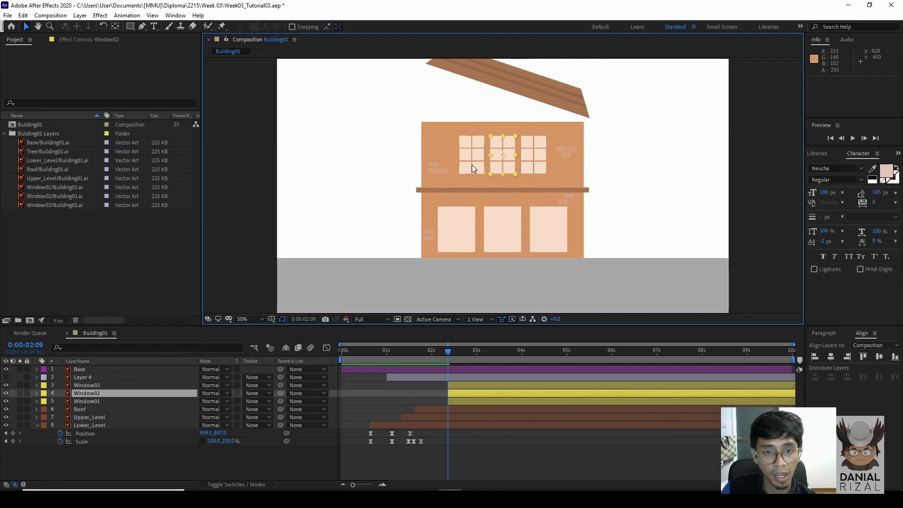
# - Create a Scale keyframe of 100% on Window01 and place it at 0:00:03:16
pyautogui.click(473, 164)
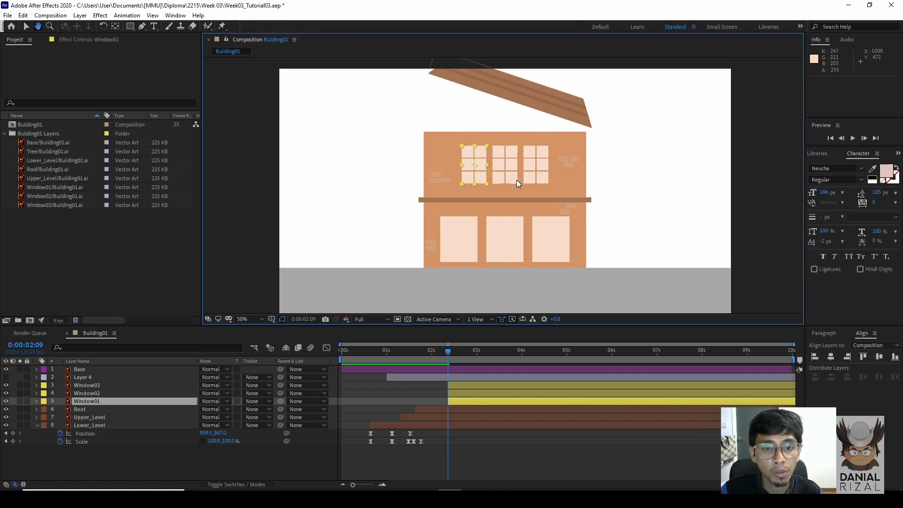
pyautogui.scroll(2, 517, 180)
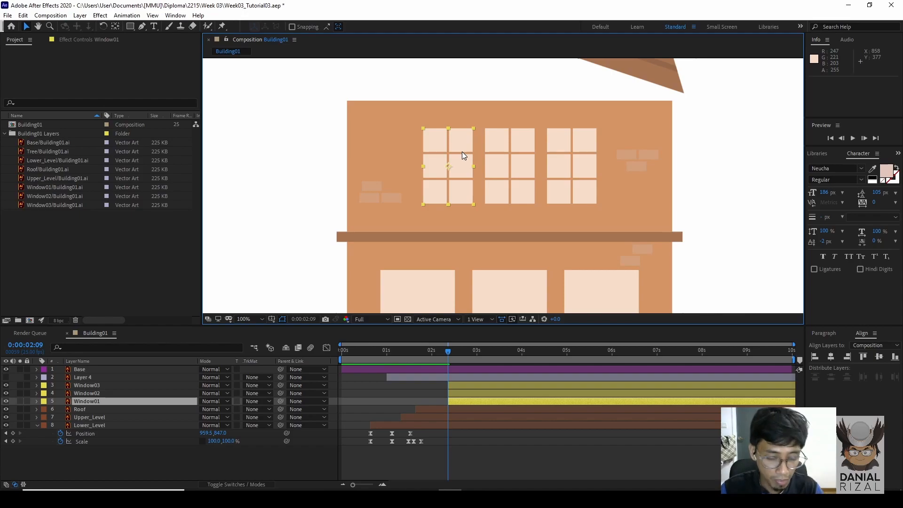
pyautogui.press('s')
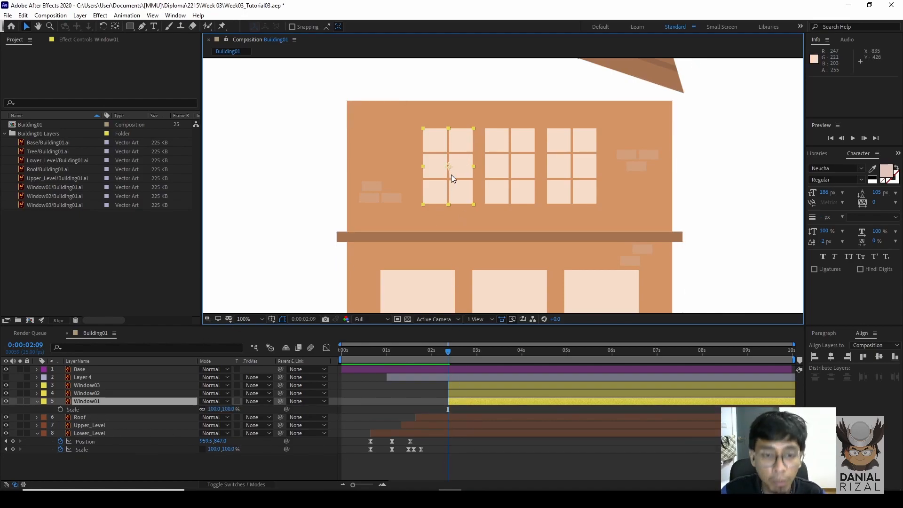
pyautogui.click(60, 409)
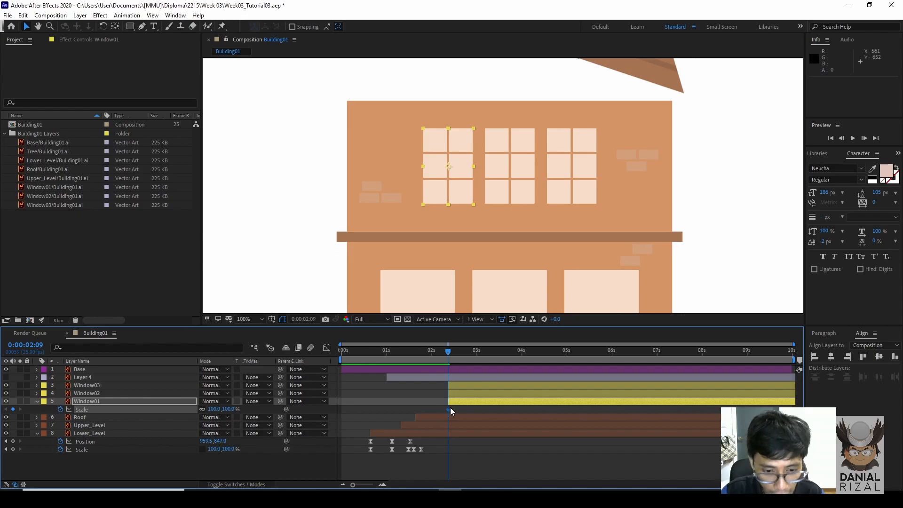
pyautogui.moveTo(447, 409); pyautogui.dragTo(503, 411)
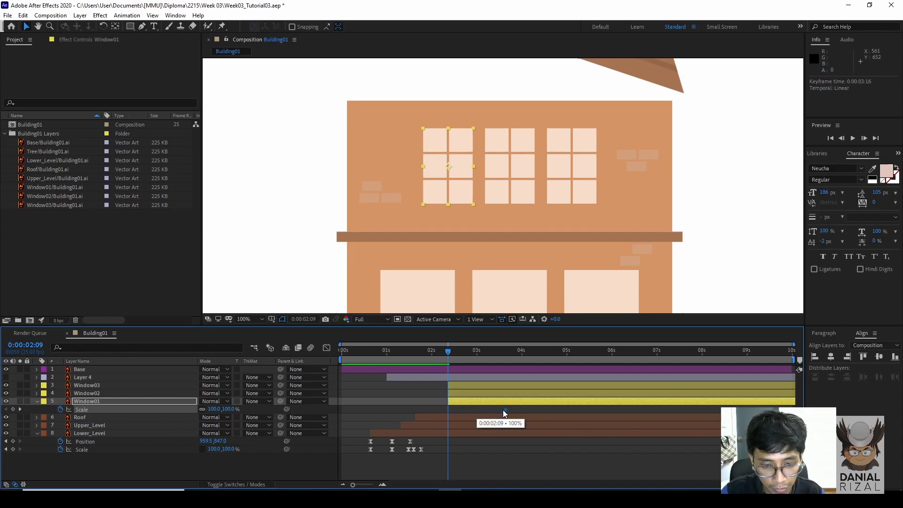
pyautogui.click(516, 410)
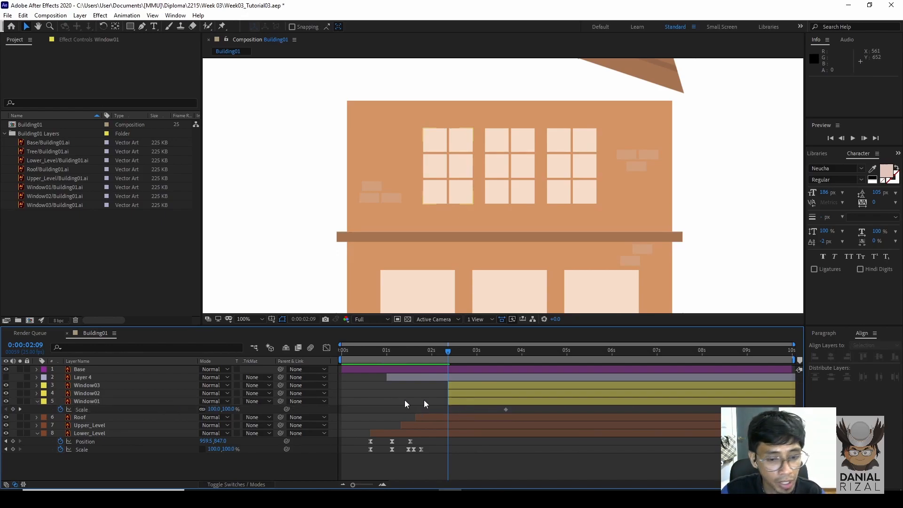
# - Set Window01's Scale to 0% at 0:00:02:09 and preview the window growing in
pyautogui.click(455, 402)
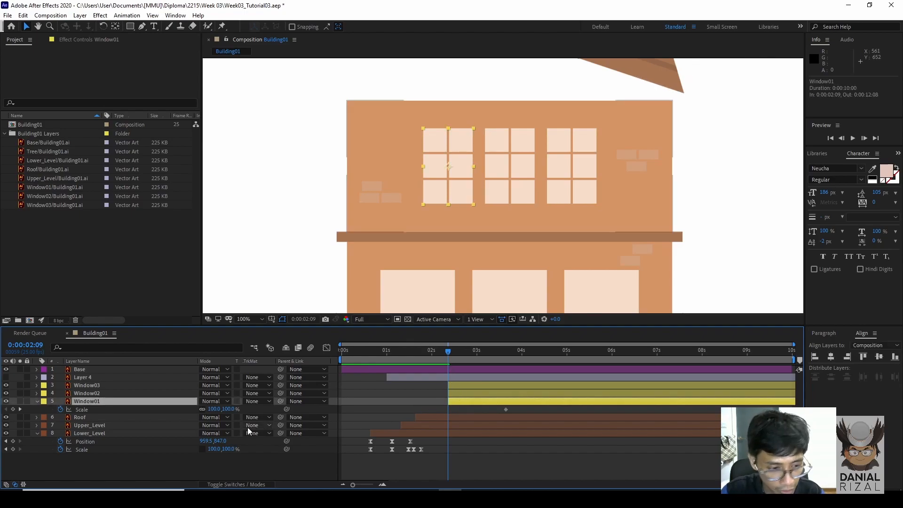
pyautogui.click(297, 410)
pyautogui.click(214, 409)
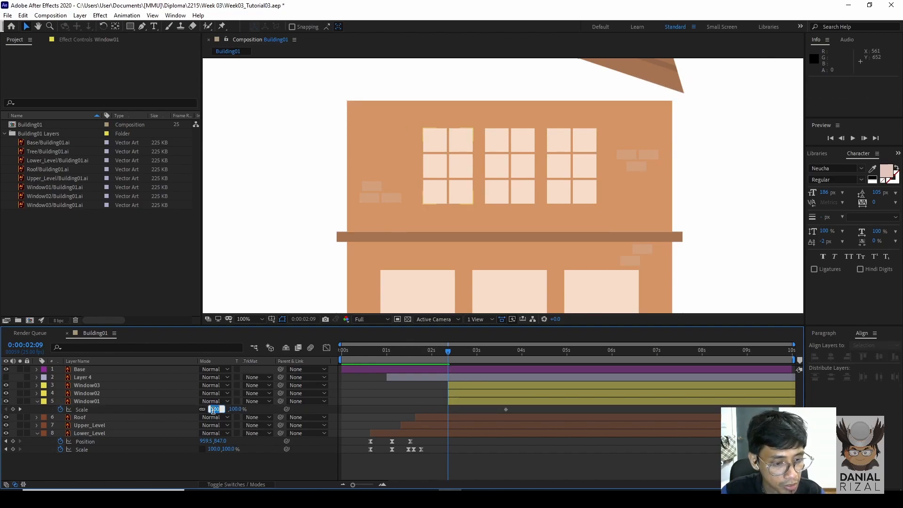
pyautogui.write('0')
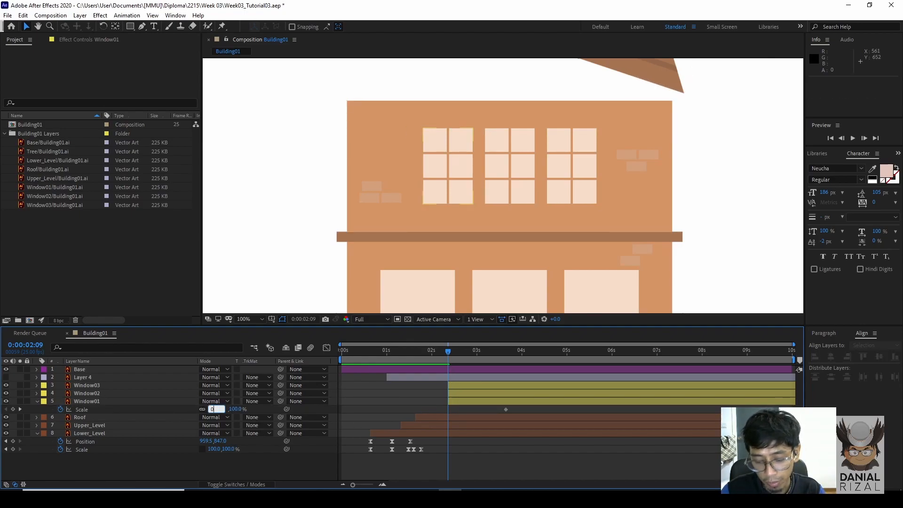
pyautogui.press('Return')
pyautogui.press('space')
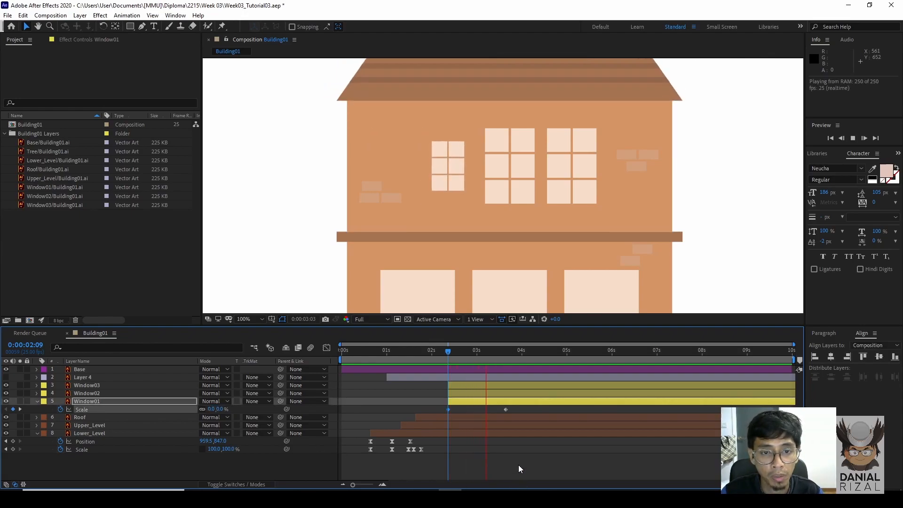
pyautogui.press('space')
# - Move Window01's 100% Scale keyframe earlier to 0:00:03:11 and scrub through the end of the growth
pyautogui.click(511, 351)
pyautogui.moveTo(510, 353); pyautogui.dragTo(494, 356)
pyautogui.moveTo(505, 411); pyautogui.dragTo(495, 411)
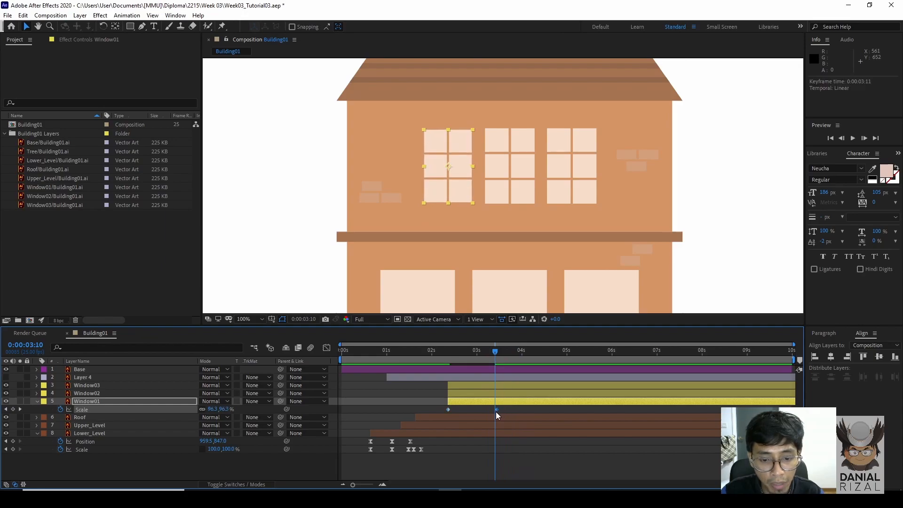
pyautogui.moveTo(492, 349); pyautogui.dragTo(516, 354)
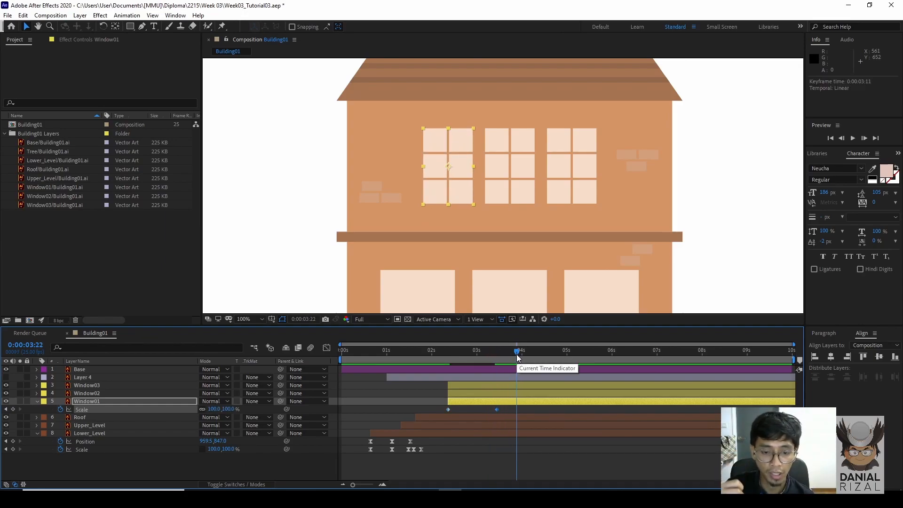
pyautogui.moveTo(518, 357); pyautogui.dragTo(497, 353)
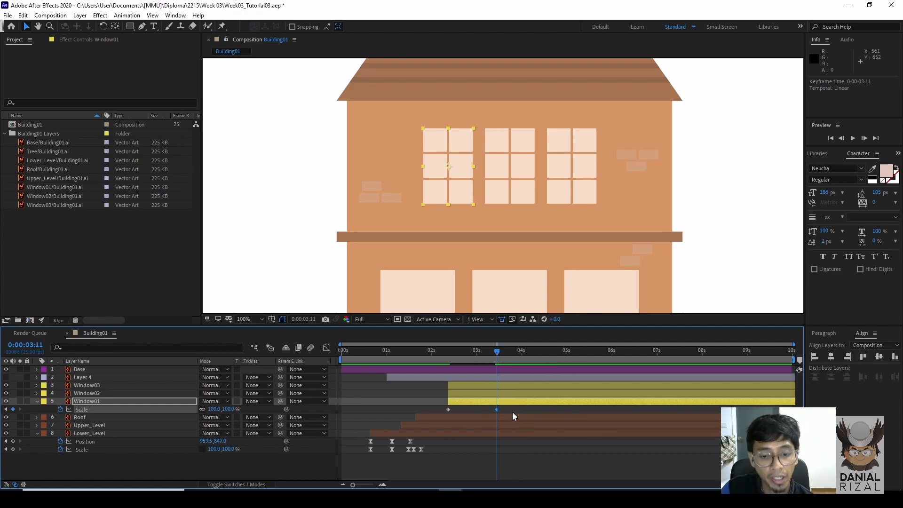
pyautogui.click(512, 413)
# - Add two more 100% Scale keyframes to Window01, at 0:00:03:19 and just after the four-second mark
pyautogui.click(511, 353)
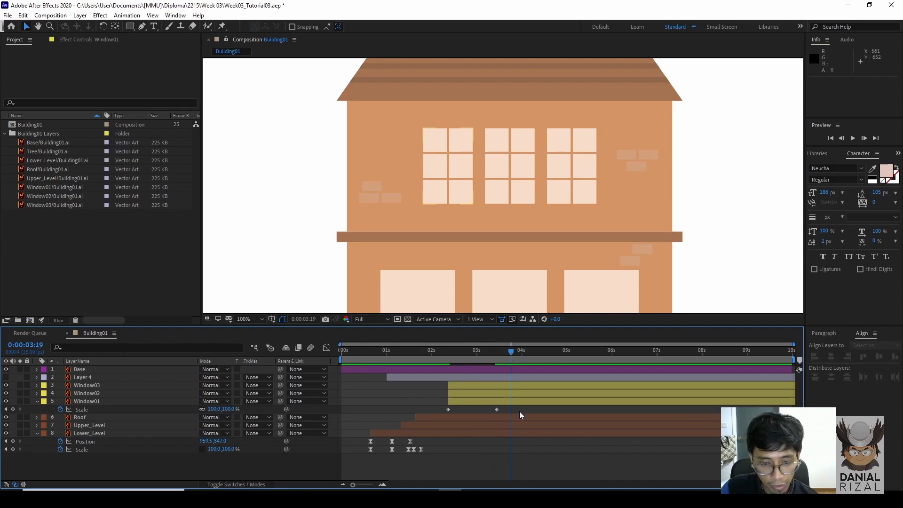
pyautogui.click(13, 409)
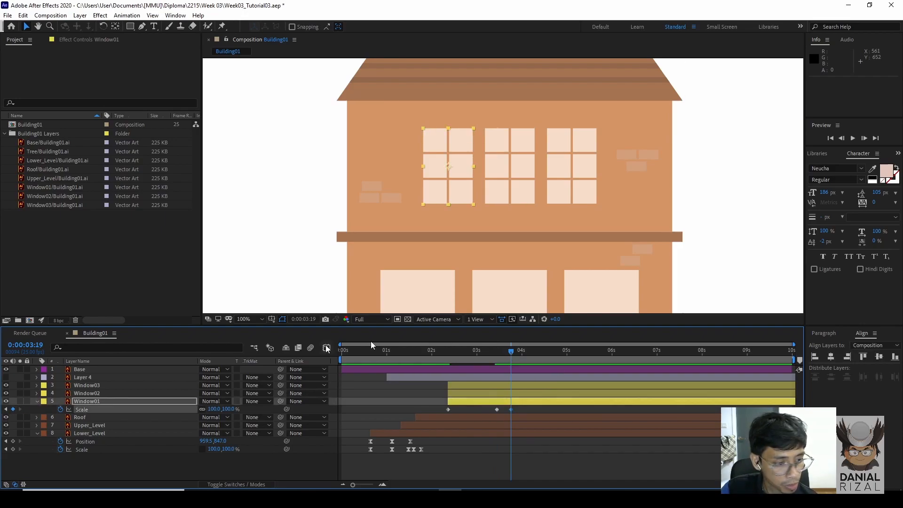
pyautogui.click(522, 353)
pyautogui.click(14, 409)
pyautogui.moveTo(522, 410); pyautogui.dragTo(524, 410)
# - Set Window01's Scale to 110% at the 0:00:03:11 keyframe
pyautogui.moveTo(508, 358)
pyautogui.mouseDown()
pyautogui.moveTo(450, 357)
pyautogui.moveTo(526, 360)
pyautogui.moveTo(498, 359)
pyautogui.mouseUp()
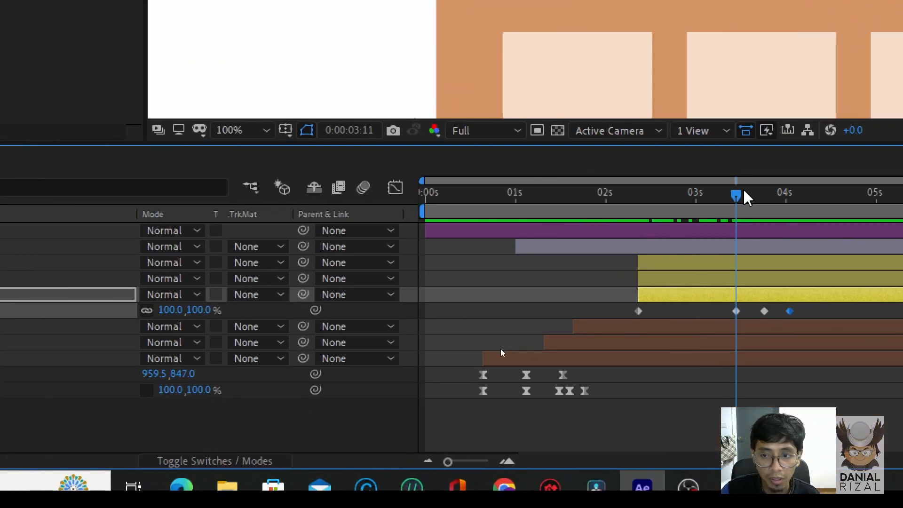
pyautogui.moveTo(748, 198)
pyautogui.mouseDown()
pyautogui.moveTo(772, 200)
pyautogui.moveTo(734, 207)
pyautogui.moveTo(740, 193)
pyautogui.mouseUp()
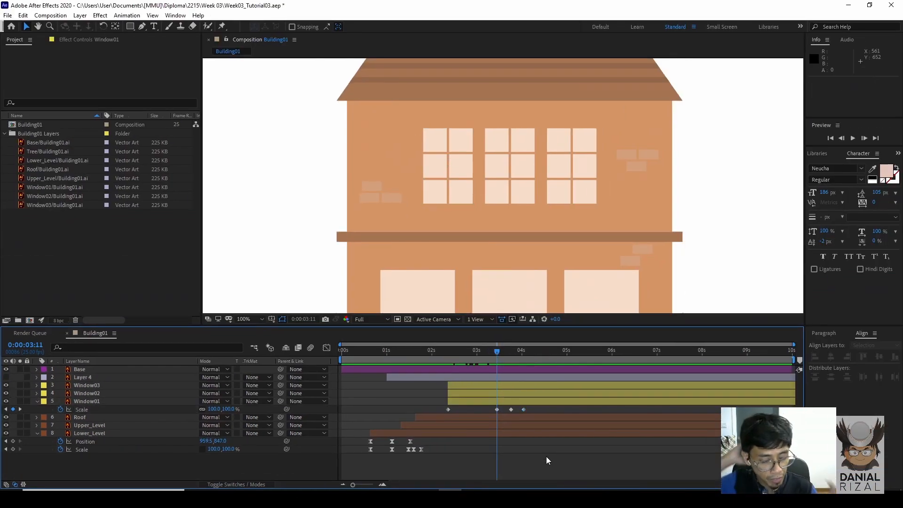
pyautogui.click(497, 409)
pyautogui.click(448, 409)
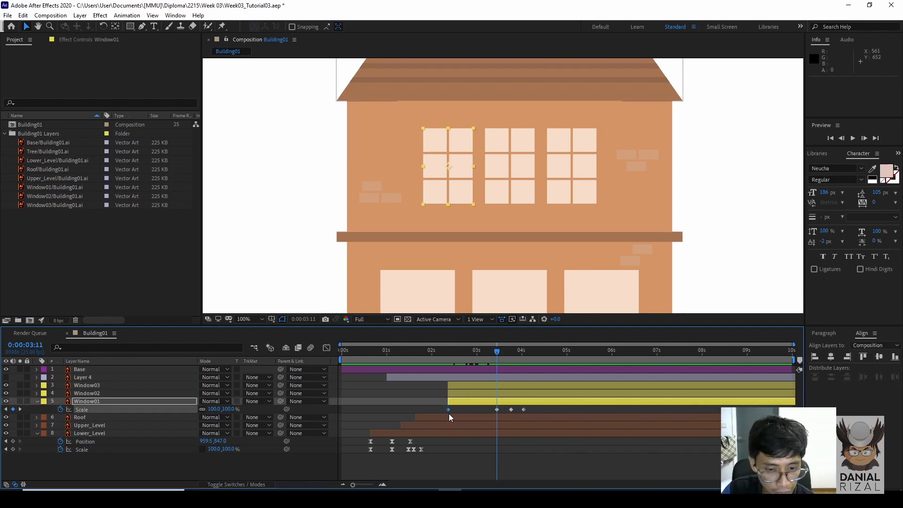
pyautogui.click(489, 411)
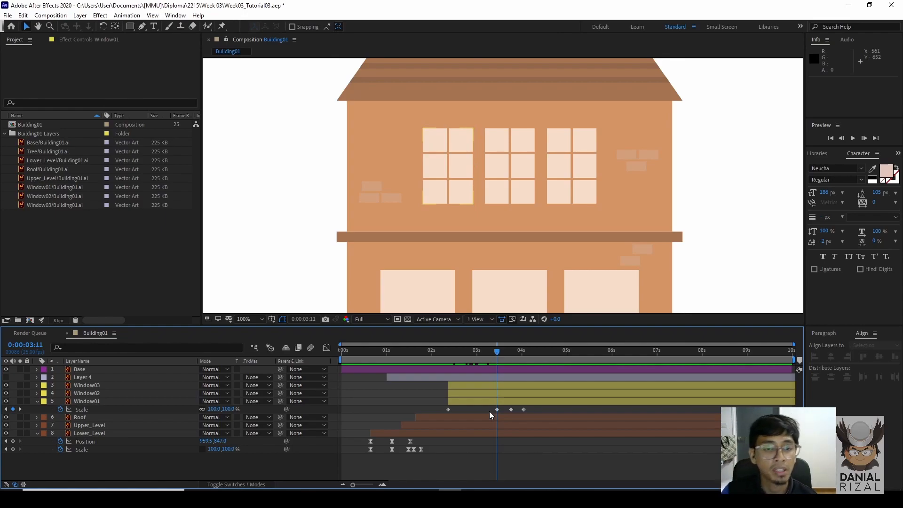
pyautogui.click(215, 410)
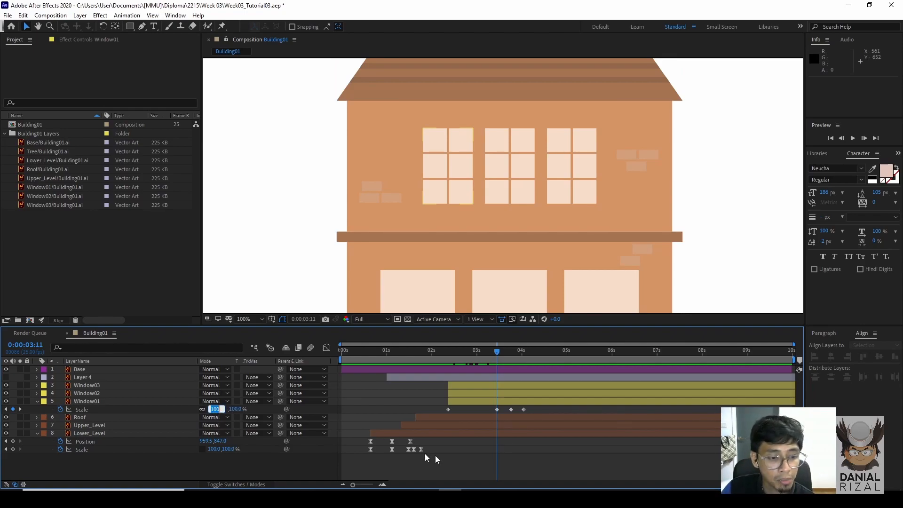
pyautogui.write('110')
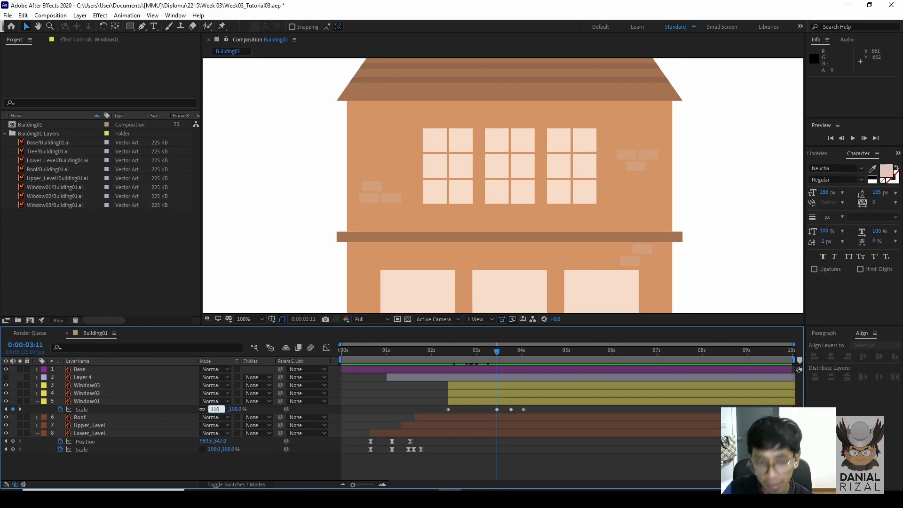
pyautogui.press('Return')
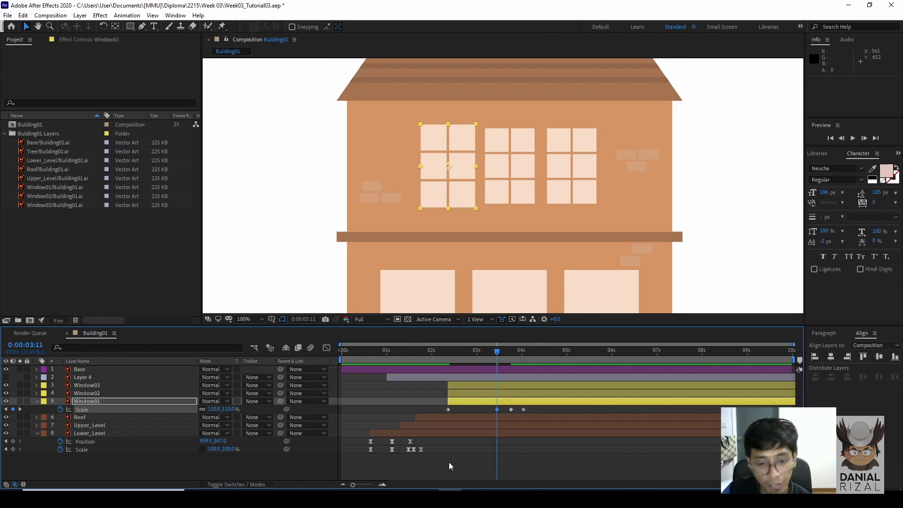
# - Set Window01's Scale to 90% at the 0:00:03:19 keyframe
pyautogui.click(511, 354)
pyautogui.click(512, 409)
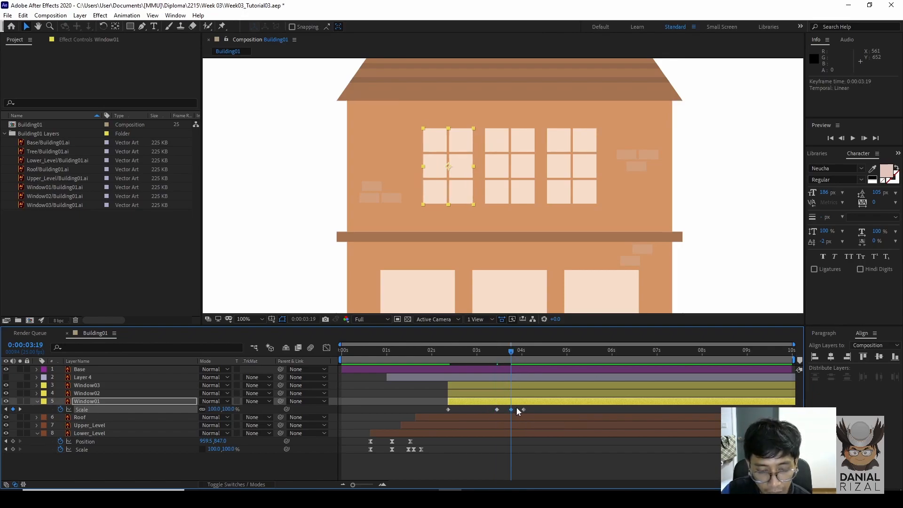
pyautogui.click(518, 407)
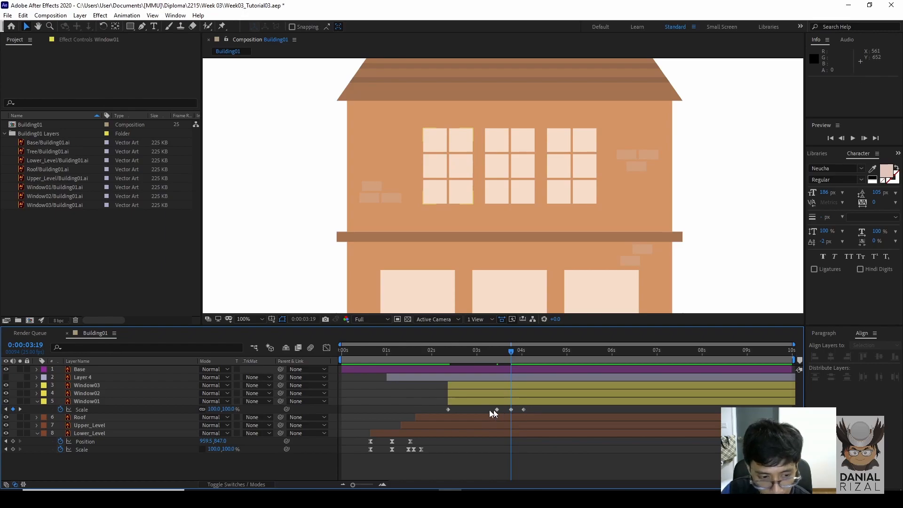
pyautogui.click(215, 409)
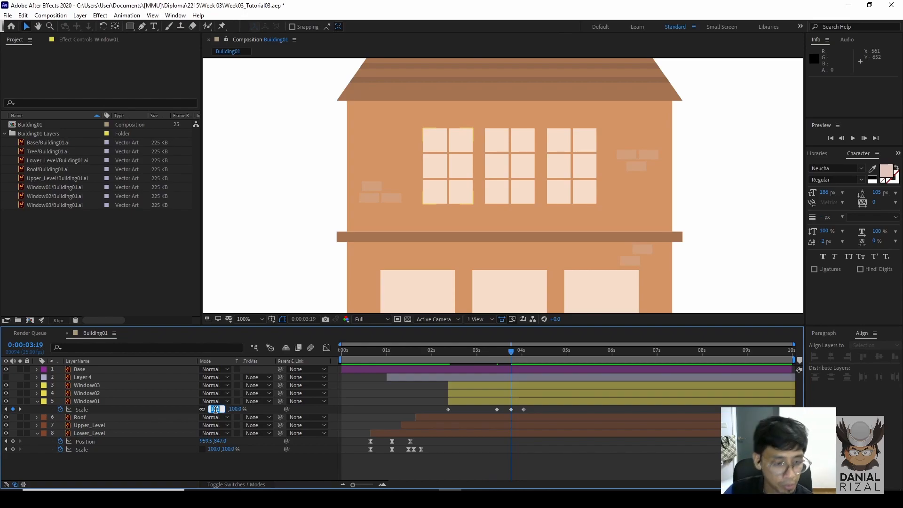
pyautogui.write('90')
pyautogui.press('Return')
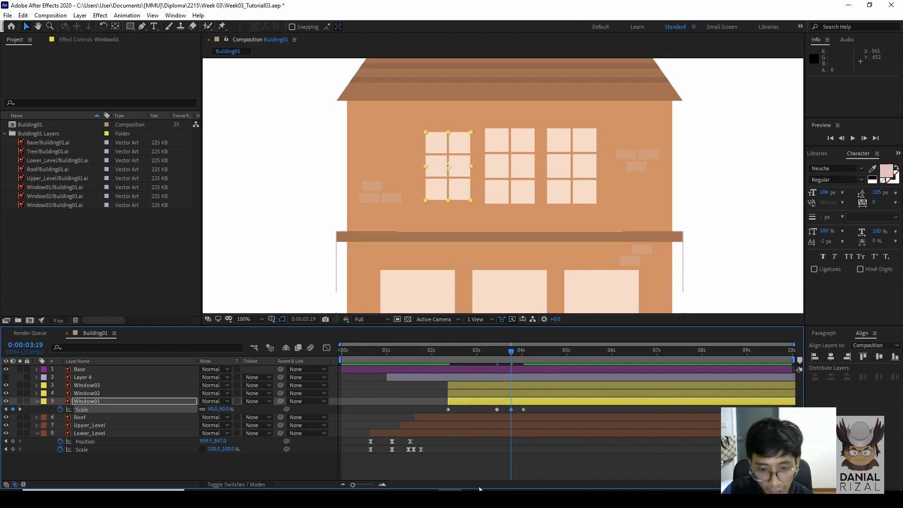
pyautogui.click(551, 450)
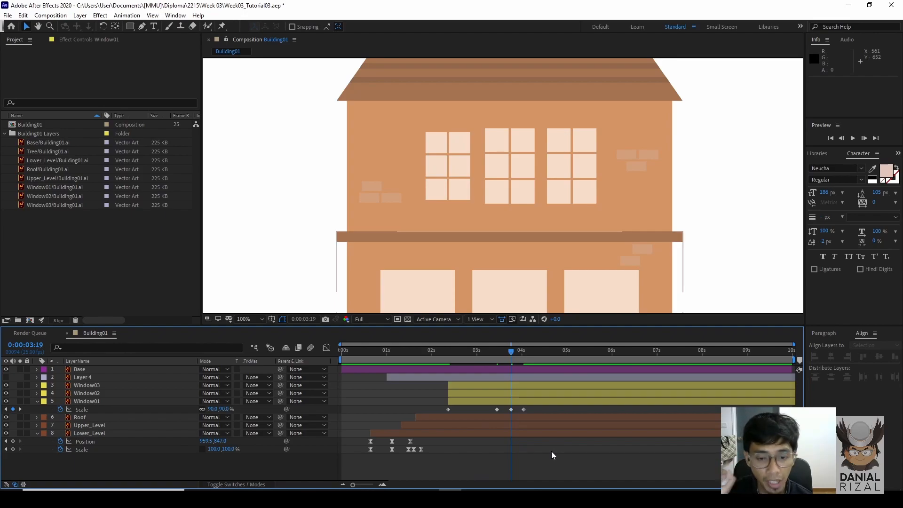
# - Preview Window01's bouncing growth from 0:00:02:09
pyautogui.click(551, 451)
pyautogui.moveTo(510, 356); pyautogui.dragTo(448, 355)
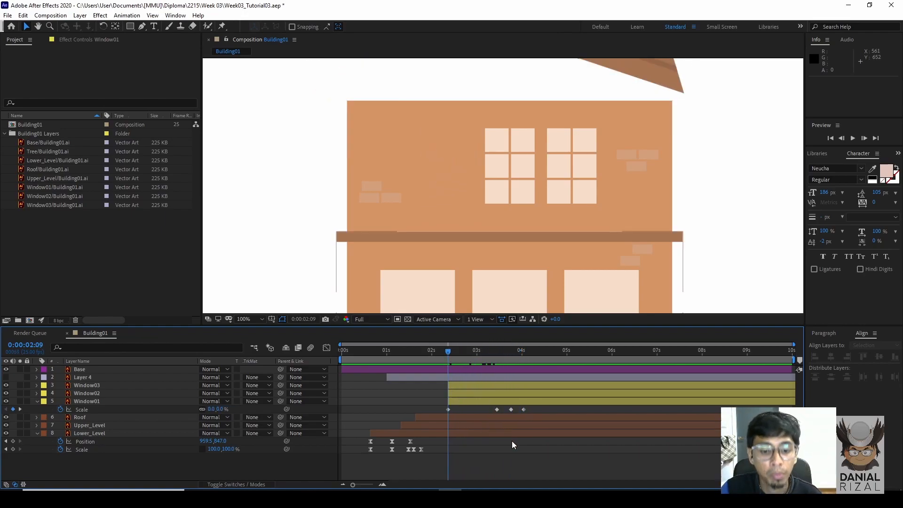
pyautogui.press('space')
pyautogui.moveTo(506, 353); pyautogui.dragTo(478, 356)
# - Reveal every layer's keyframes and compress Window01's Scale keyframes into a shorter span starting at 0:00:02:09, previewing the faster bounce
pyautogui.press('a')
pyautogui.click(141, 406)
pyautogui.press('u')
pyautogui.moveTo(536, 413); pyautogui.dragTo(465, 416)
pyautogui.click(451, 354)
pyautogui.press('space')
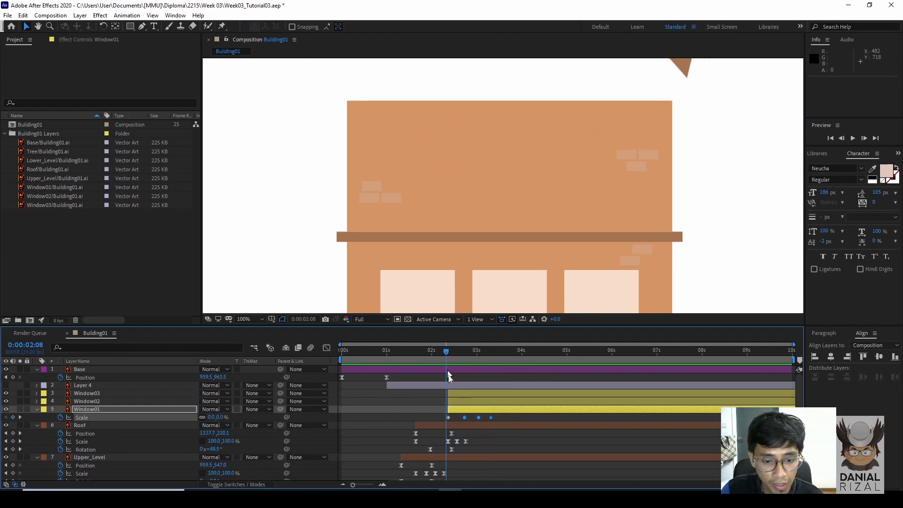
# - Apply Easy Ease to Window01's four Scale keyframes and move the last two earlier, ending at 0:00:03:03
pyautogui.moveTo(438, 414); pyautogui.dragTo(517, 424)
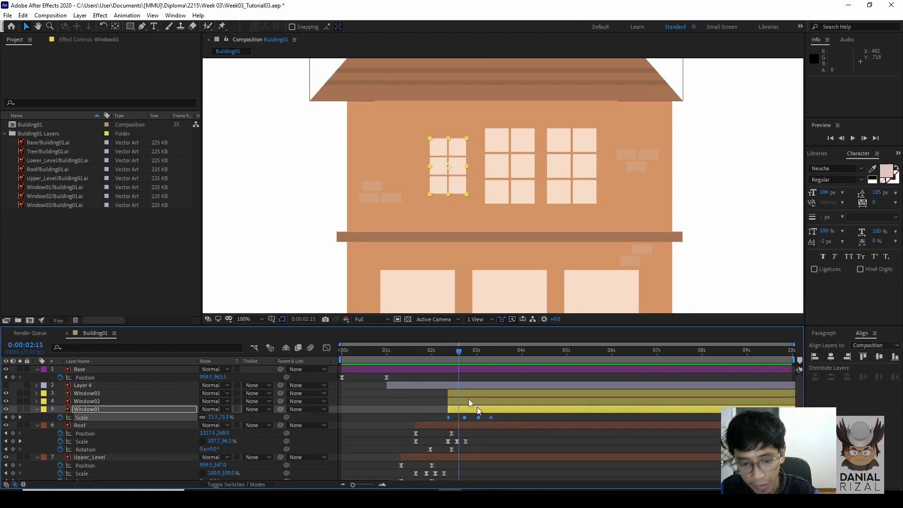
pyautogui.click(447, 353)
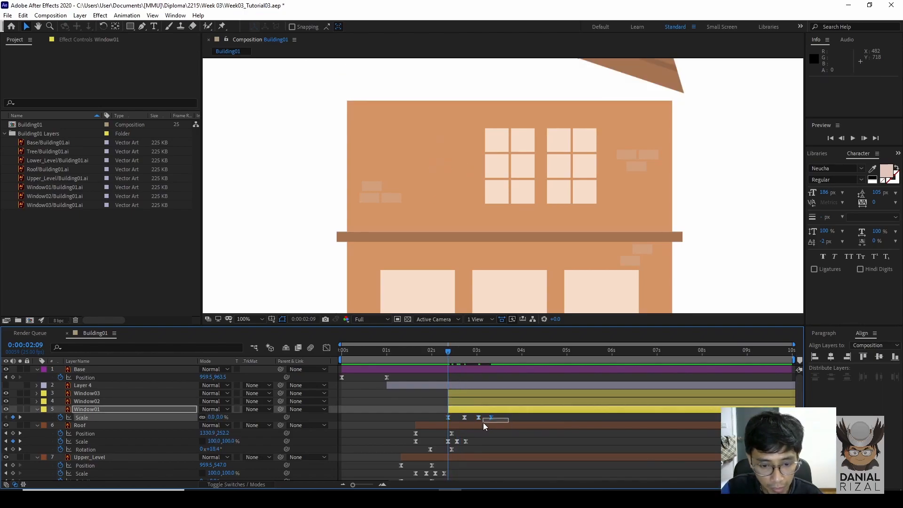
pyautogui.moveTo(478, 417); pyautogui.dragTo(483, 419)
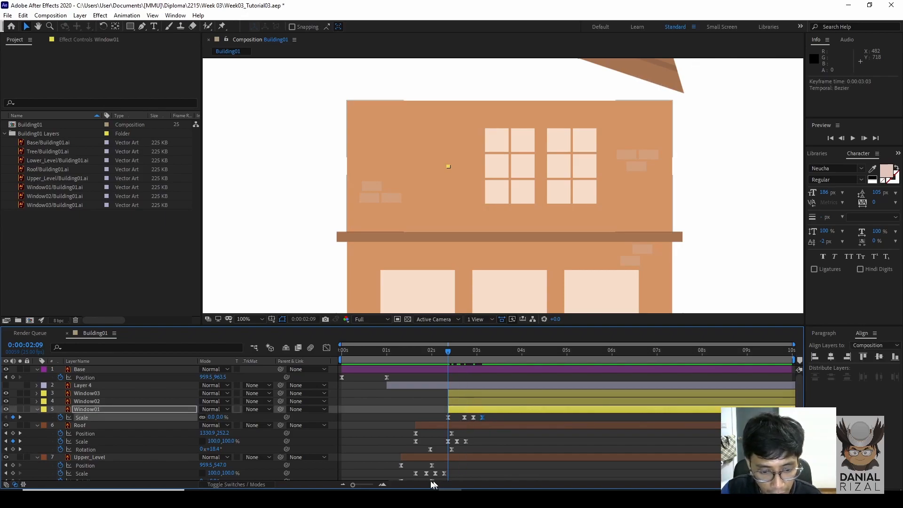
# - Enlarge the timeline scale and replay Window01's eased bounce several times to judge its timing against the roof
pyautogui.click(381, 485)
pyautogui.press('space')
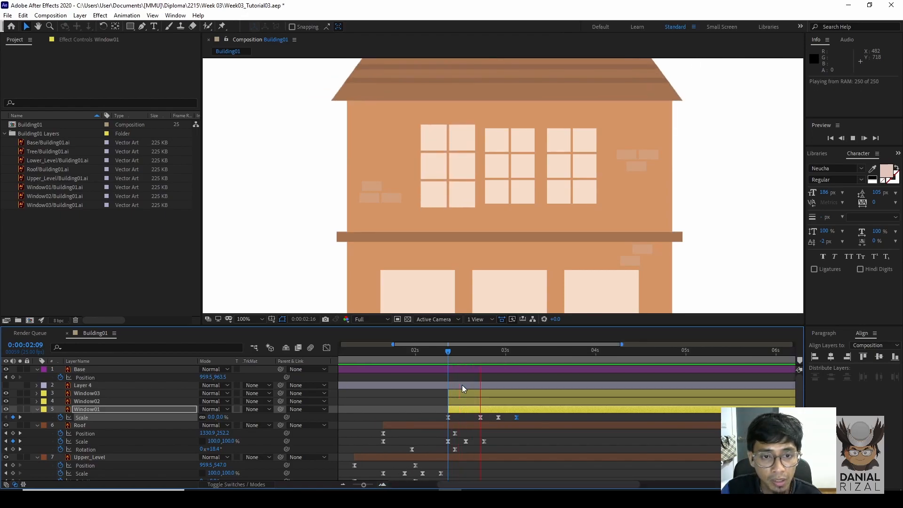
pyautogui.press('space')
pyautogui.moveTo(487, 363); pyautogui.dragTo(447, 364)
pyautogui.press('space')
pyautogui.press('space')
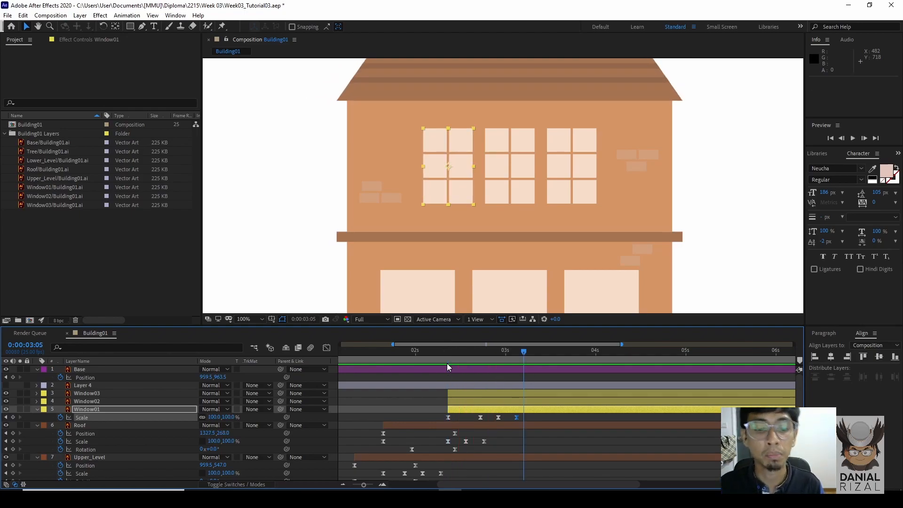
pyautogui.moveTo(452, 360); pyautogui.dragTo(428, 359)
pyautogui.press('space')
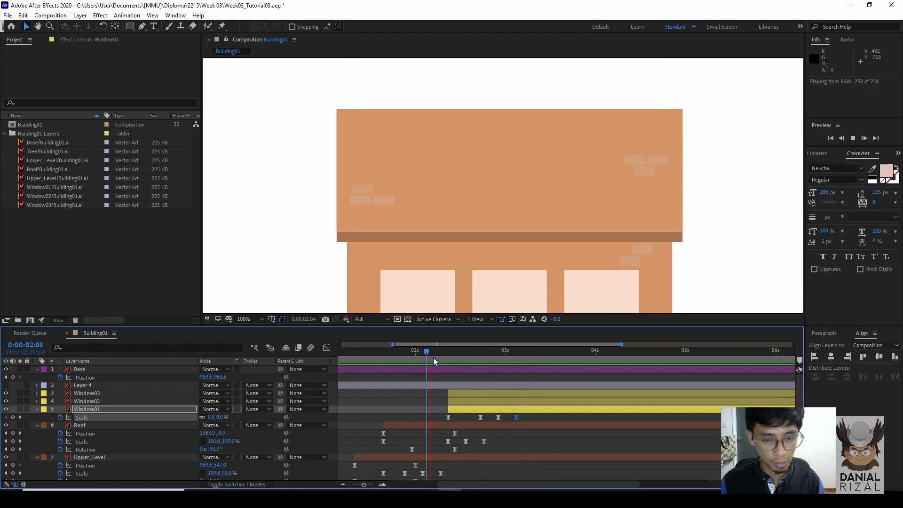
pyautogui.press('space')
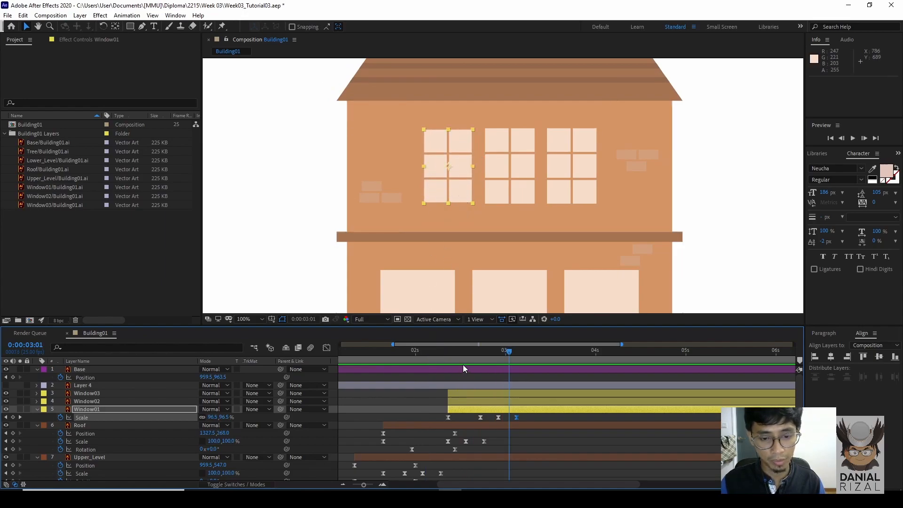
pyautogui.moveTo(453, 360)
pyautogui.mouseDown()
pyautogui.moveTo(513, 359)
pyautogui.moveTo(447, 360)
pyautogui.mouseUp()
pyautogui.press('space')
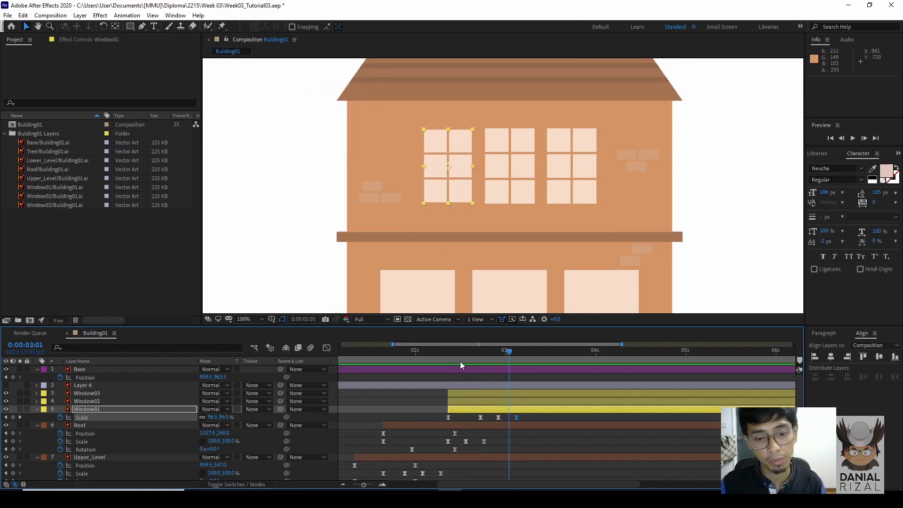
pyautogui.press('space')
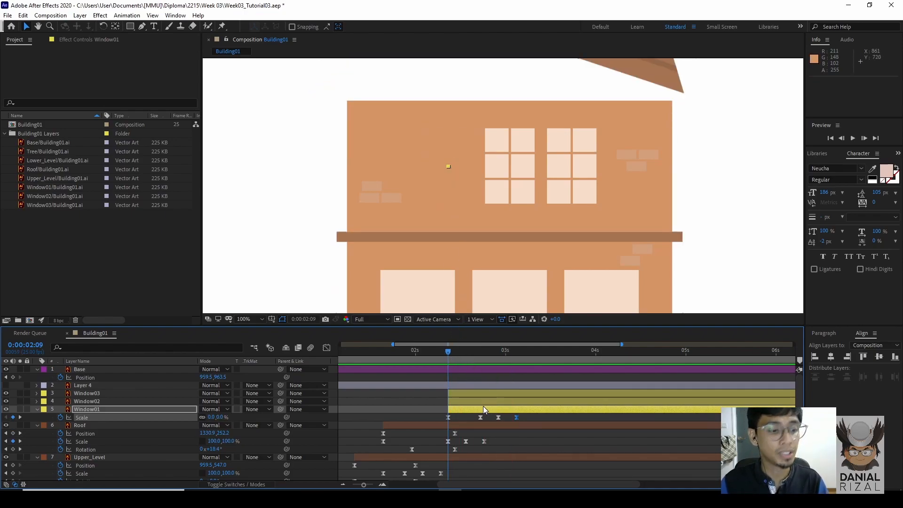
# - Copy Window01's four Scale keyframes onto Window02 and Window03 at 0:00:02:09
pyautogui.moveTo(528, 416); pyautogui.dragTo(422, 419)
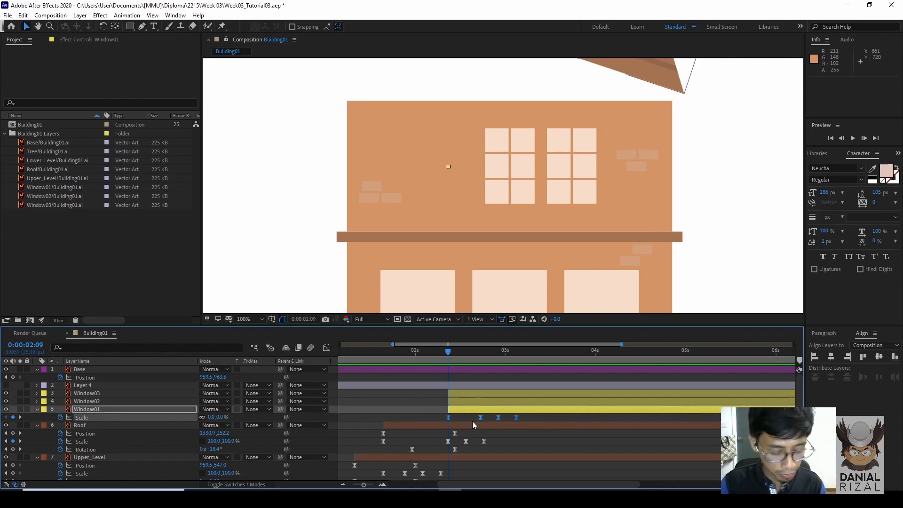
pyautogui.click(466, 402)
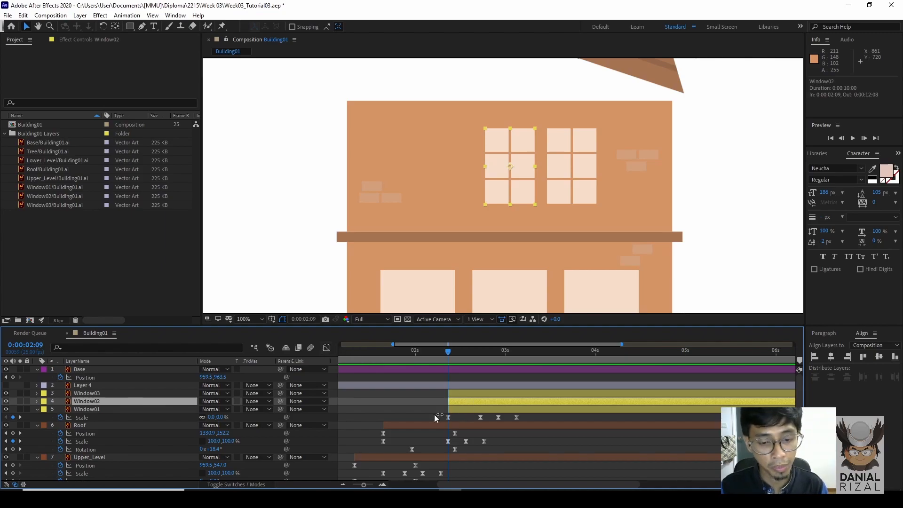
pyautogui.press('s')
pyautogui.hotkey('ctrl', 'v')
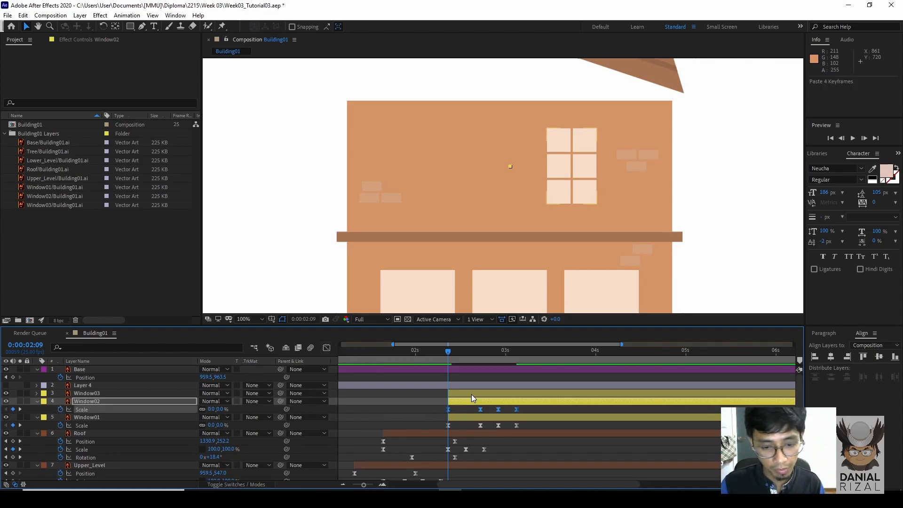
pyautogui.click(471, 394)
pyautogui.press('s')
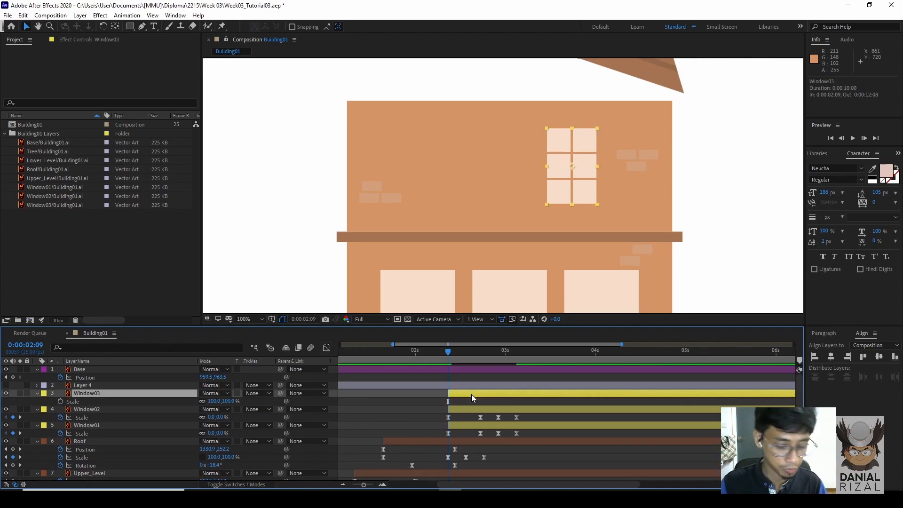
pyautogui.hotkey('ctrl', 'v')
# - Play and scrub through the simultaneous bounce of the three windows
pyautogui.click(416, 409)
pyautogui.press('space')
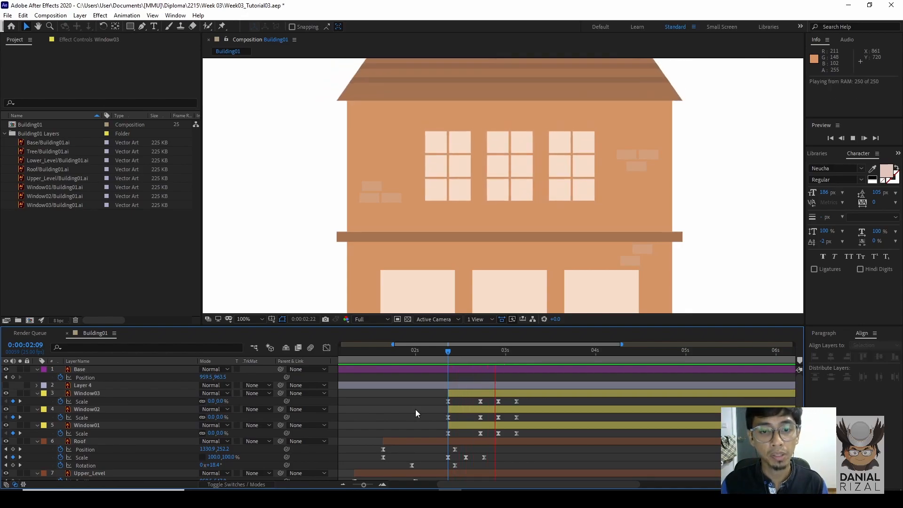
pyautogui.press('space')
pyautogui.moveTo(524, 351); pyautogui.dragTo(495, 371)
# - Stagger the window layers by three frames each, starting Window02 at 0:00:02:12 and Window03 at 0:00:02:15, and scrub through the result
pyautogui.click(482, 392)
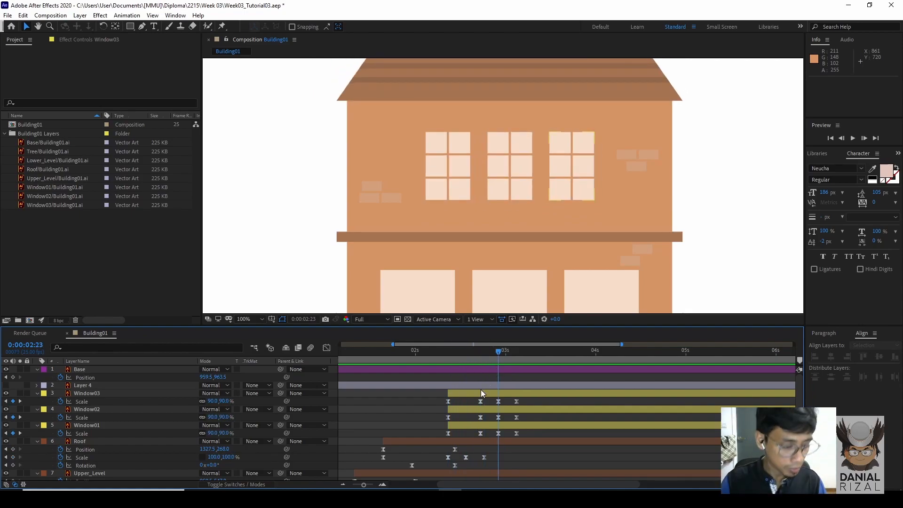
pyautogui.click(463, 413)
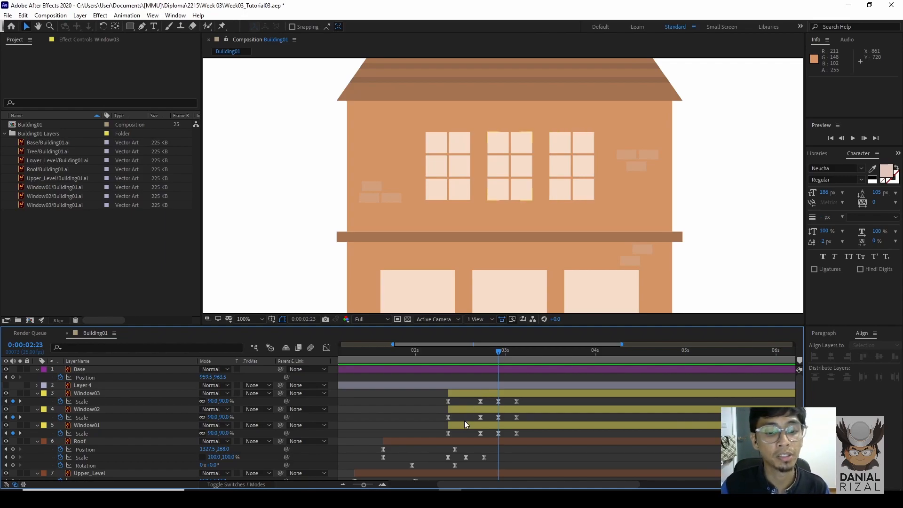
pyautogui.click(466, 408)
pyautogui.click(465, 427)
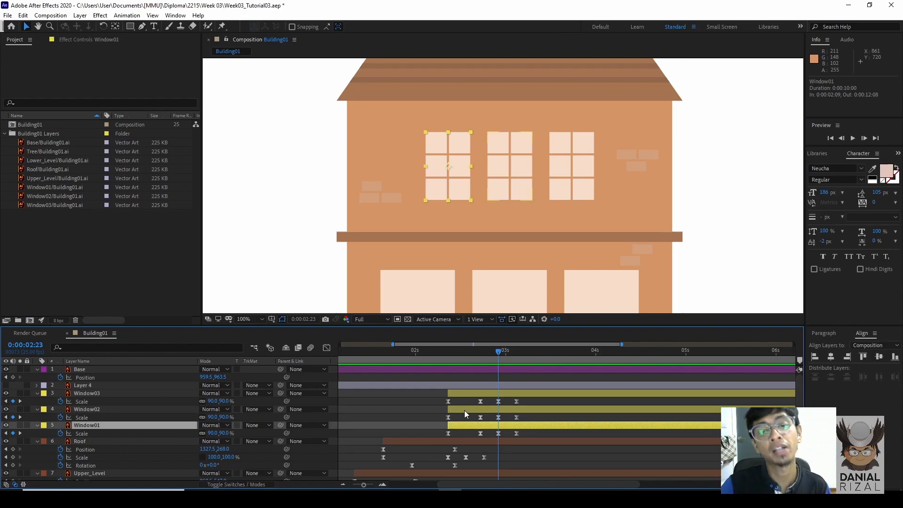
pyautogui.click(465, 410)
pyautogui.keyDown('shift'); pyautogui.click(468, 395); pyautogui.keyUp('shift')
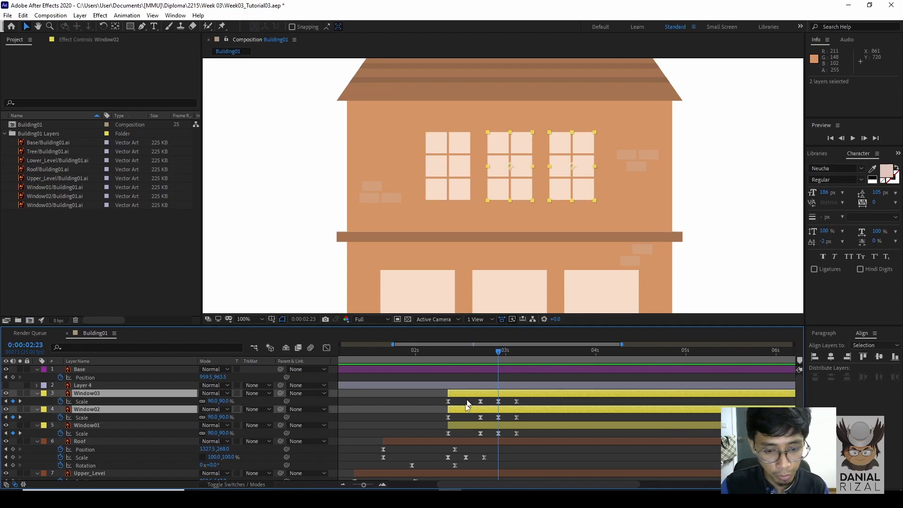
pyautogui.moveTo(463, 409); pyautogui.dragTo(488, 396)
pyautogui.click(474, 401)
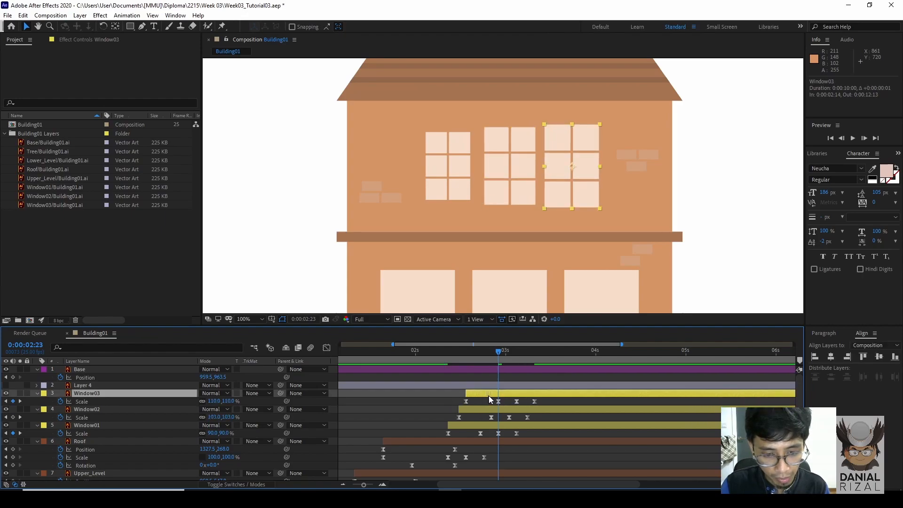
pyautogui.click(460, 360)
pyautogui.moveTo(459, 361); pyautogui.dragTo(451, 360)
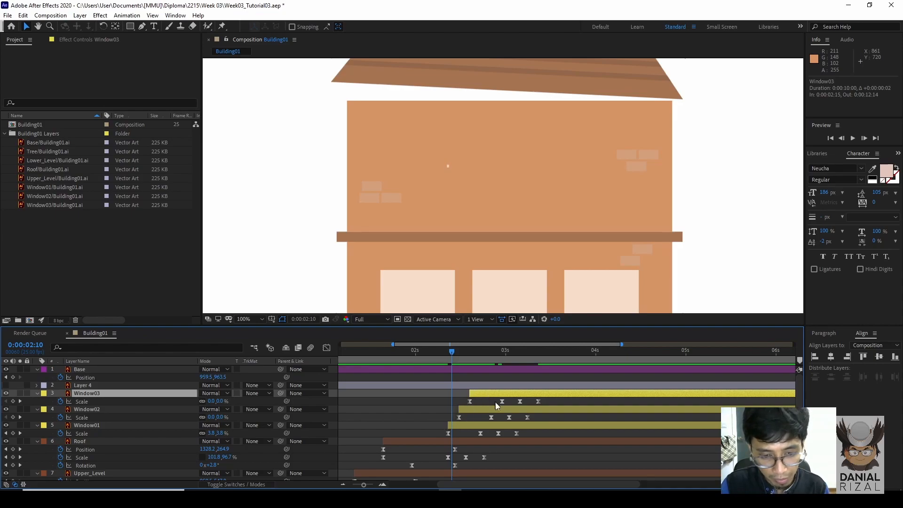
pyautogui.moveTo(461, 363); pyautogui.dragTo(530, 361)
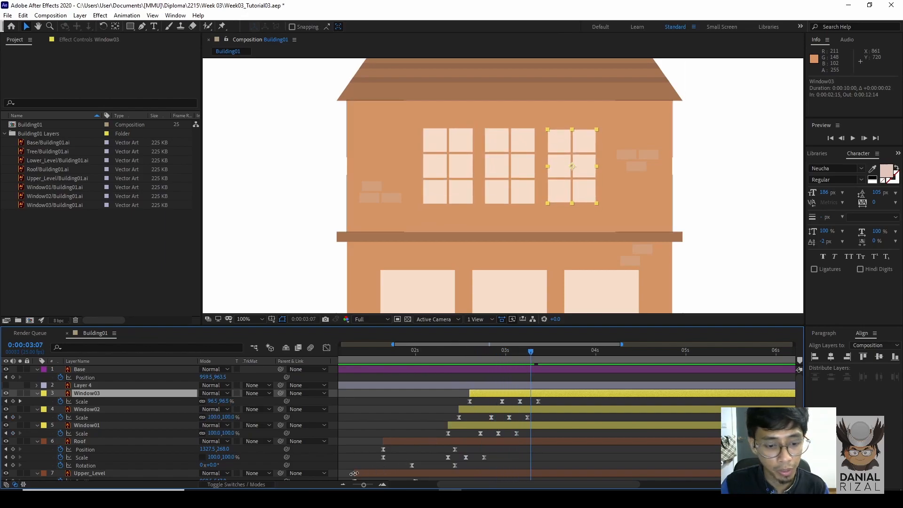
# - Fit the whole composition in the viewer and play the building animation from the start
pyautogui.click(344, 484)
pyautogui.moveTo(429, 362); pyautogui.dragTo(338, 357)
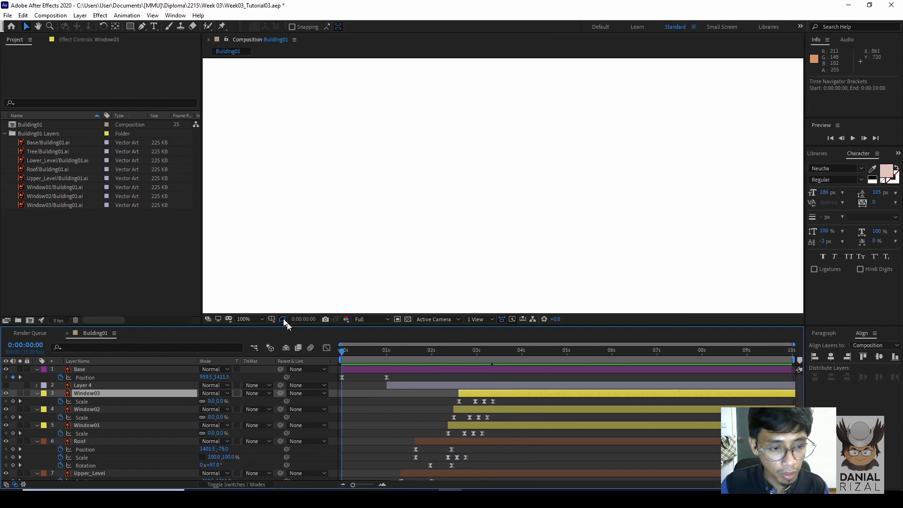
pyautogui.click(245, 319)
pyautogui.click(282, 168)
pyautogui.press('space')
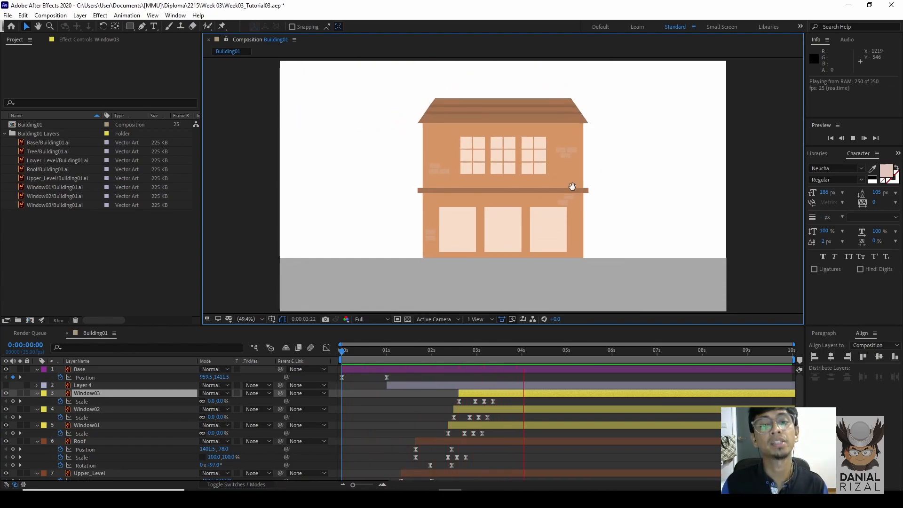
pyautogui.press('space')
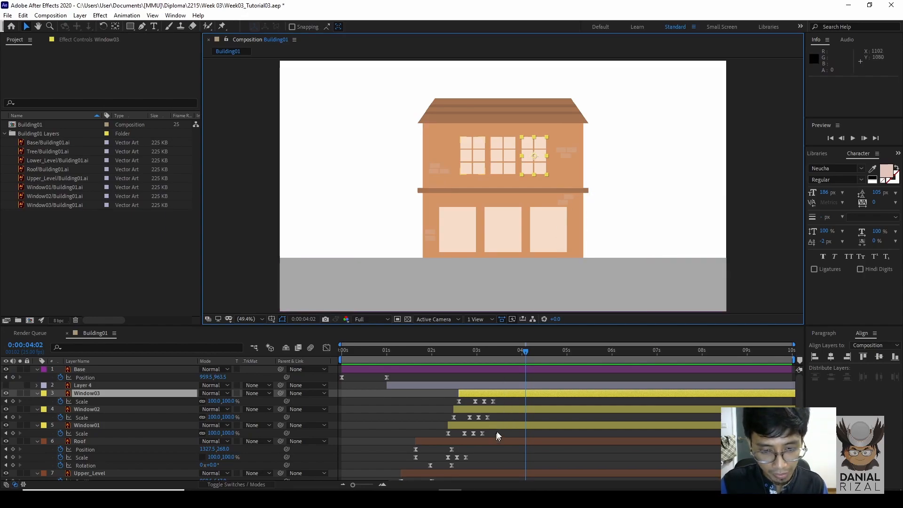
# - Move all three window layers five frames earlier, starting Window01 at 0:00:02:04, and replay the whole animation
pyautogui.keyDown('shift'); pyautogui.click(514, 425); pyautogui.keyUp('shift')
pyautogui.moveTo(513, 425); pyautogui.dragTo(504, 424)
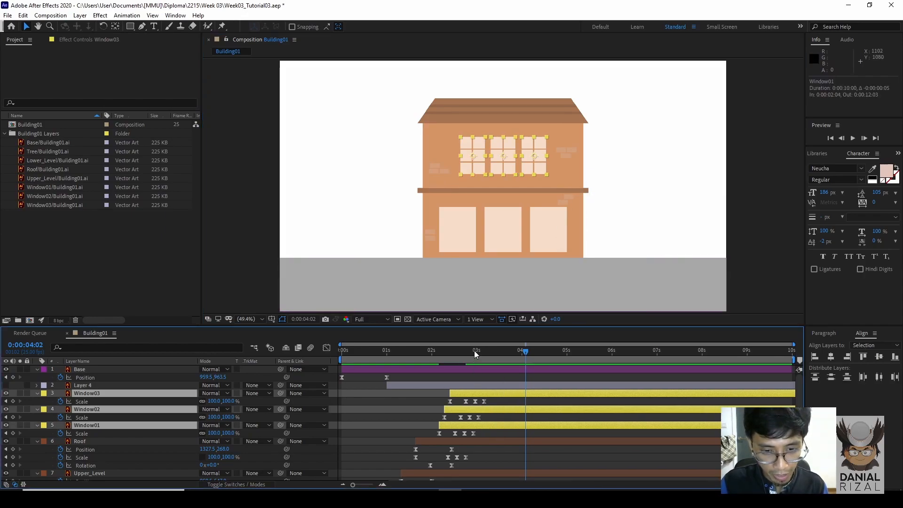
pyautogui.press('space')
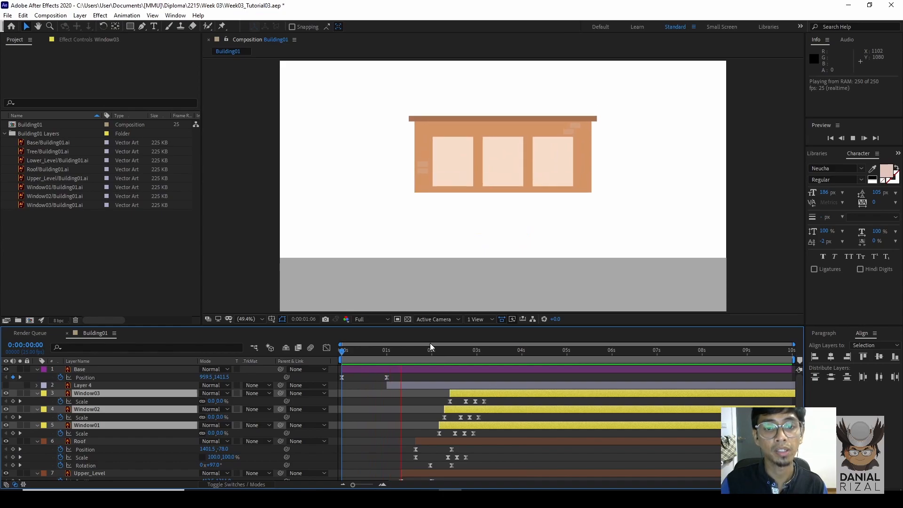
pyautogui.press('space')
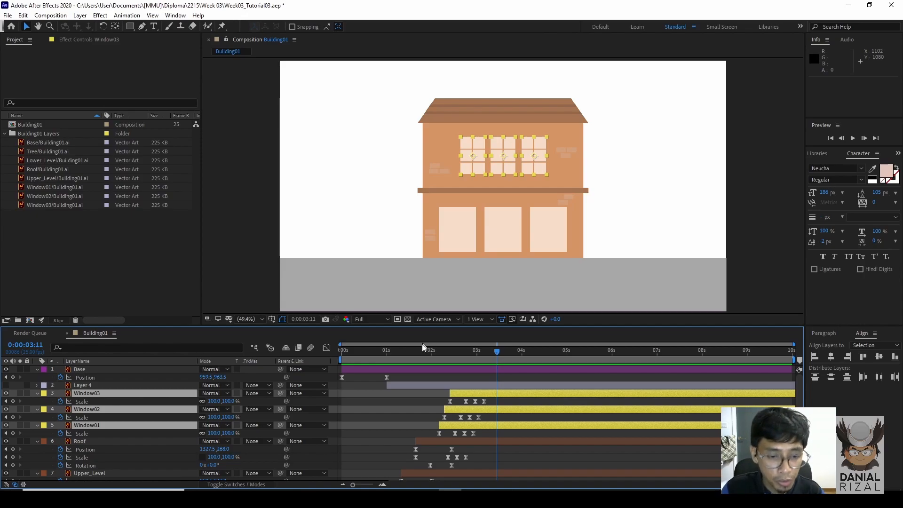
pyautogui.press('Home')
pyautogui.press('space')
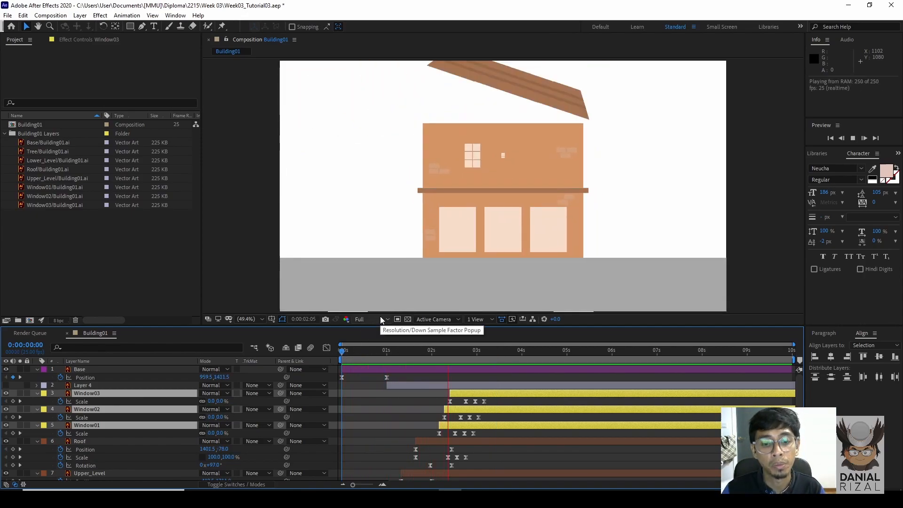
pyautogui.press('space')
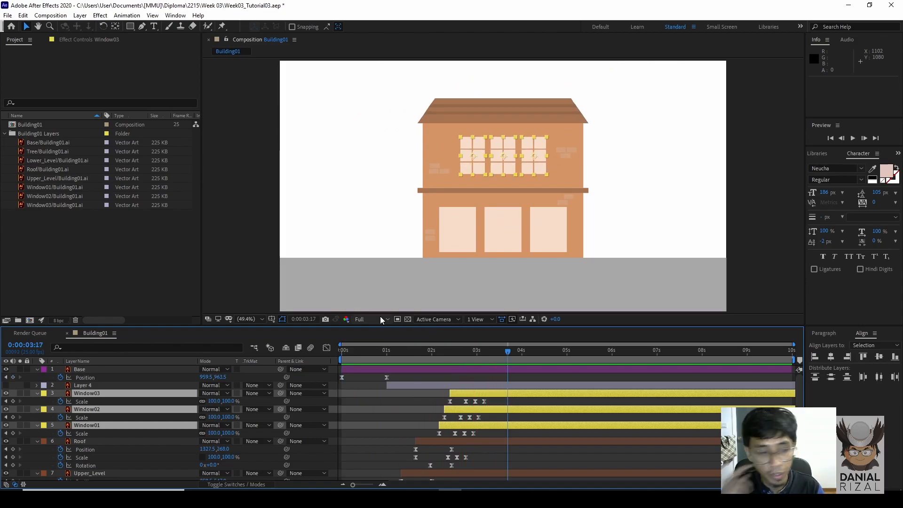
# - Make the hidden tree layer, Layer 4, visible and select the tree in the composition
pyautogui.click(6, 385)
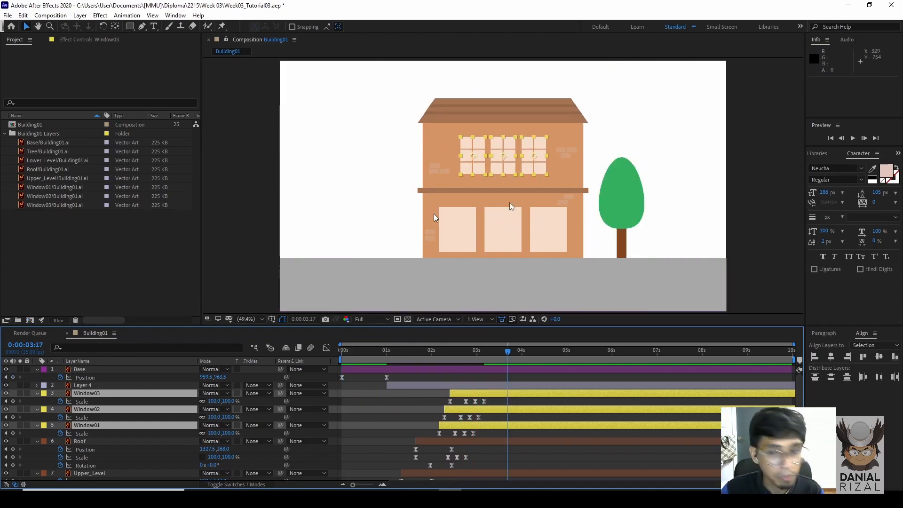
pyautogui.click(625, 189)
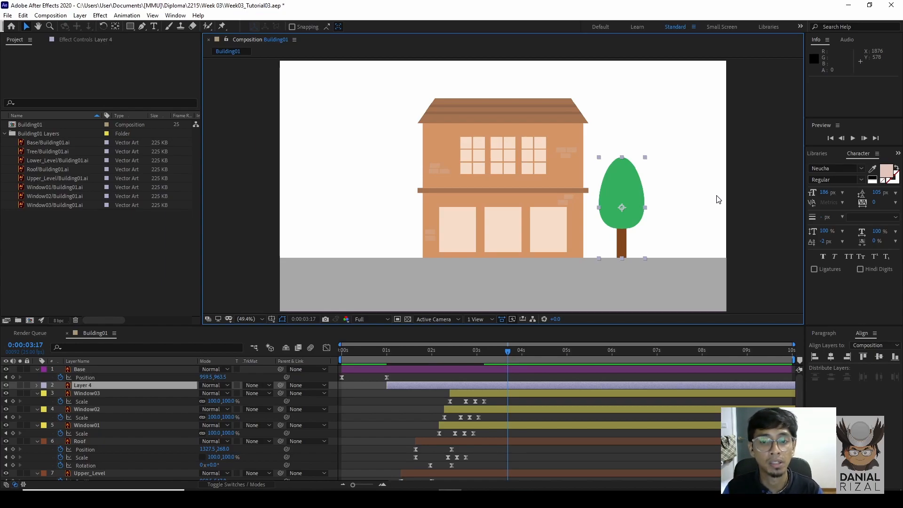
pyautogui.click(703, 240)
pyautogui.click(637, 203)
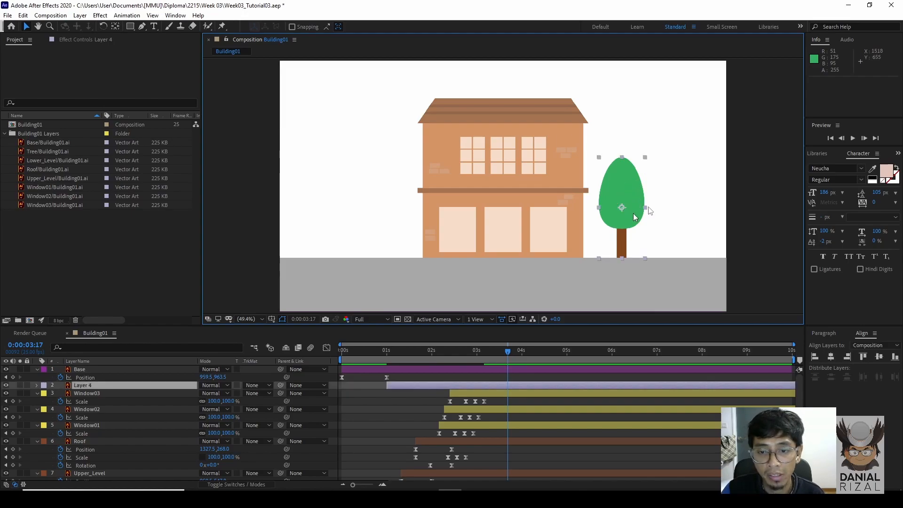